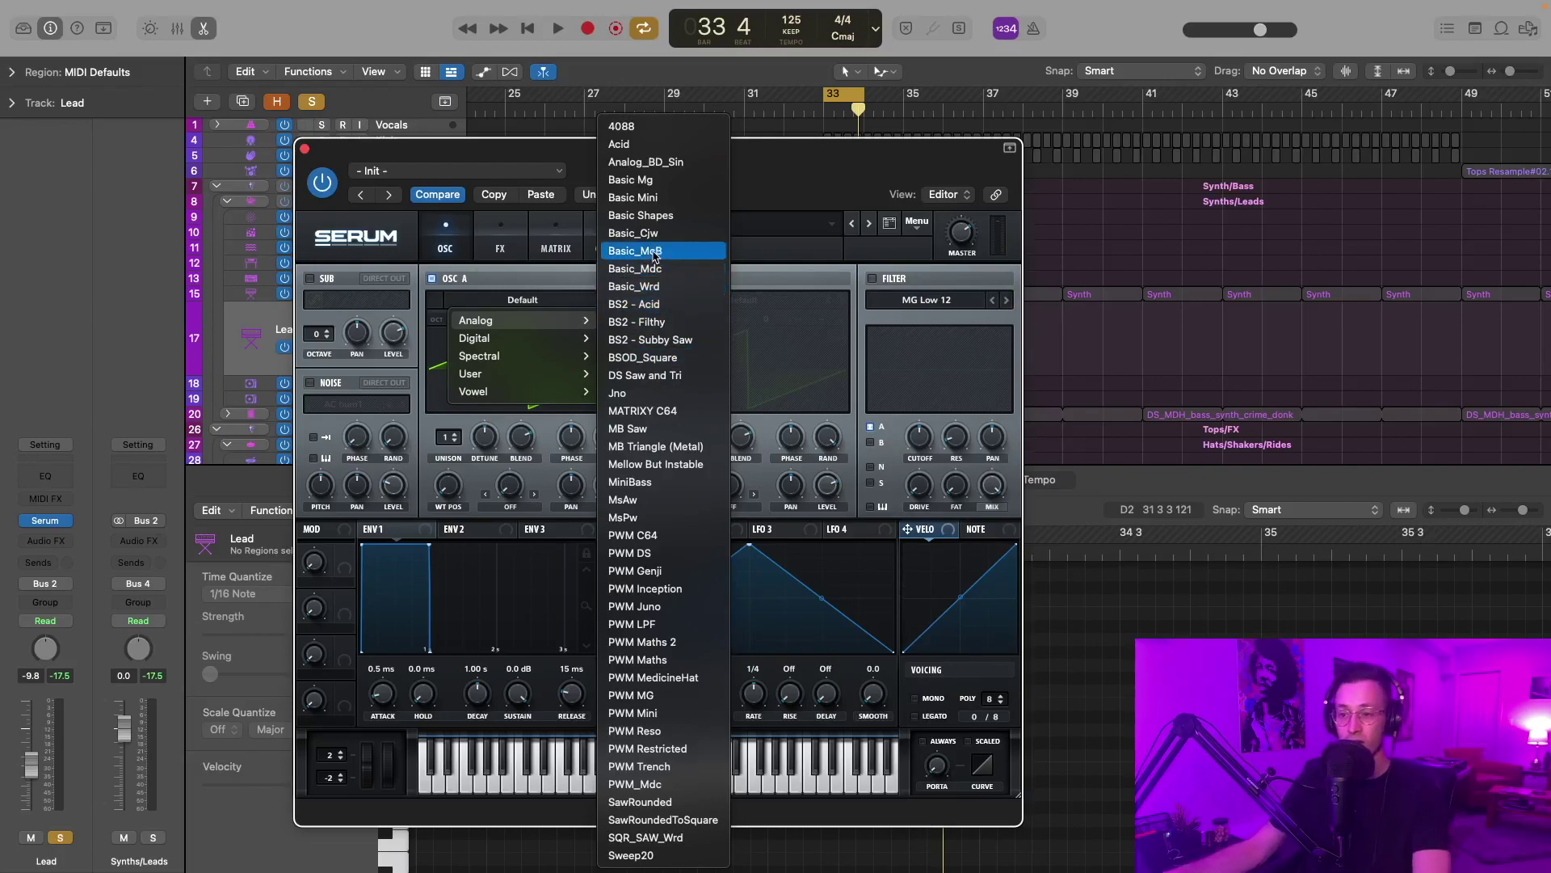
Load the Basic_McB wavetable in oscillator A at +1 octave, and enable oscillator B with the Dist Bass Dropper wavetable.
click(655, 252)
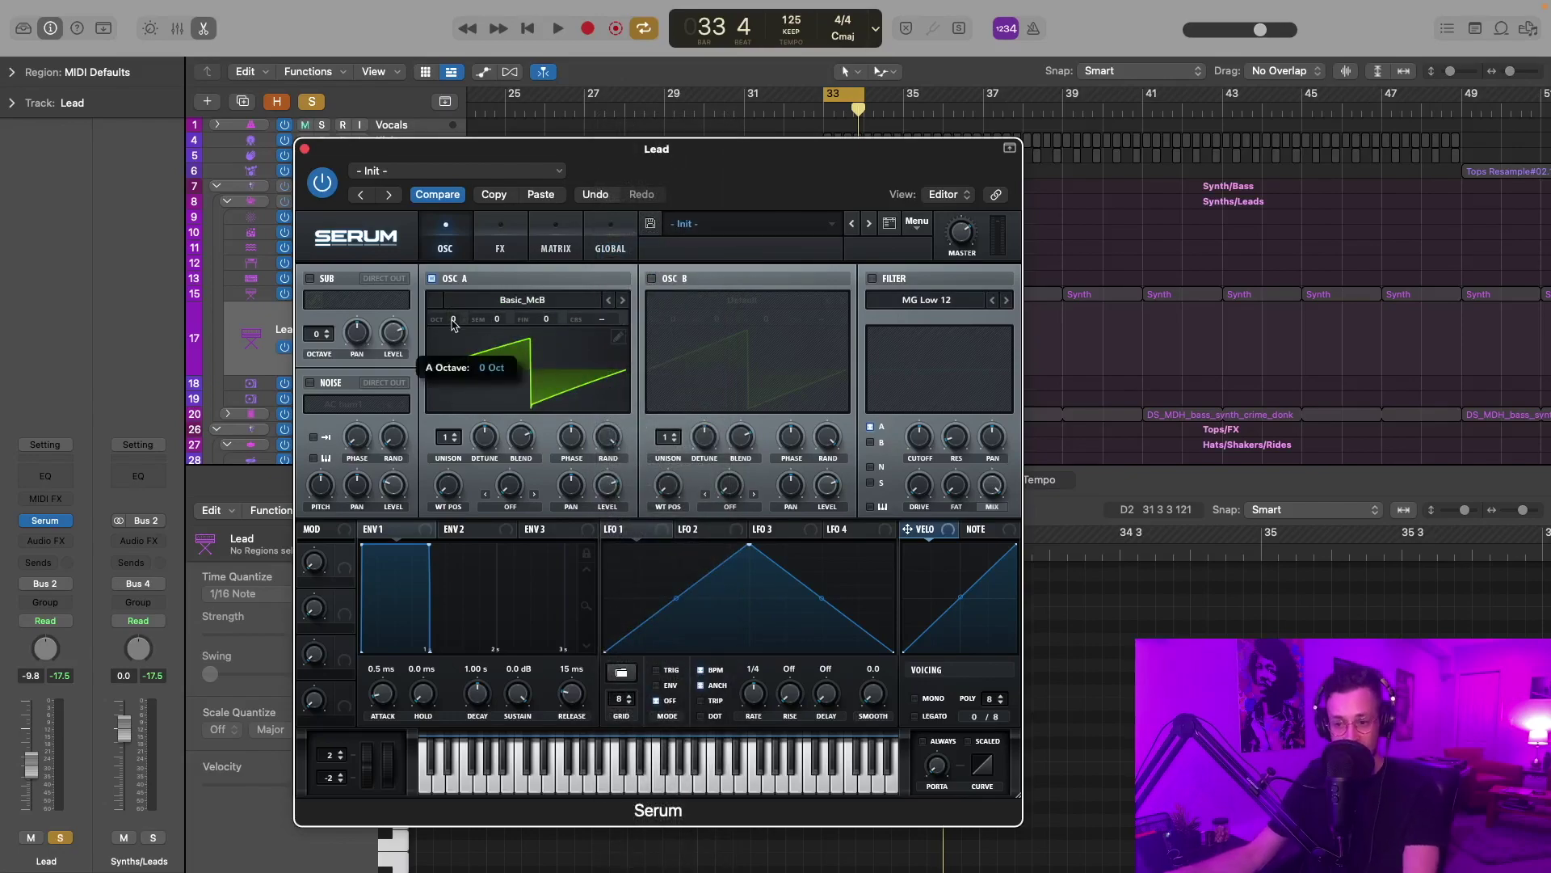
click(651, 279)
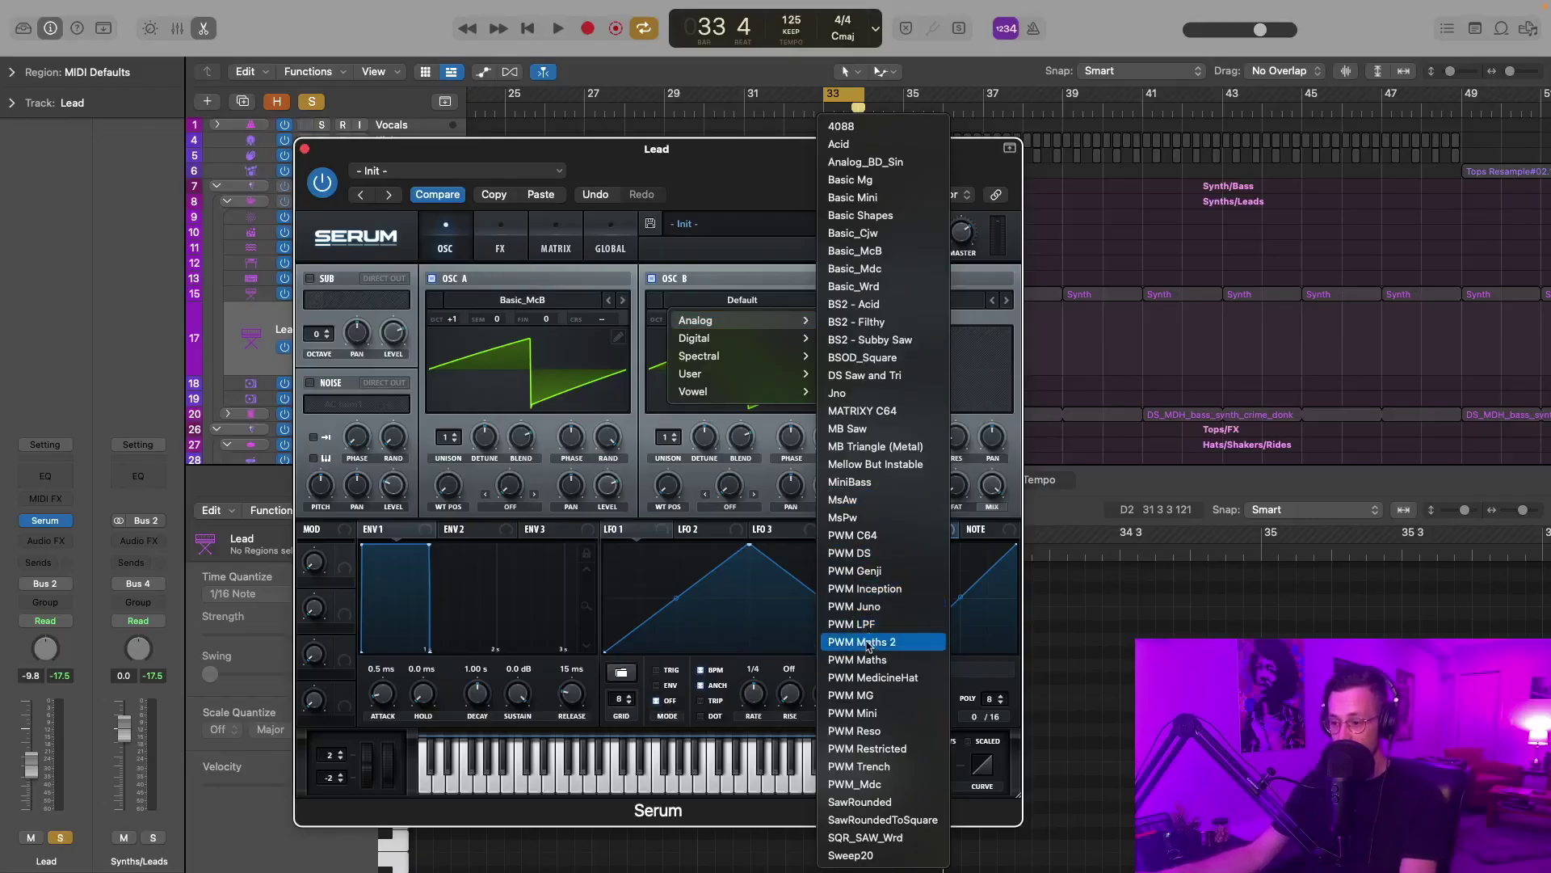
mouse_move(776, 338)
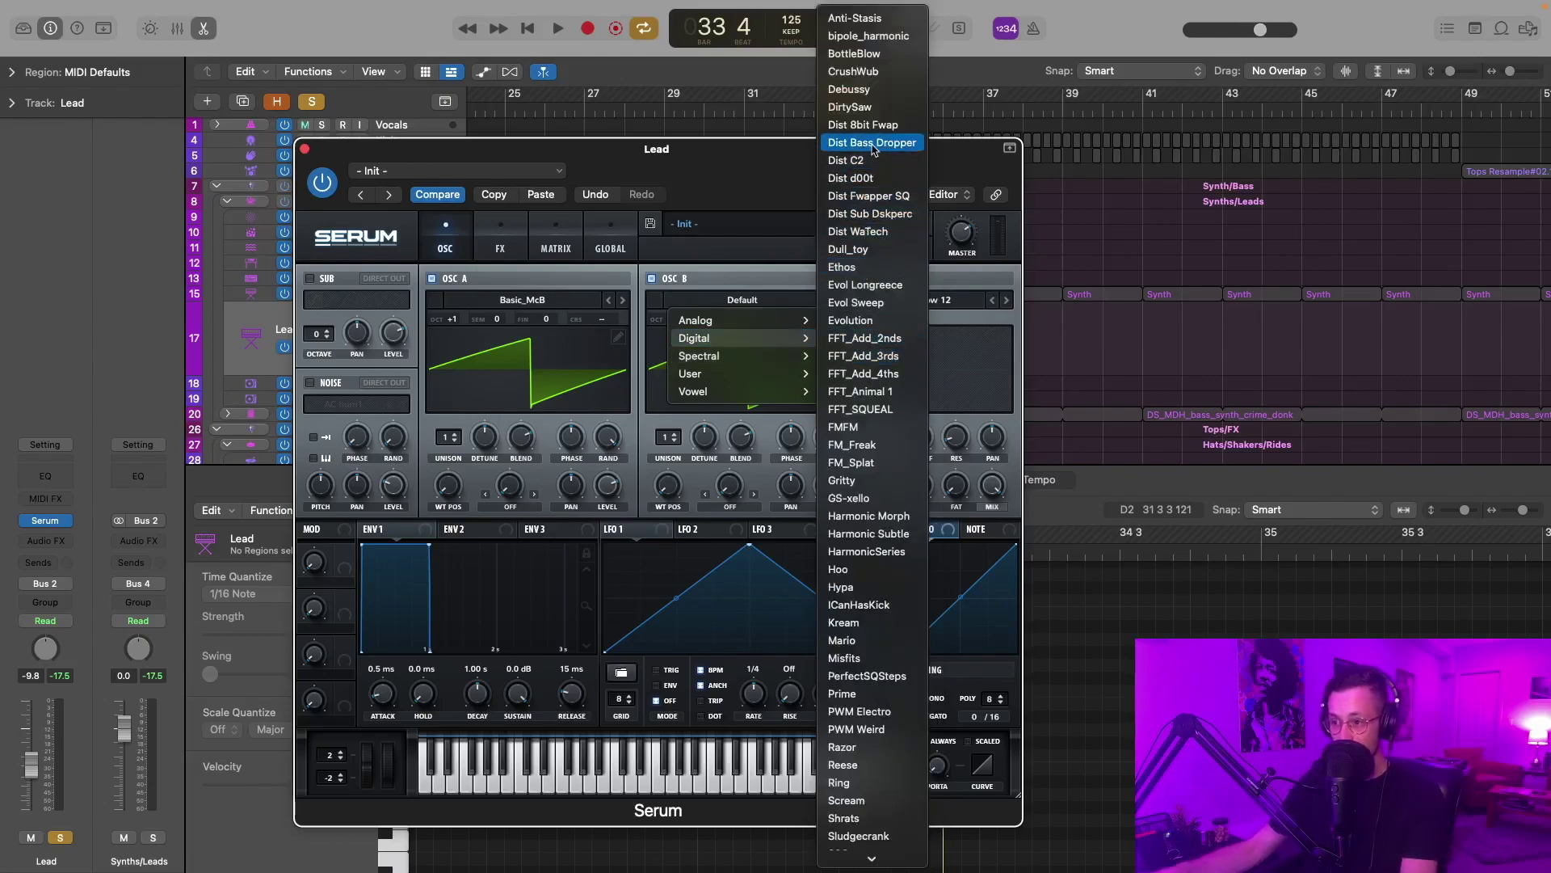
click(873, 144)
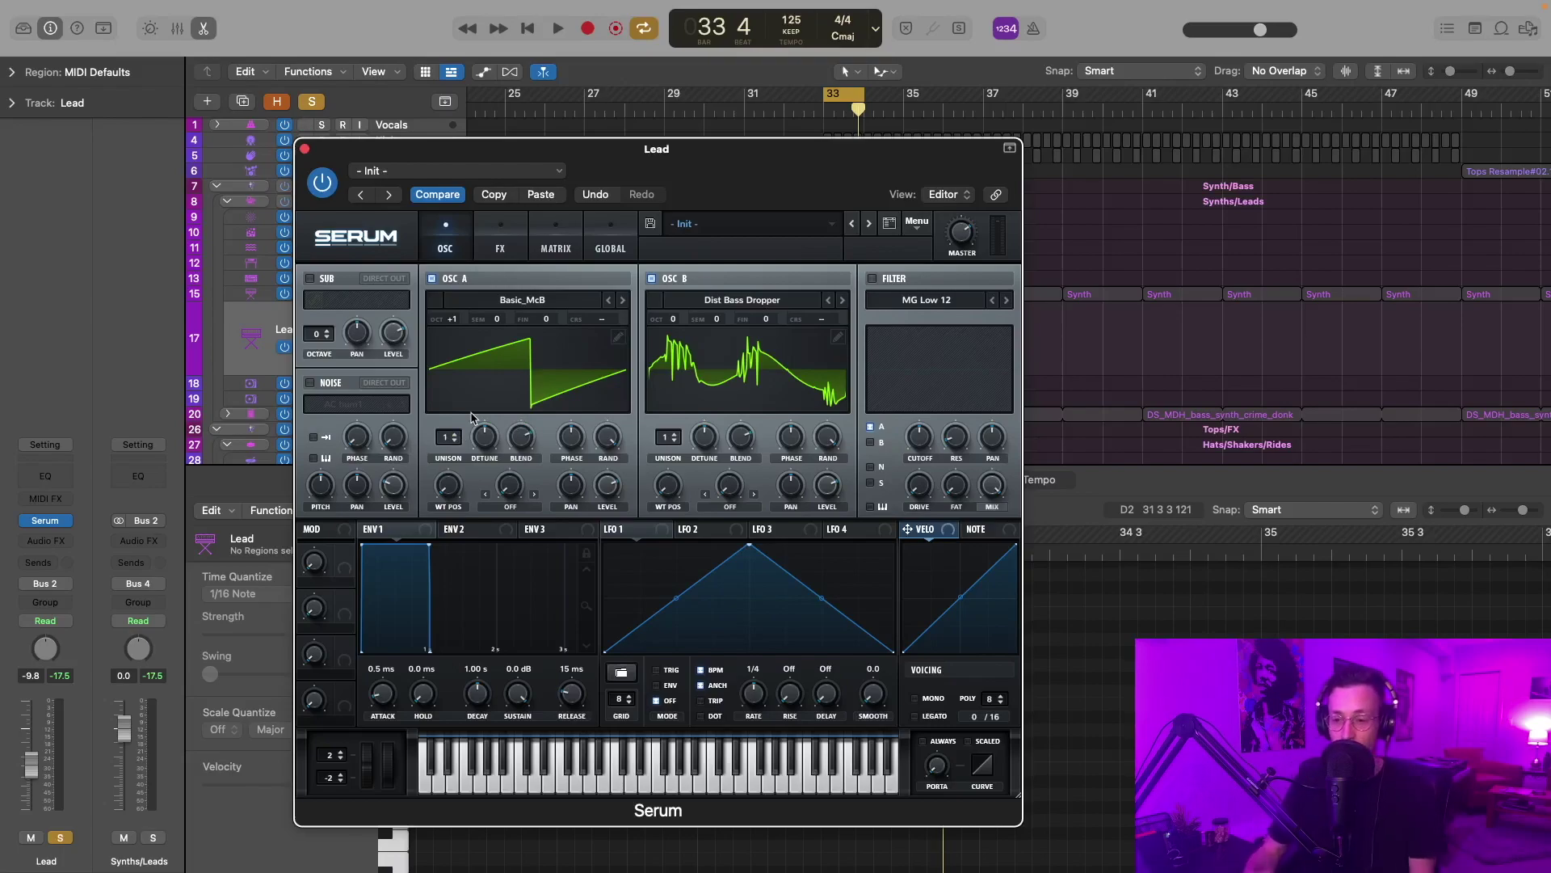
Set oscillator A's unison to 2 voices and audition it with oscillator B temporarily switched off.
scroll(448, 443, up, 1)
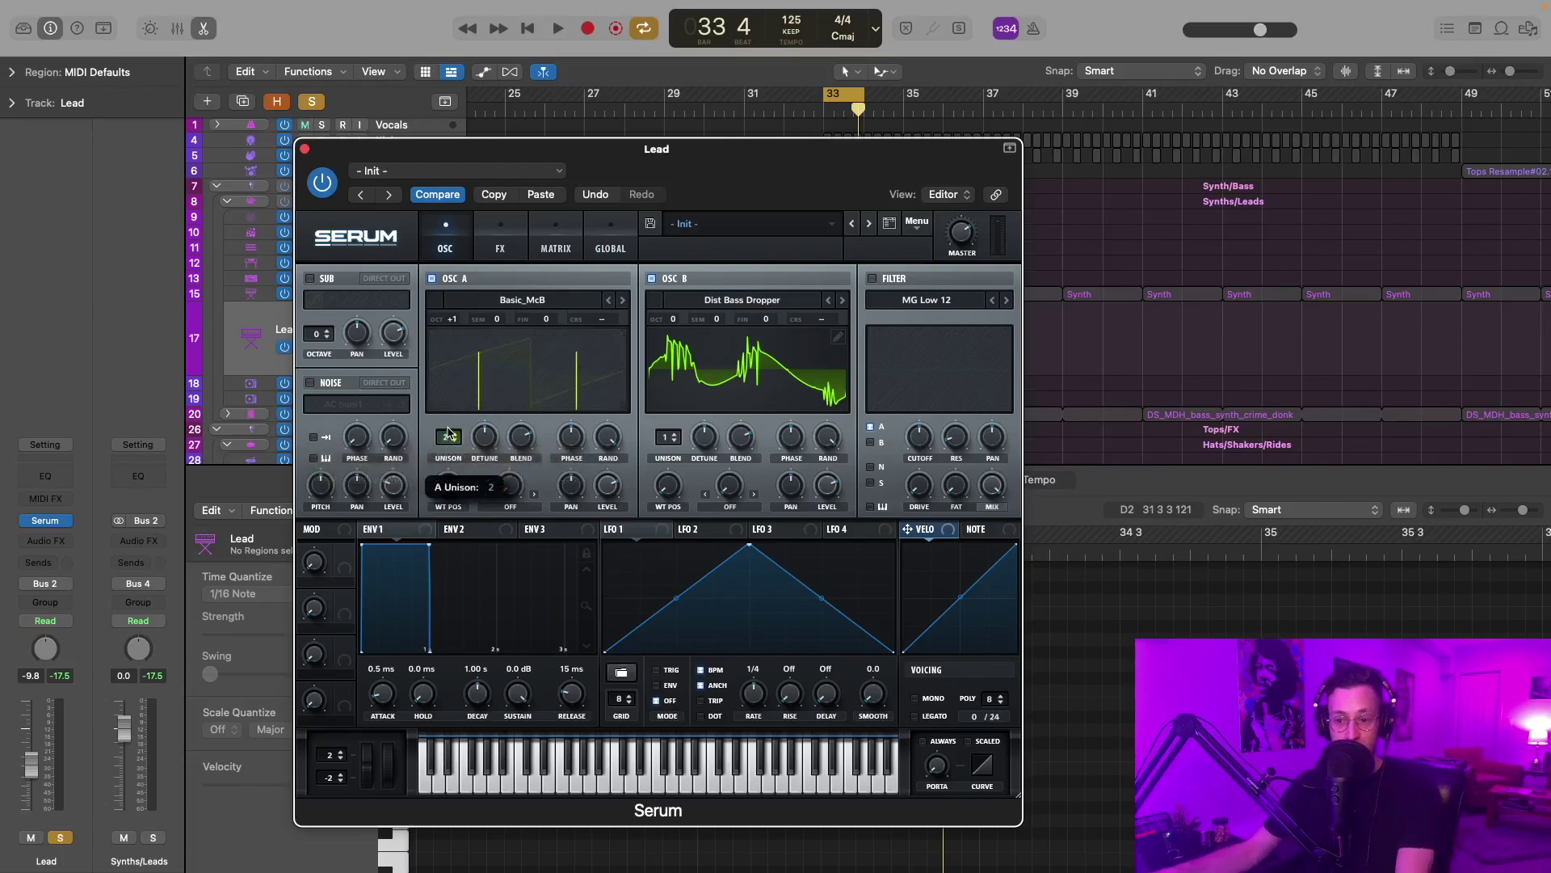
click(486, 442)
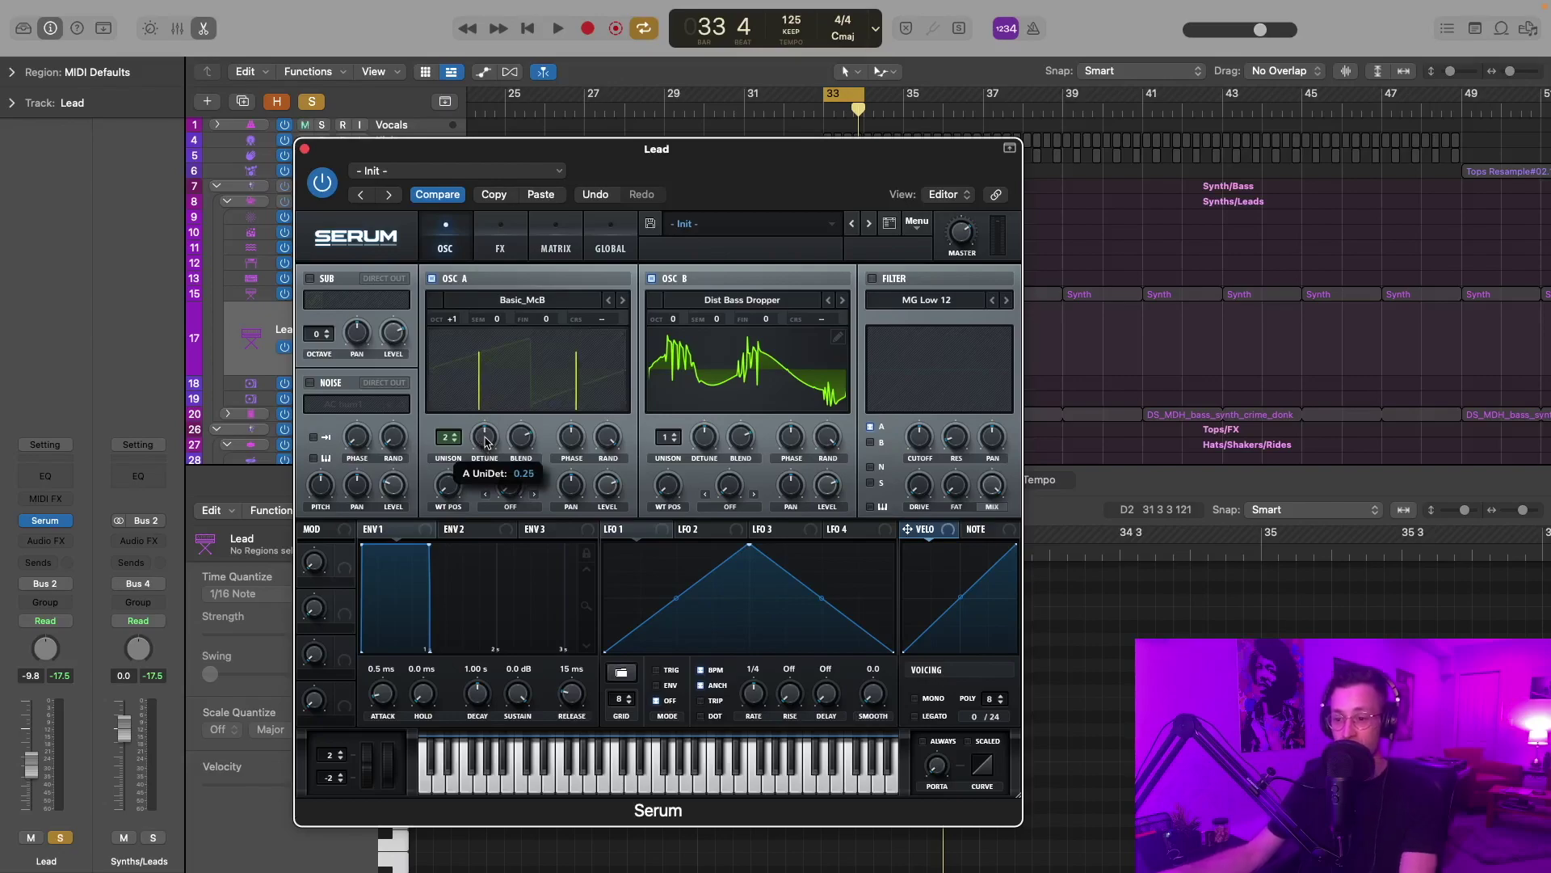
click(651, 278)
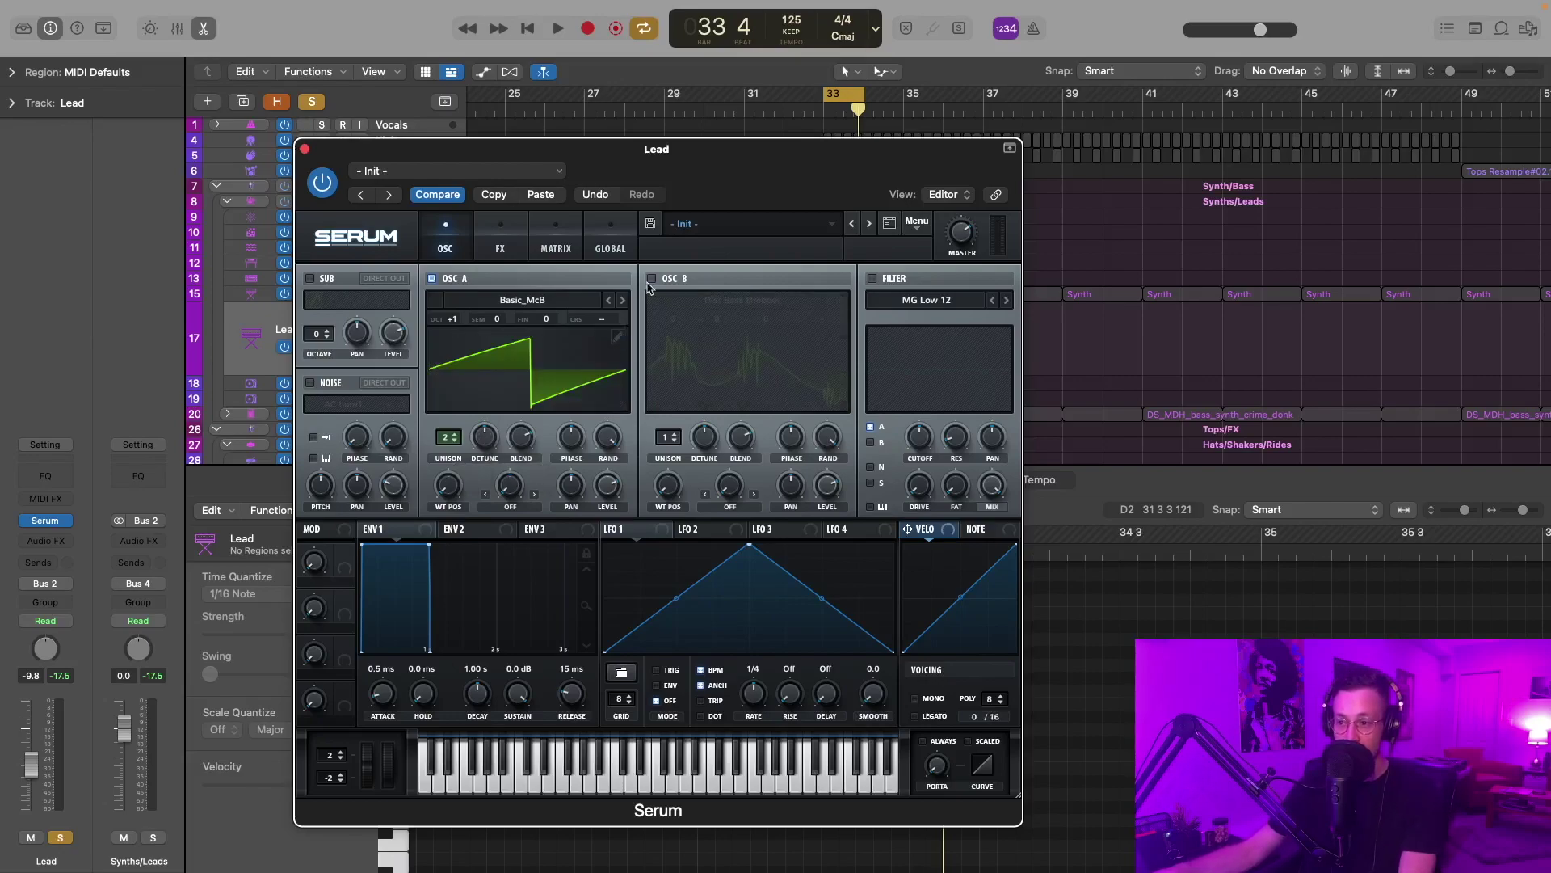
key(space)
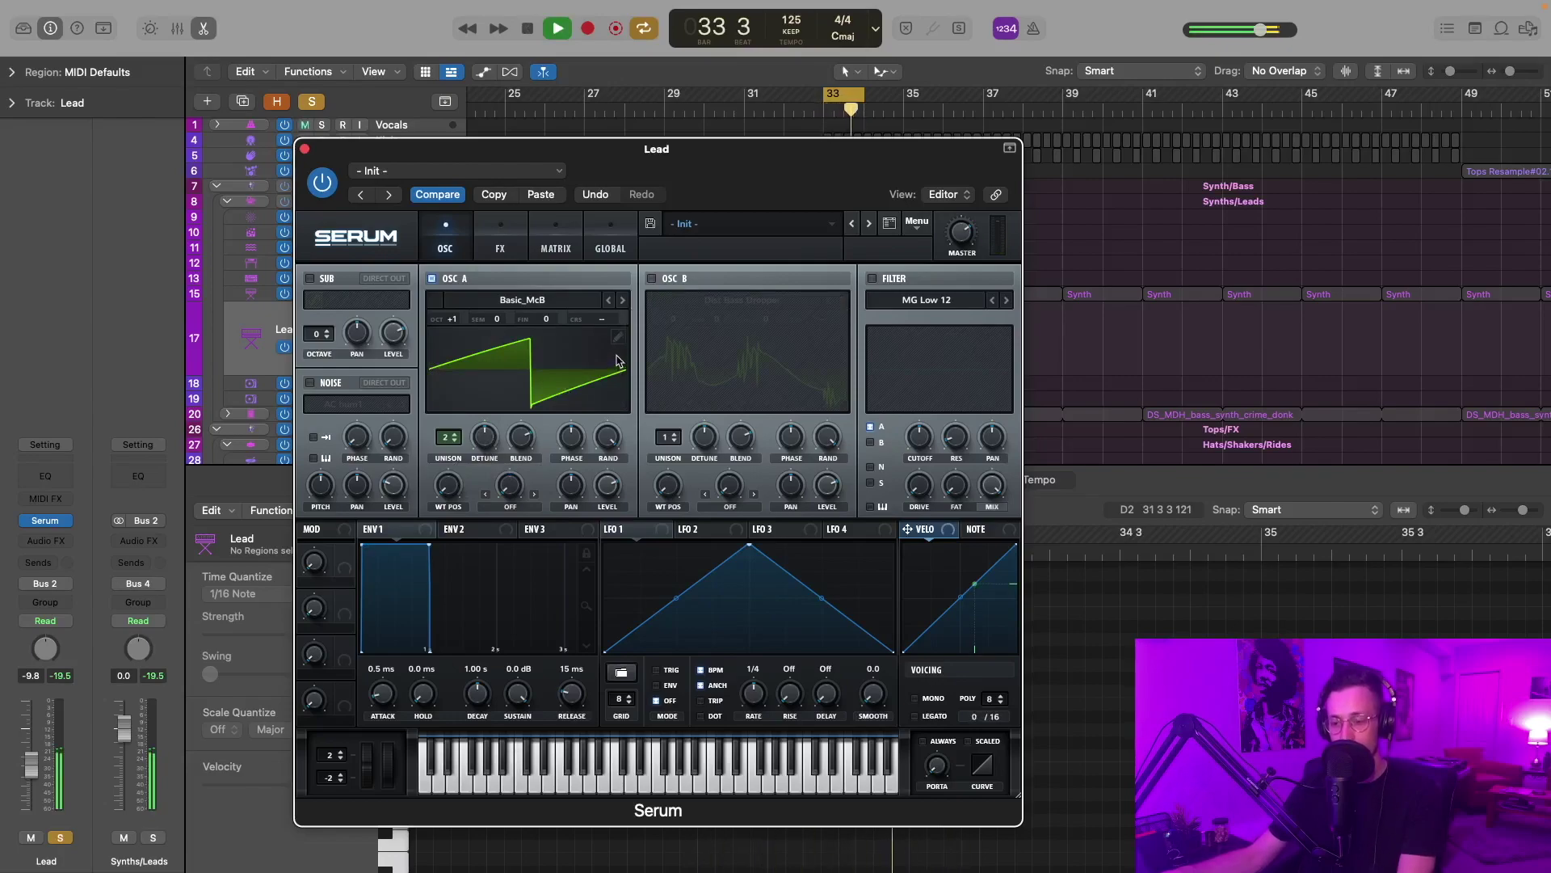
click(651, 278)
key(space)
Set oscillator B's unison to 4 voices and lower the unison detune of both oscillators.
drag(667, 441, 672, 412)
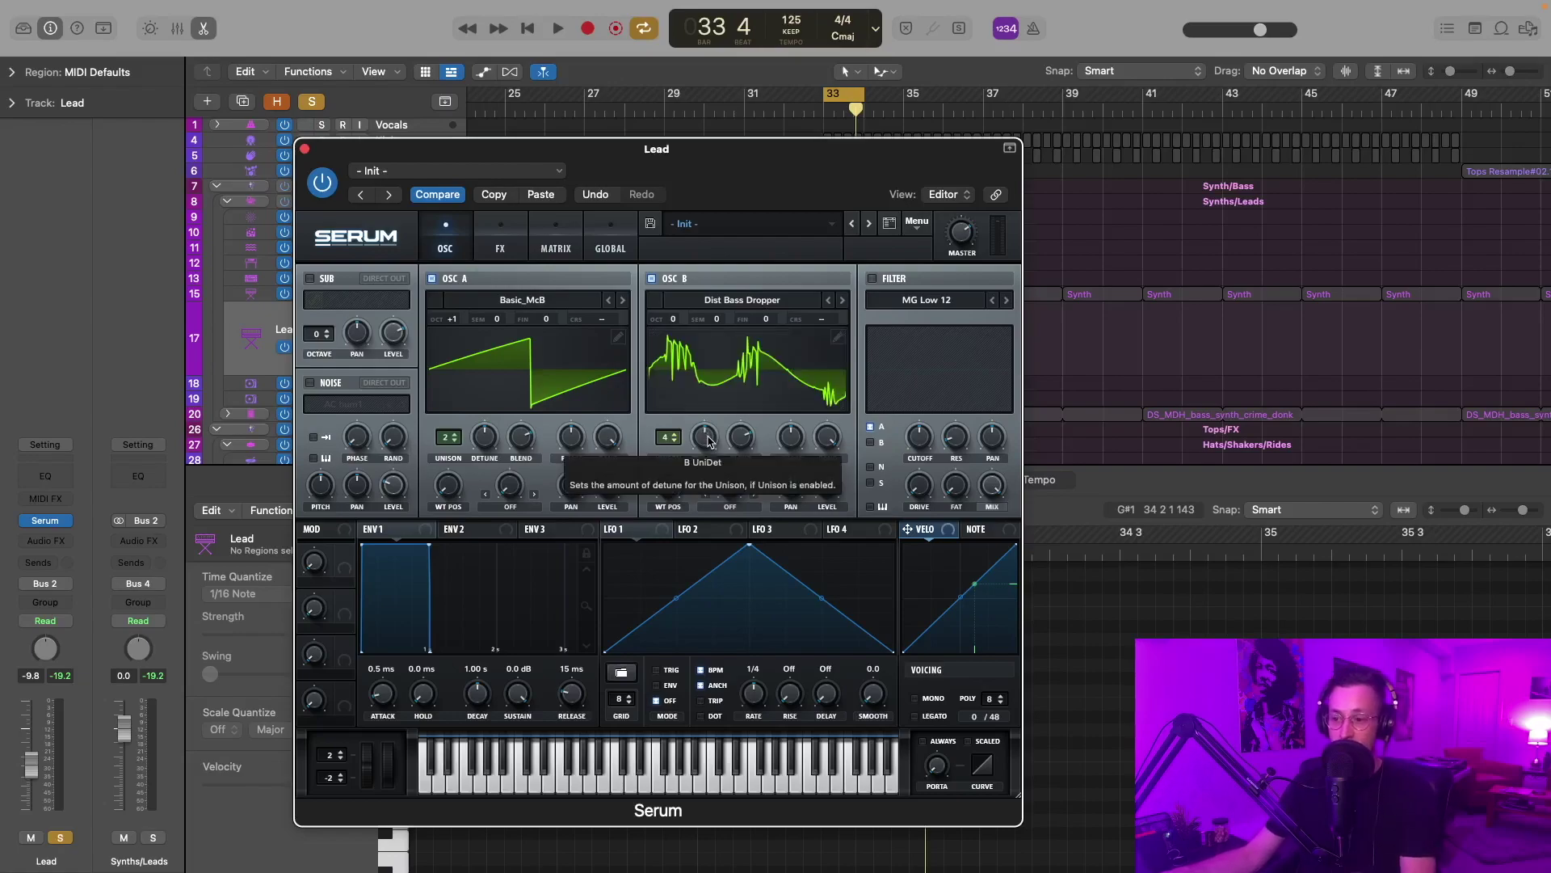
drag(708, 441, 708, 441)
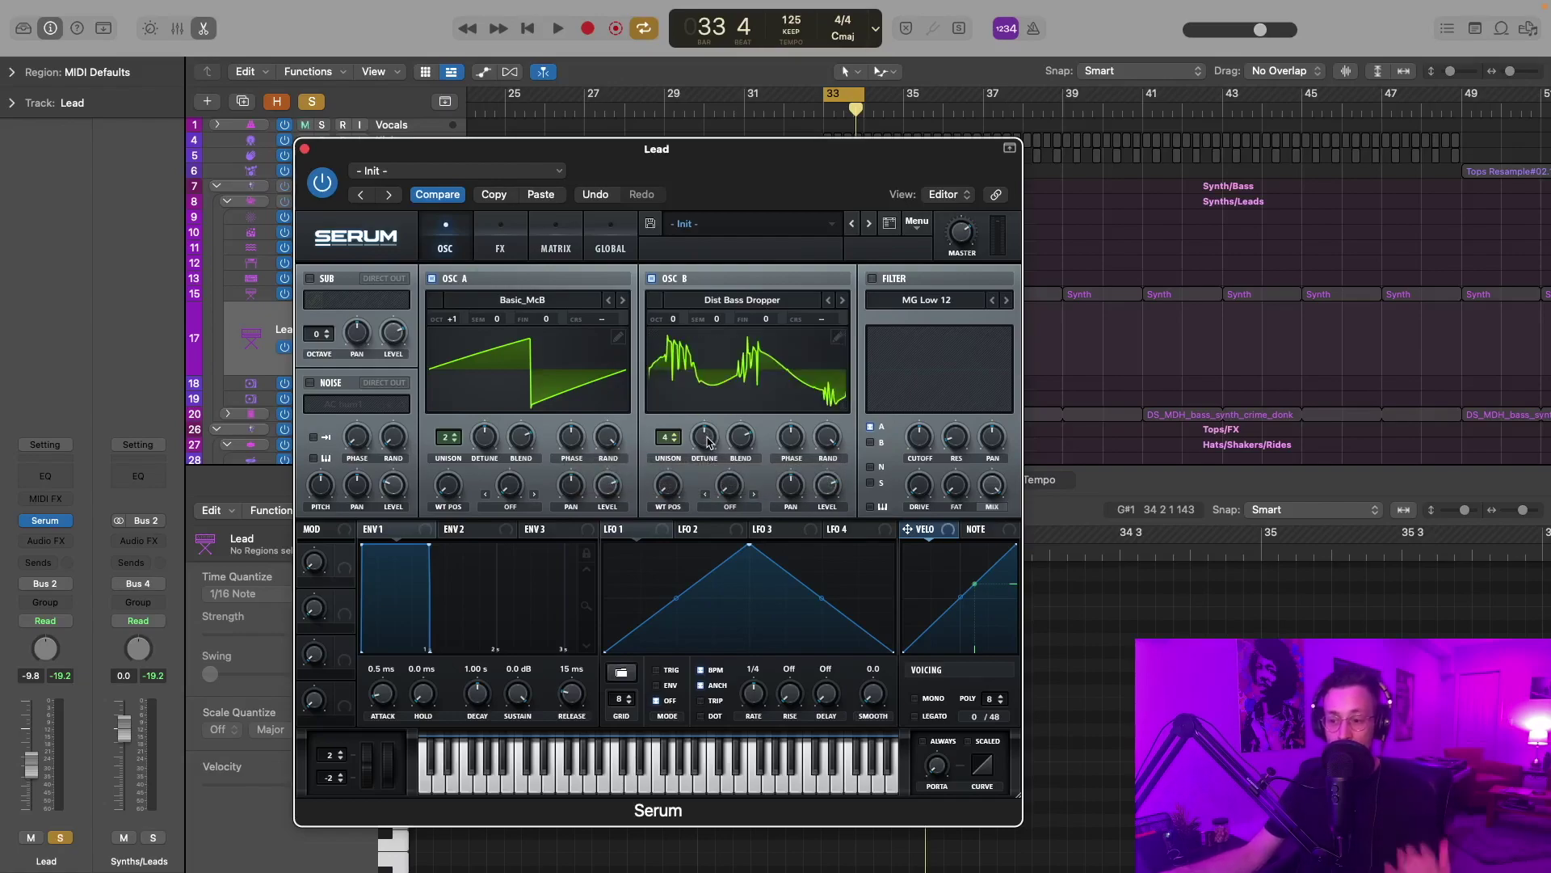
drag(484, 437, 461, 497)
drag(705, 441, 705, 444)
drag(687, 500, 688, 502)
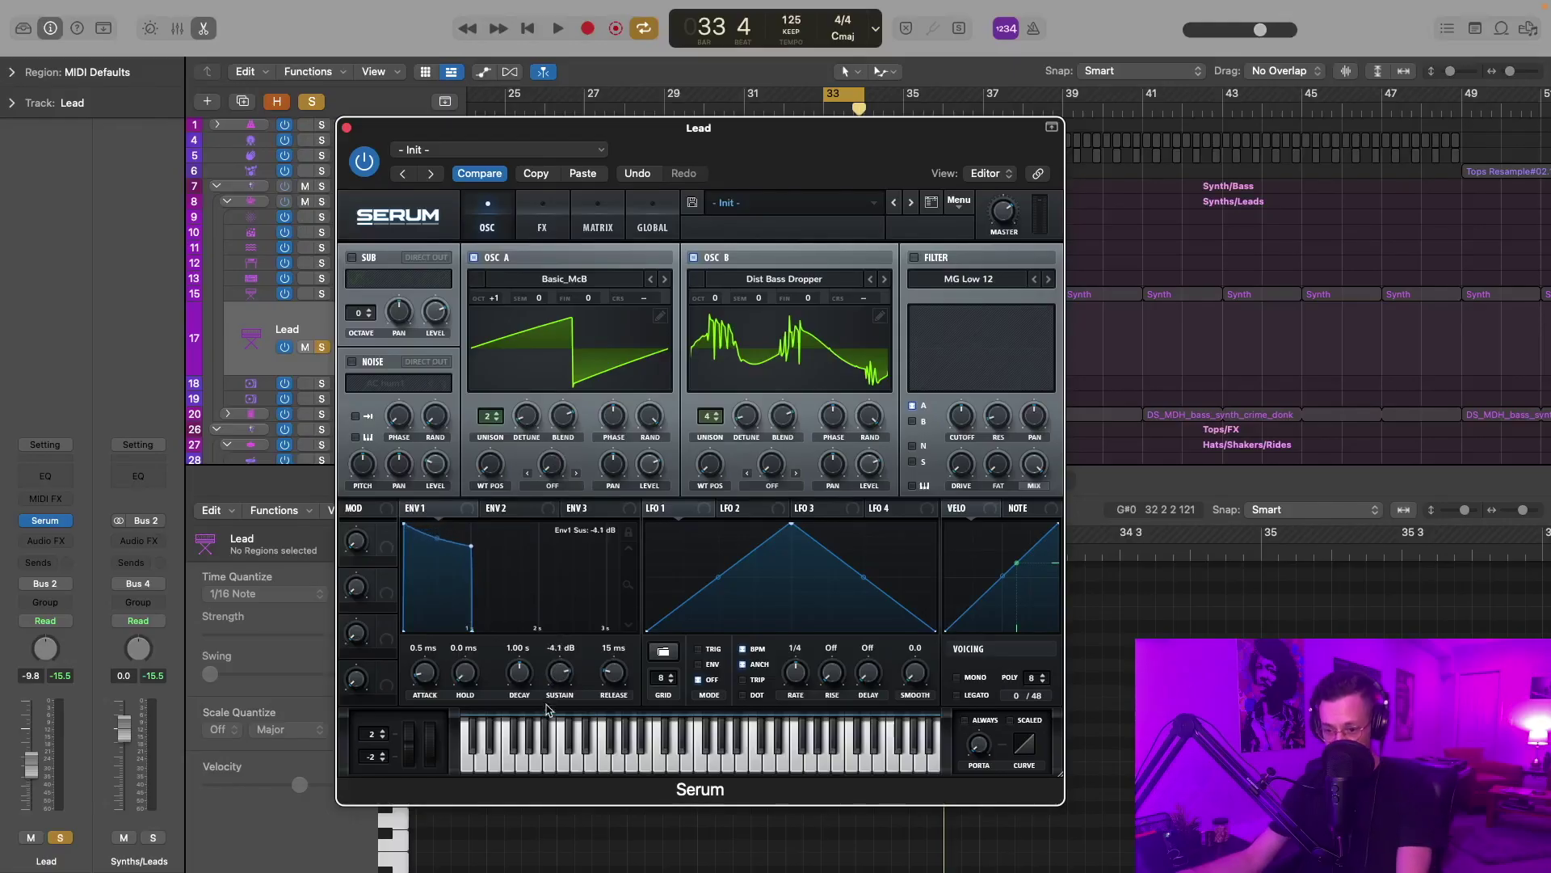
Shape Env 1 as a short pluck with sustain at -∞ dB, an outward-bowed decay curve and a 93 ms decay.
drag(547, 710, 509, 840)
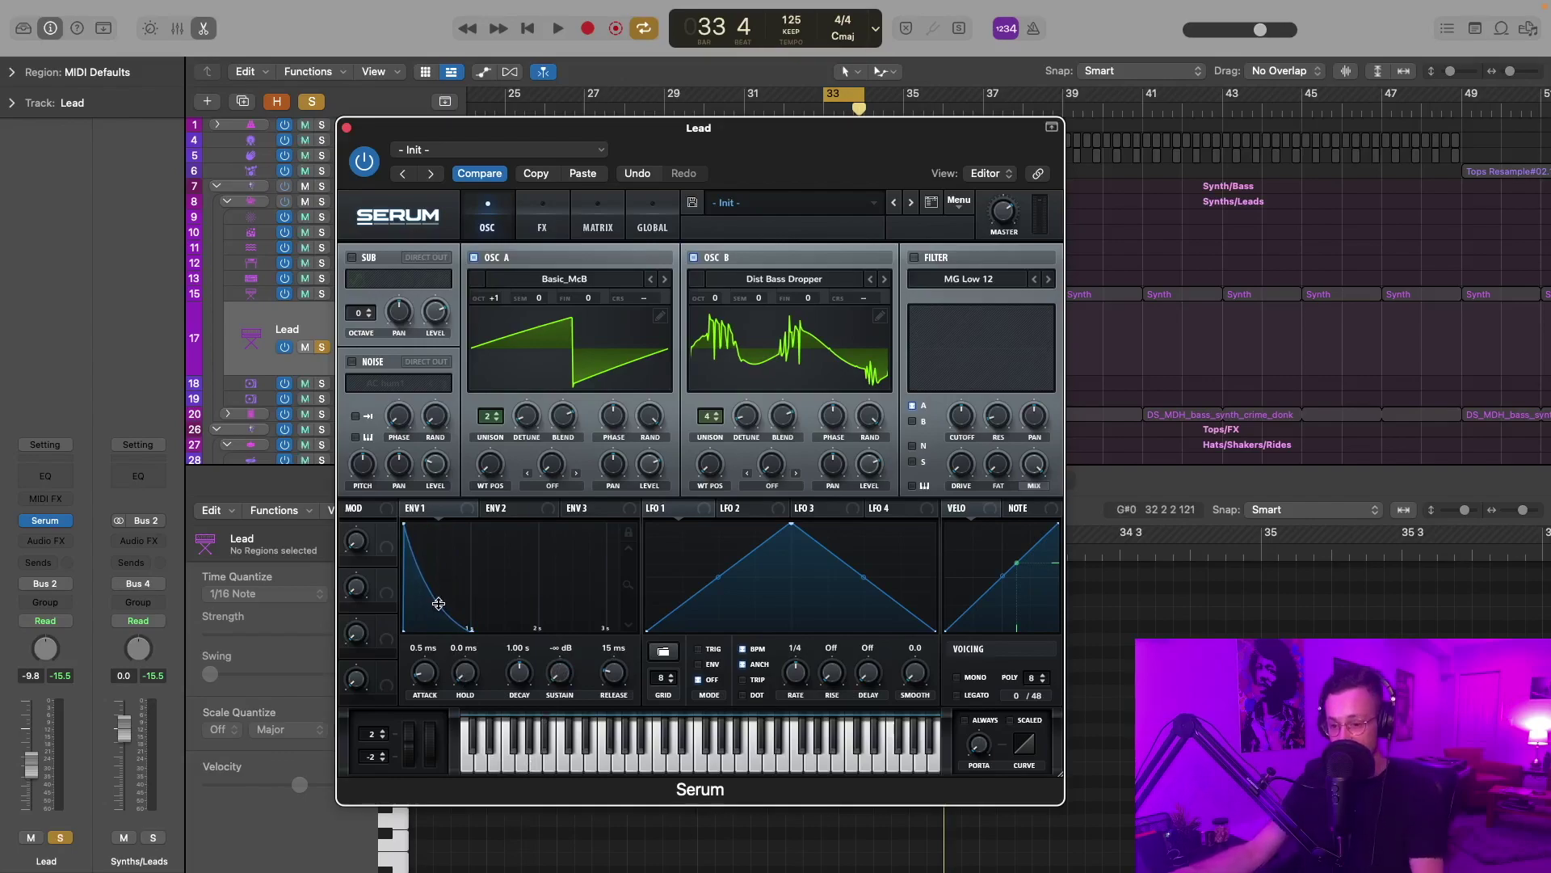
drag(439, 603, 446, 566)
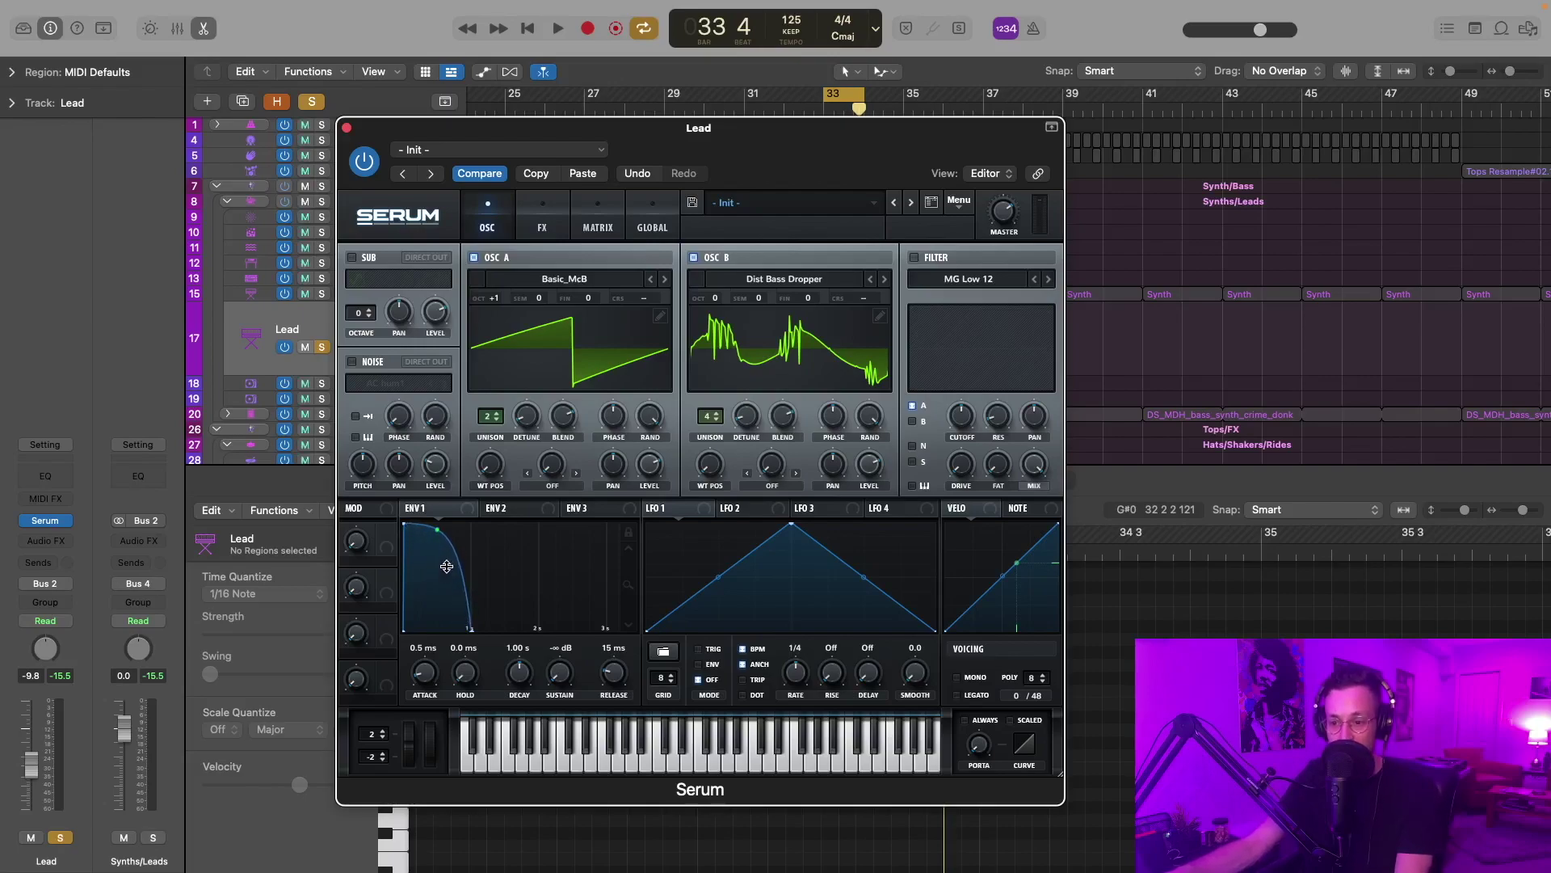
click(520, 673)
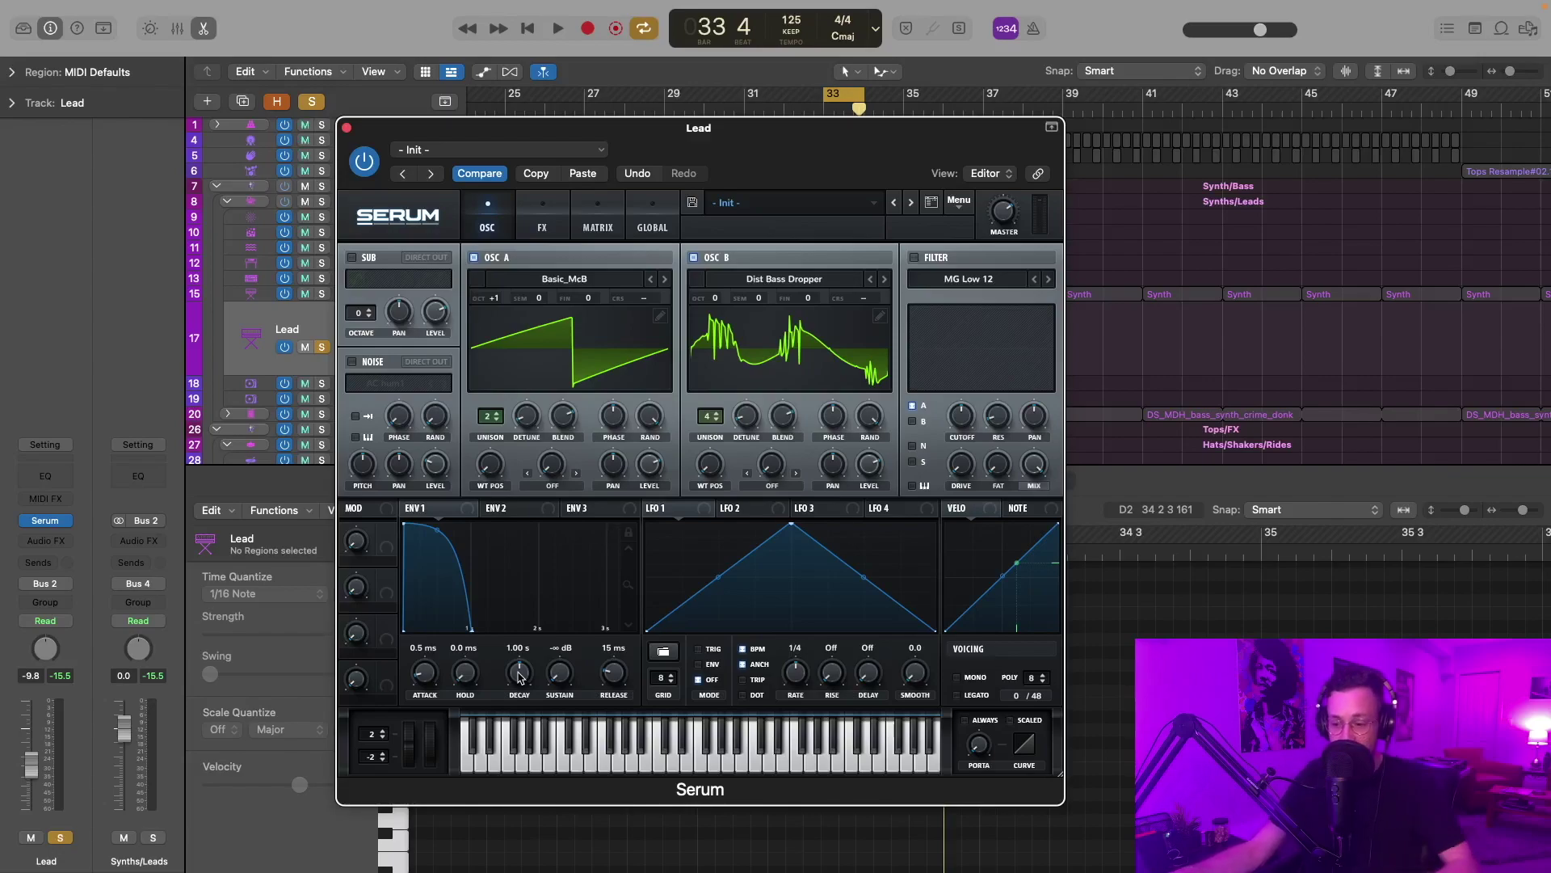
key(space)
drag(520, 677, 510, 702)
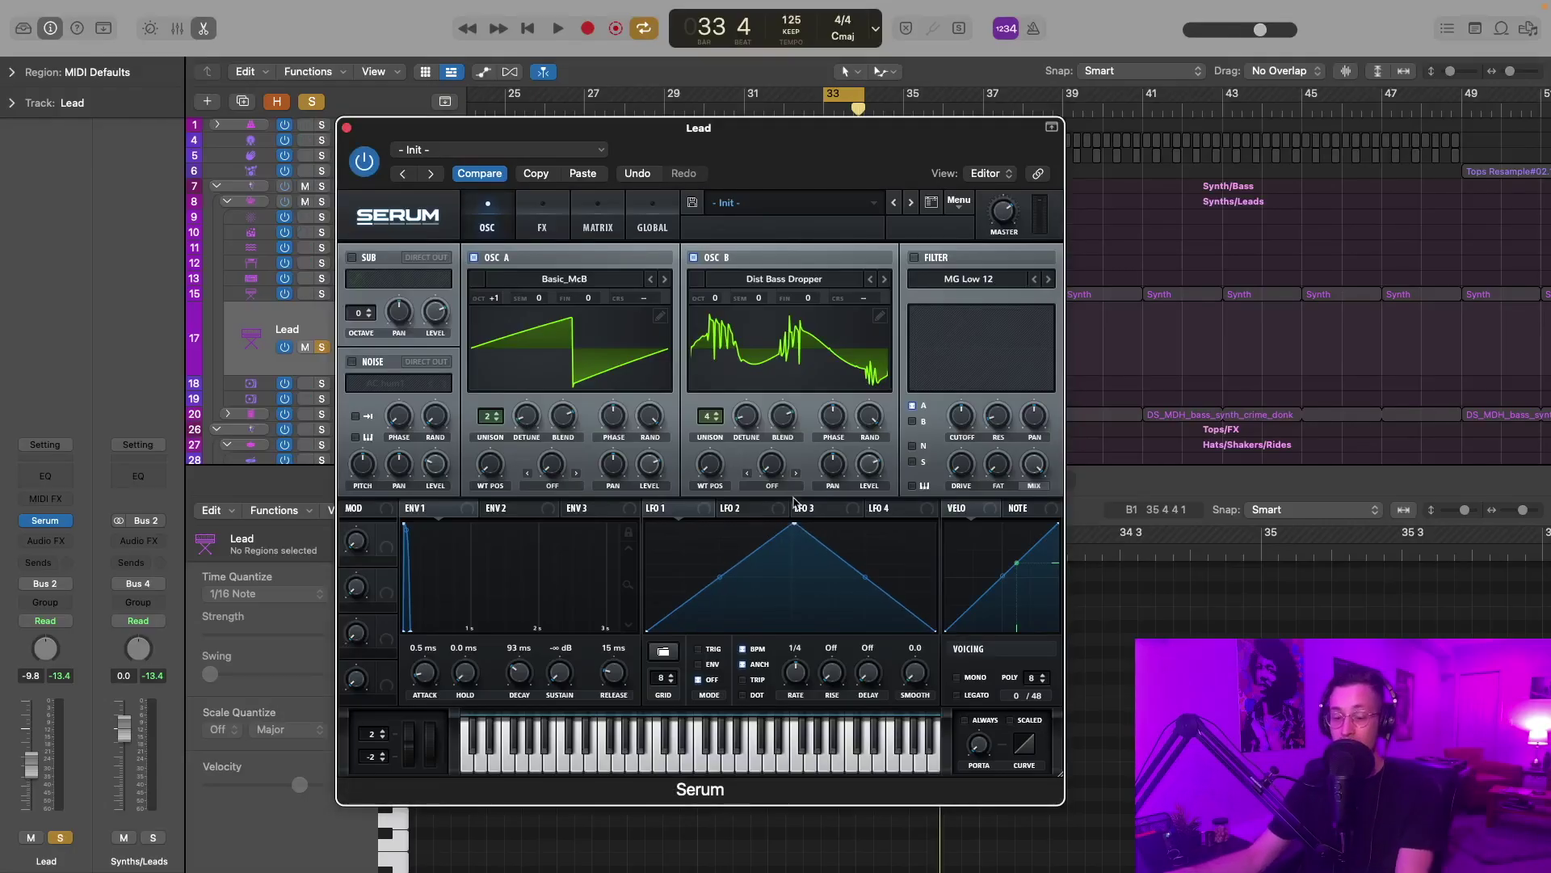
Reshape LFO 1 into a rising ramp with a short flat end and set its rate to one bar, matching the Lead region's length.
drag(798, 522, 935, 523)
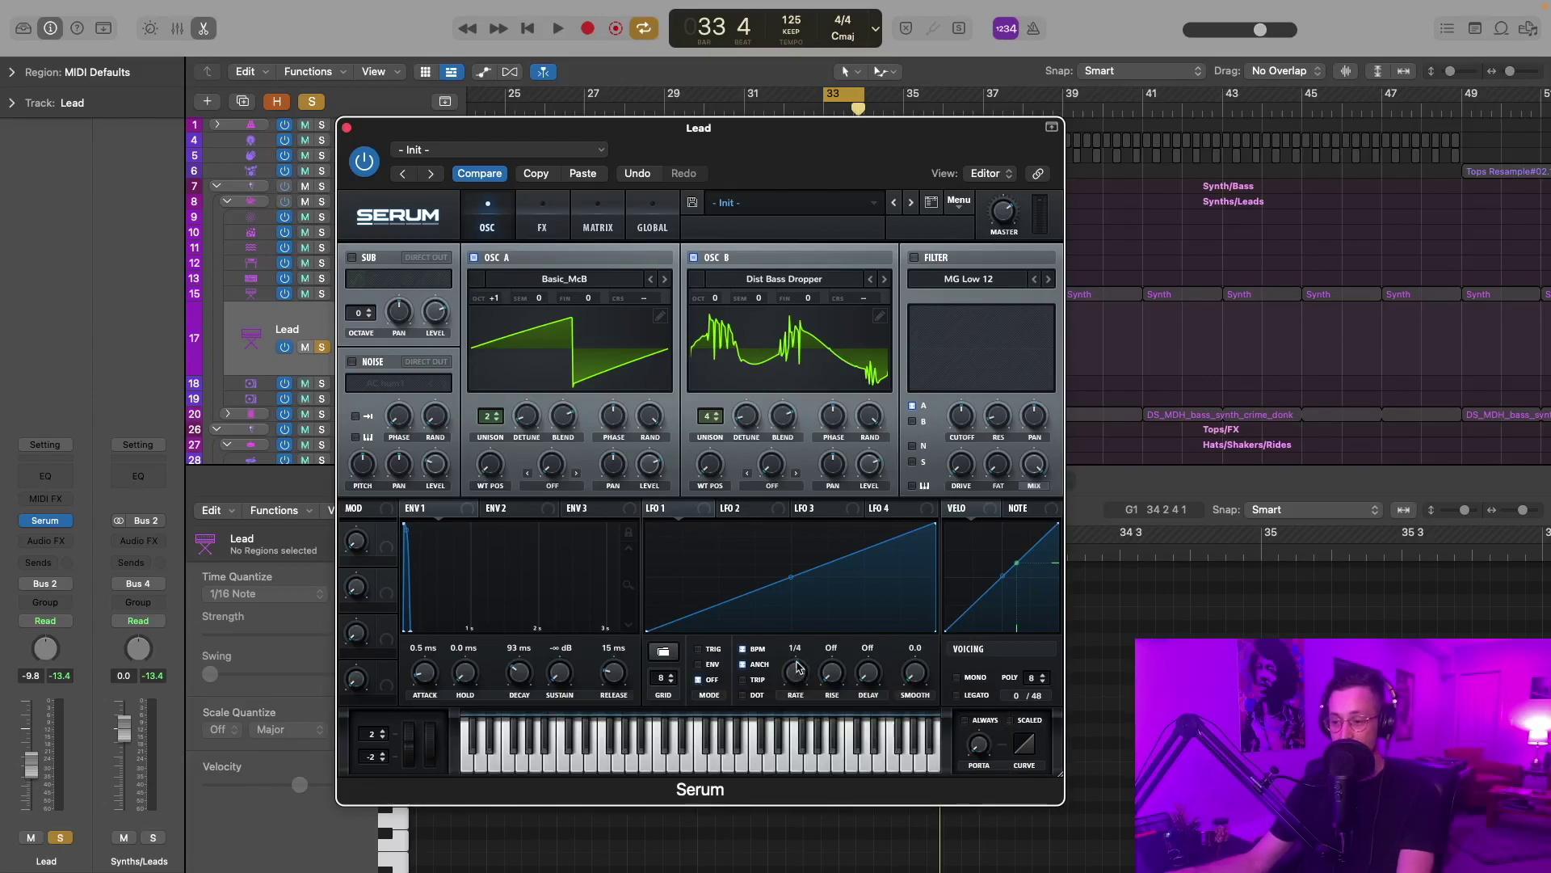
key(super+w)
ctrl+alt+click(799, 326)
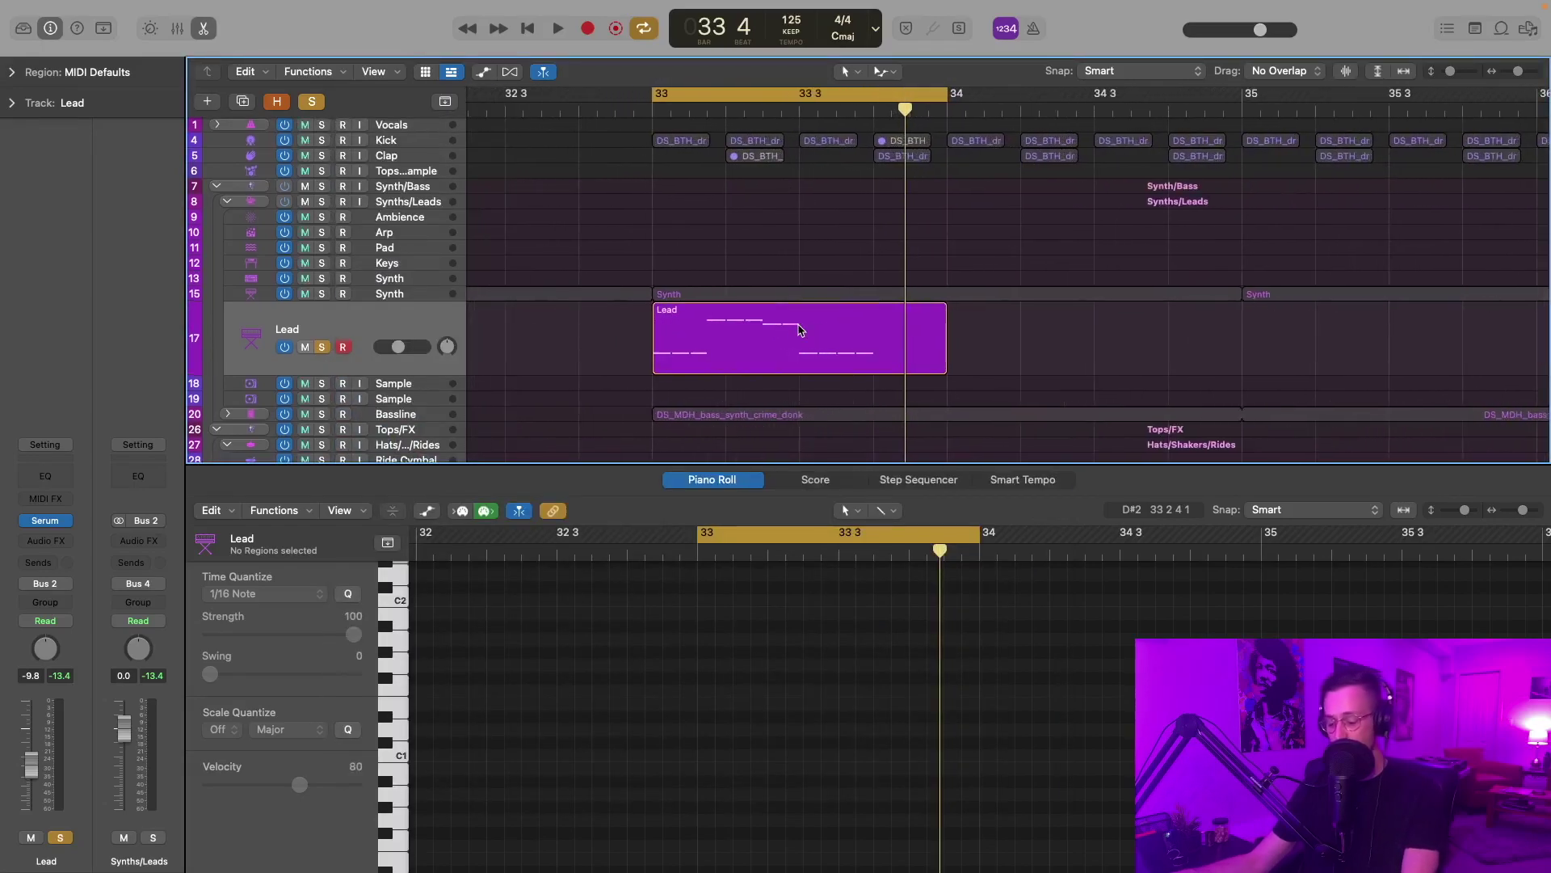
key(v)
drag(794, 675, 785, 687)
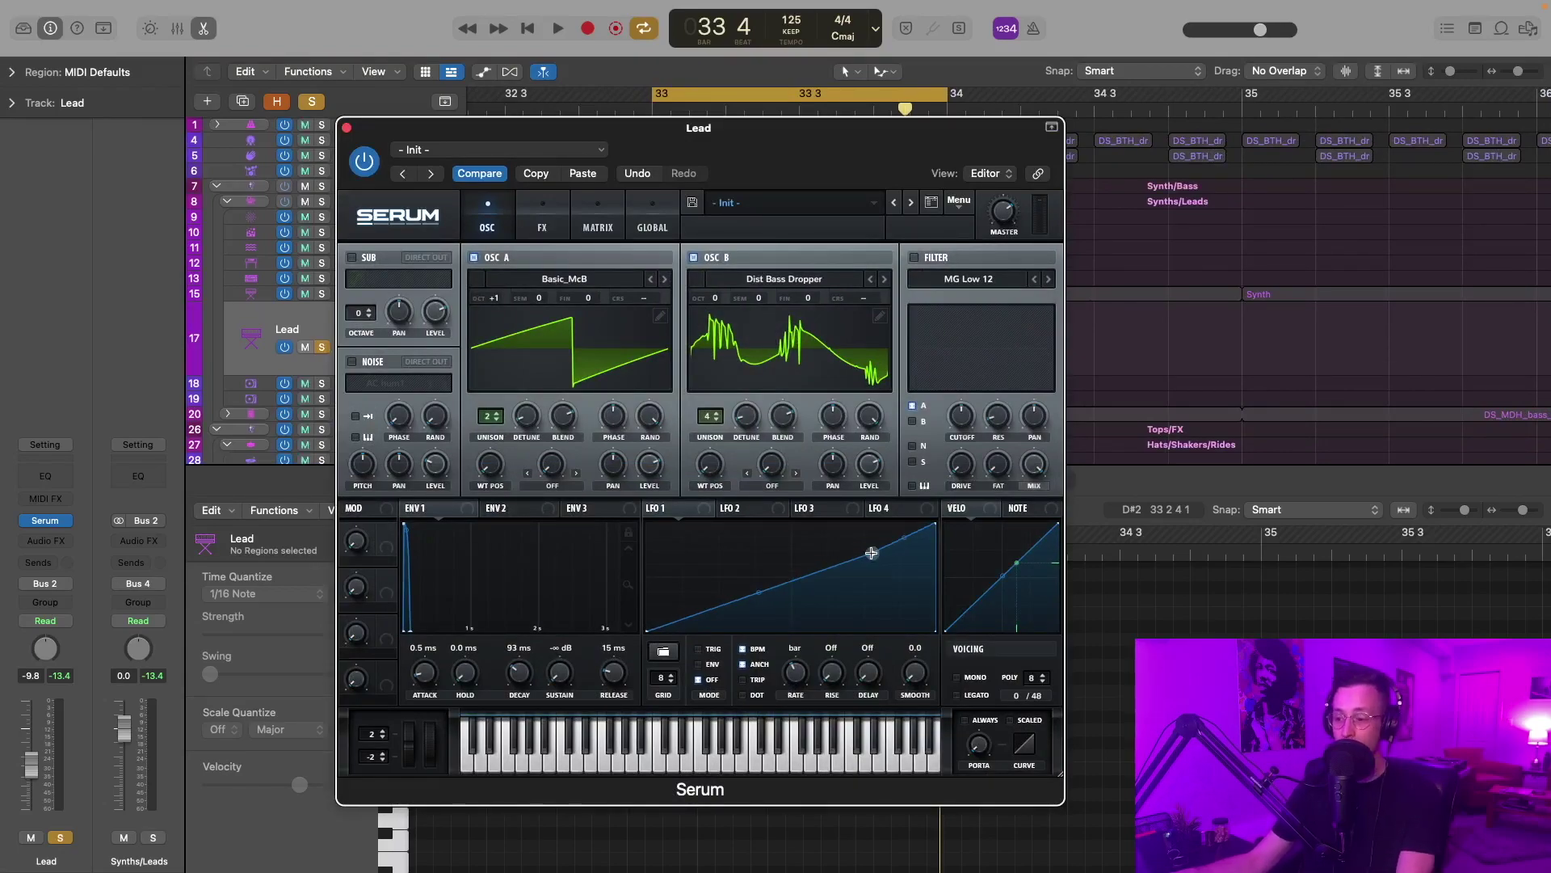
mouse_move(870, 551)
mouse_down()
mouse_move(867, 524)
mouse_move(862, 537)
mouse_move(824, 526)
mouse_move(865, 536)
mouse_up()
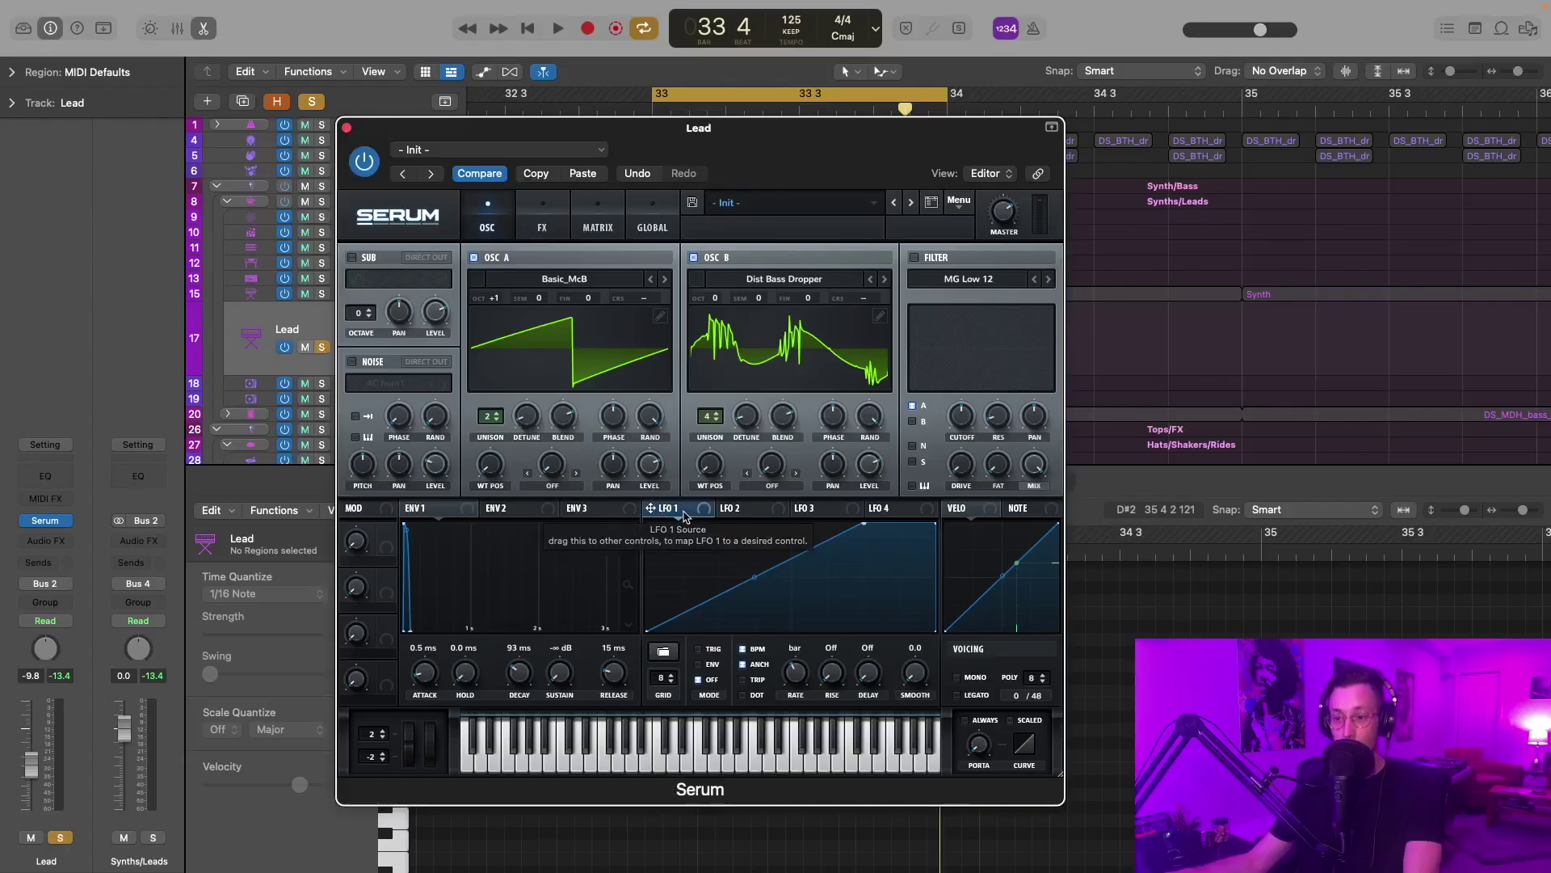
Assign LFO 1 to the unison detune of oscillators A and B, using an amount of 47 on oscillator A, and audition the loop.
drag(650, 508, 507, 418)
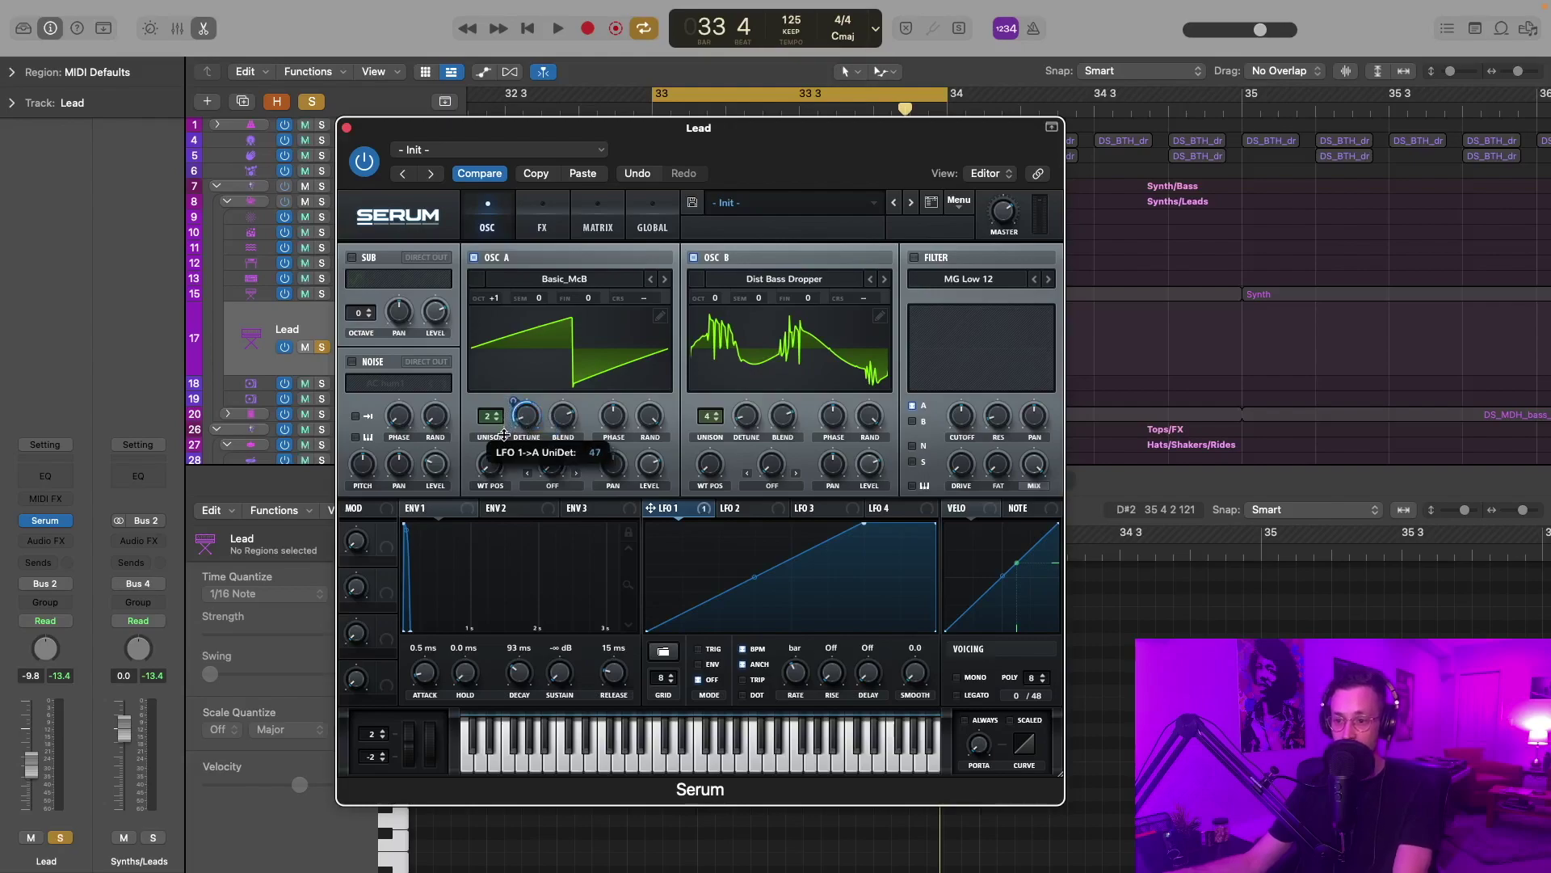
drag(728, 453, 741, 414)
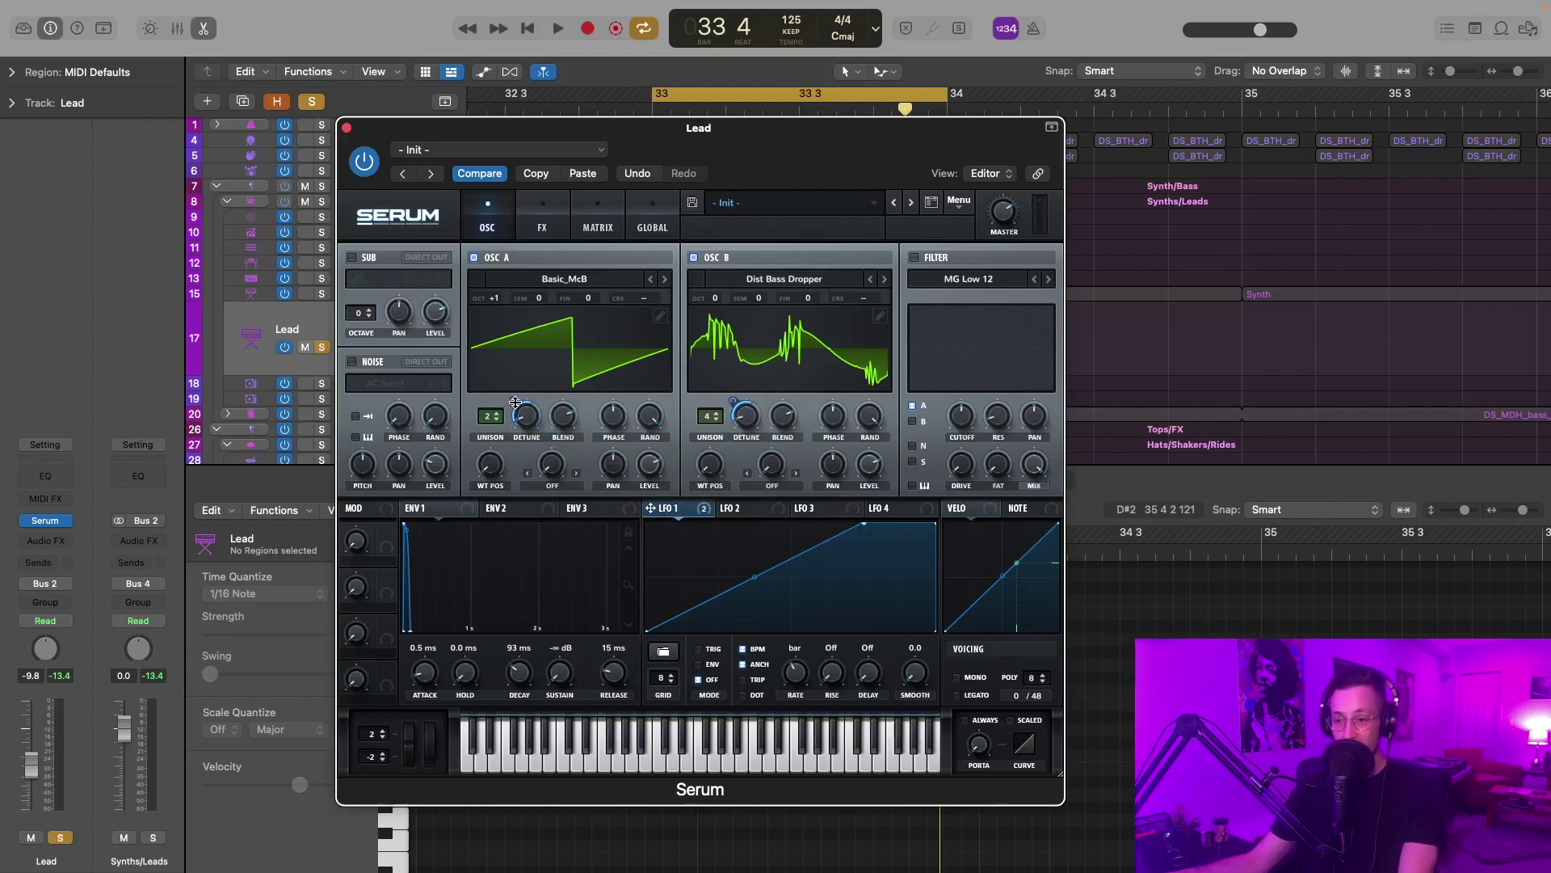
mouse_move(515, 402)
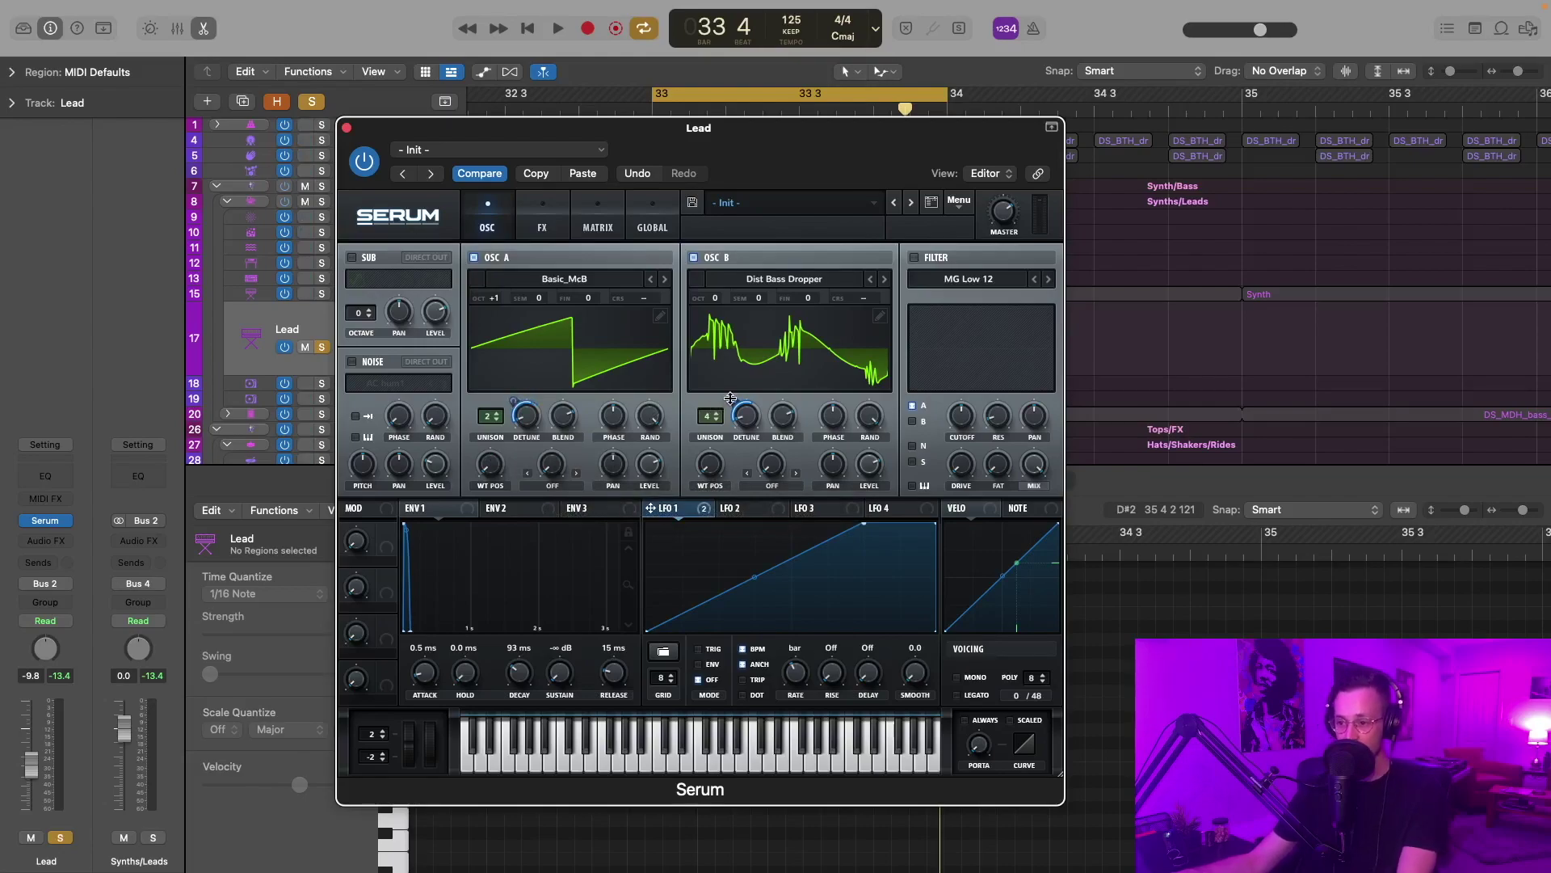
key(space)
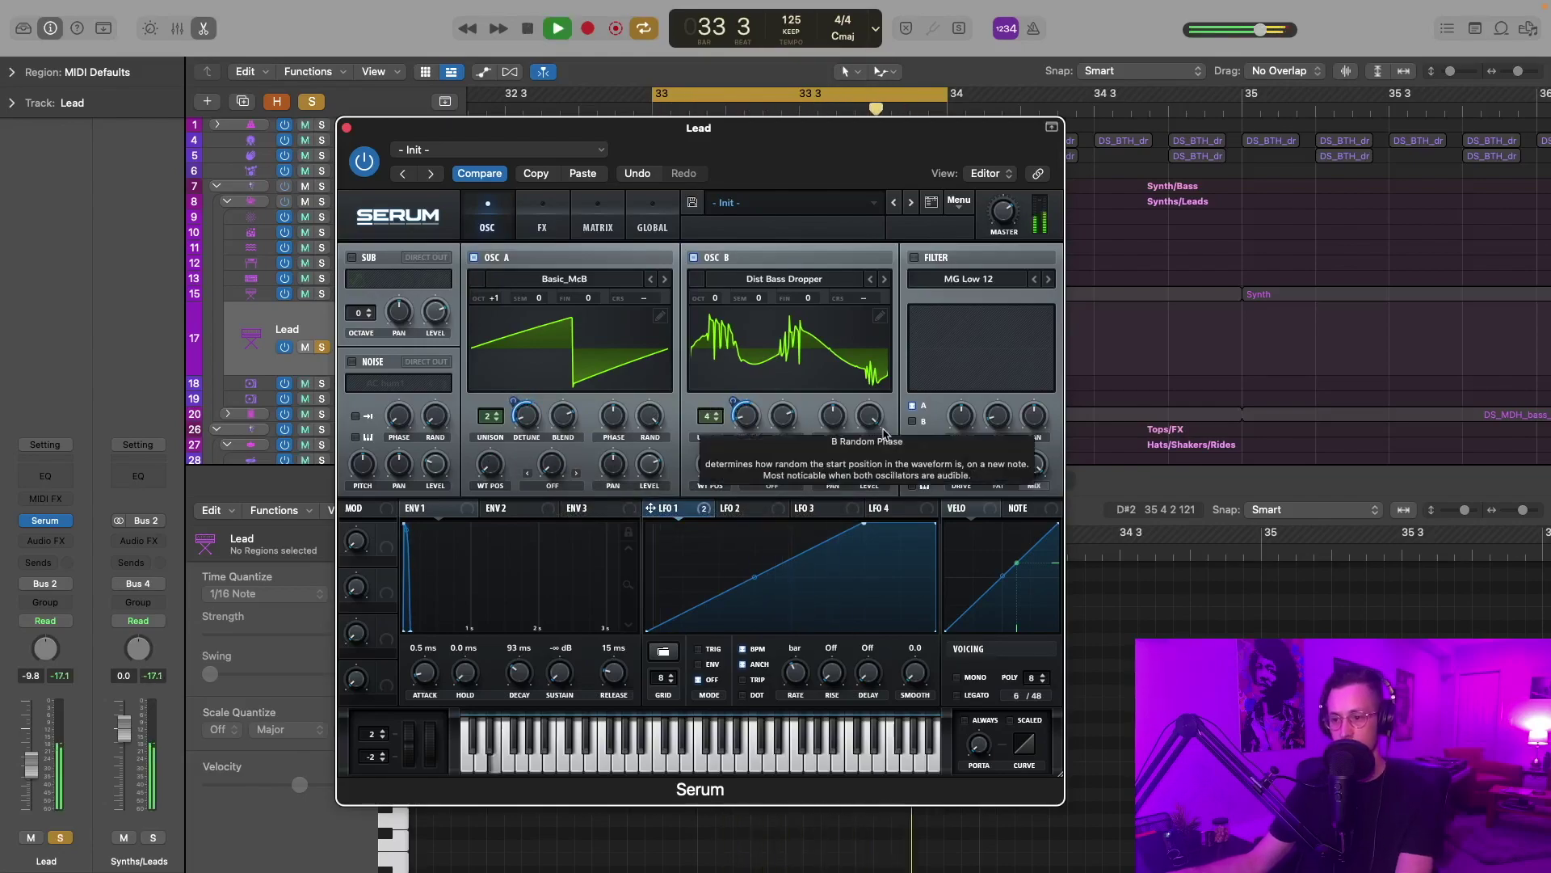
key(space)
Assign LFO 1 to the Env 1 decay and reduce the modulation amount to about 2 during playback.
drag(683, 514, 508, 656)
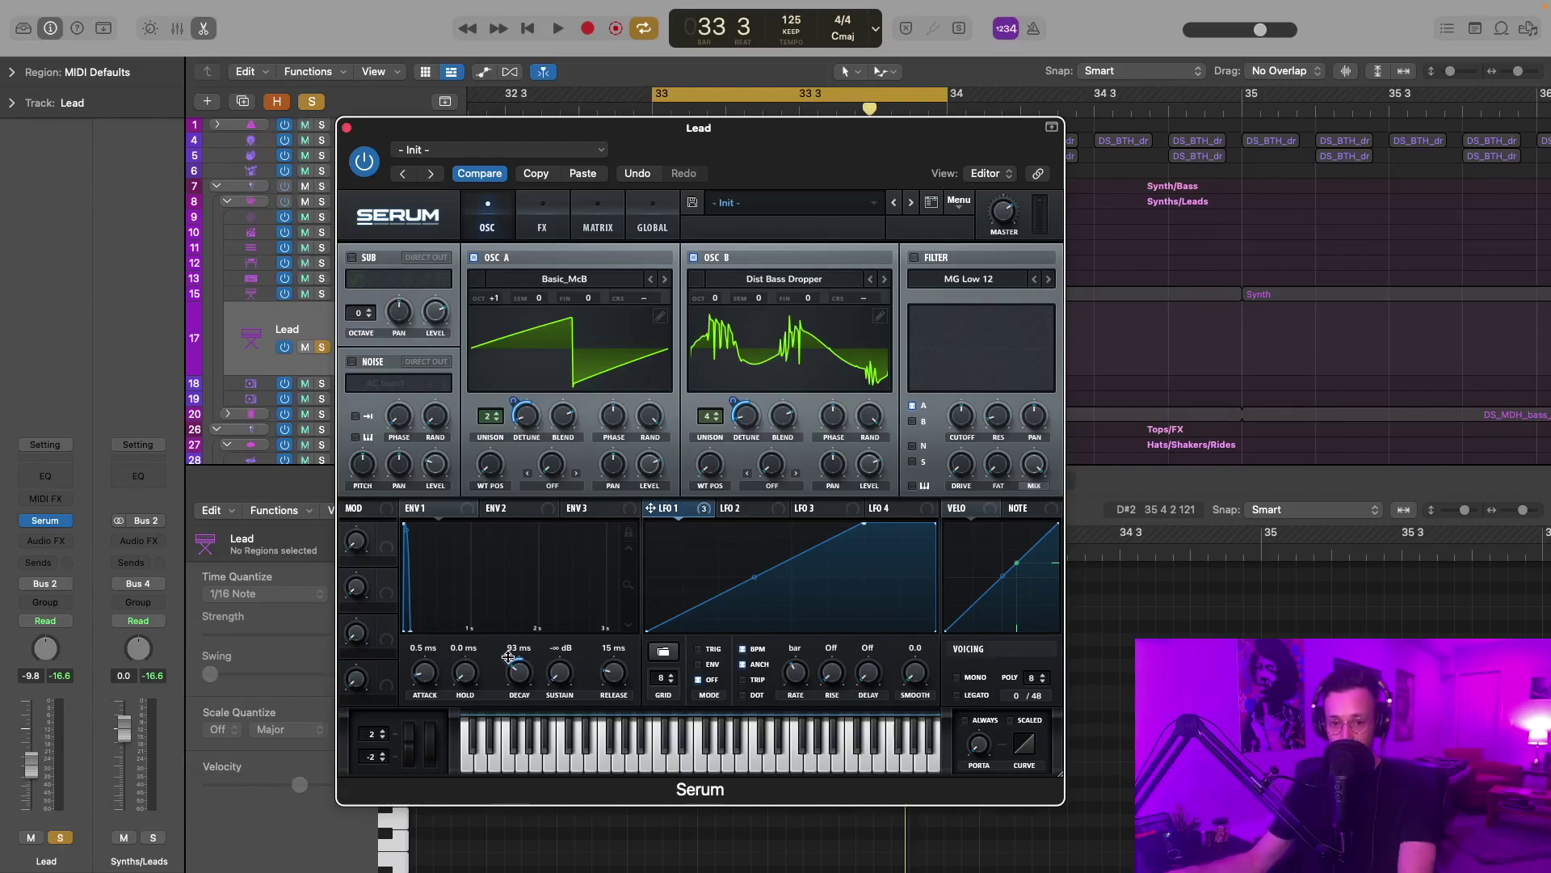
key(space)
drag(507, 657, 500, 668)
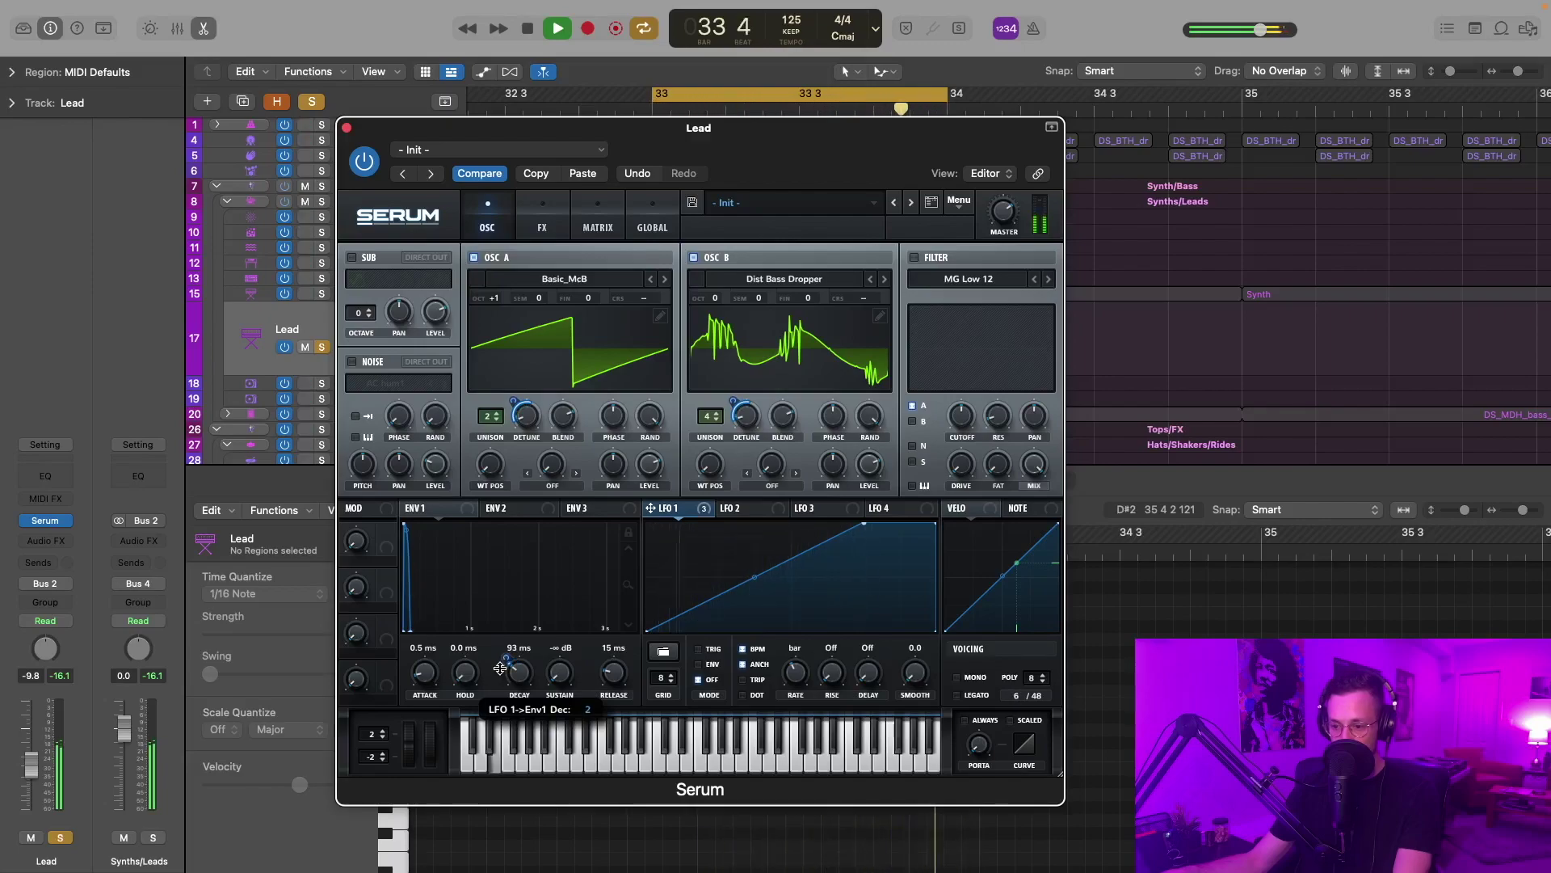
drag(500, 669, 500, 668)
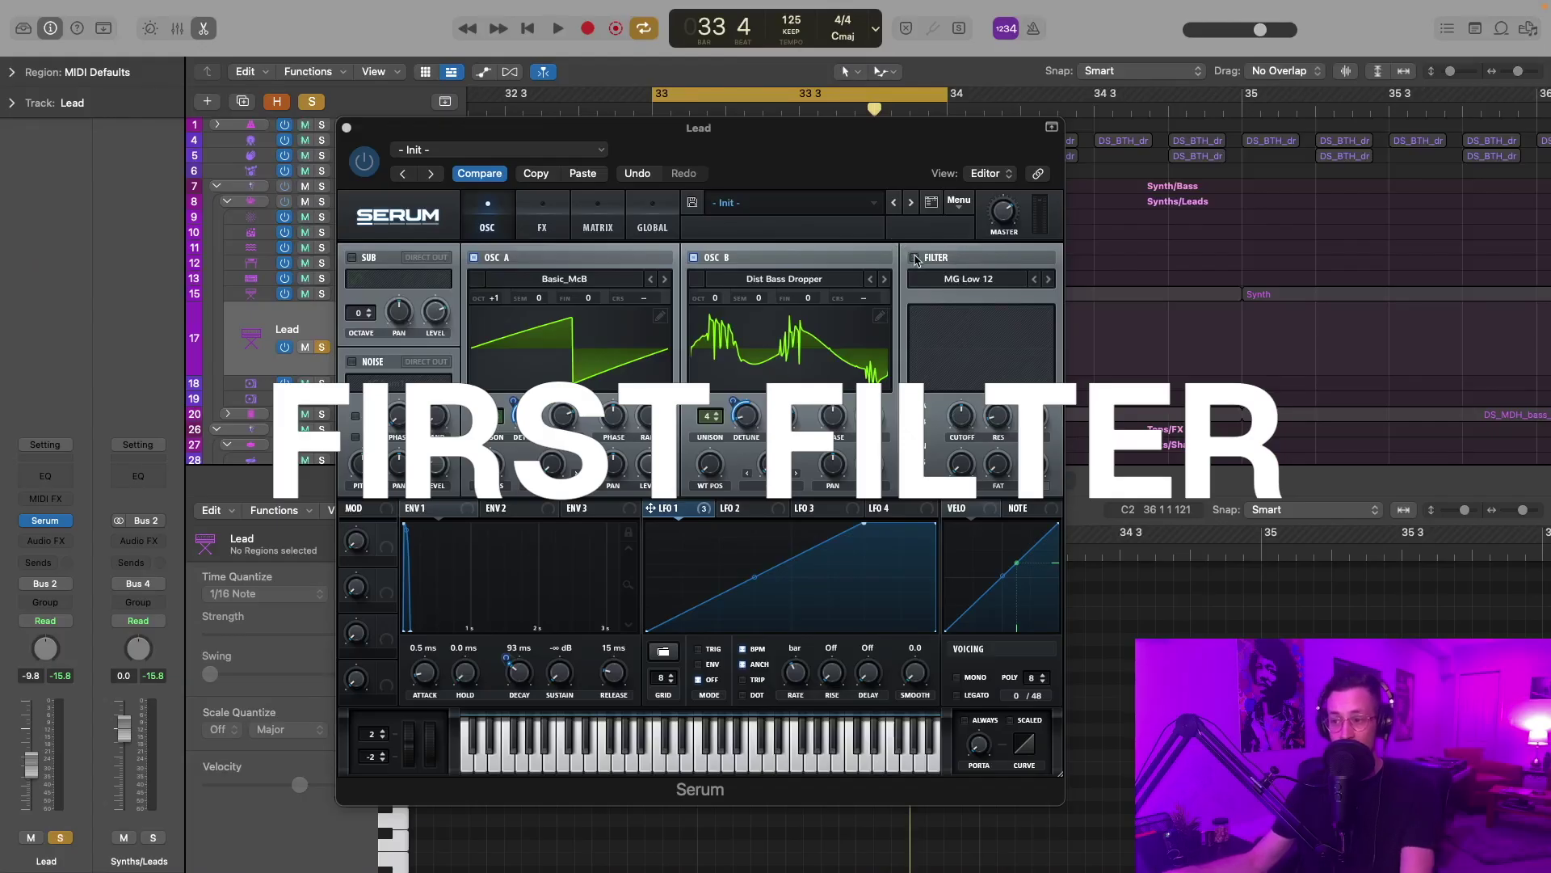
Enable the filter with the Flg - flanger type and route oscillator B through it along with oscillator A.
click(915, 258)
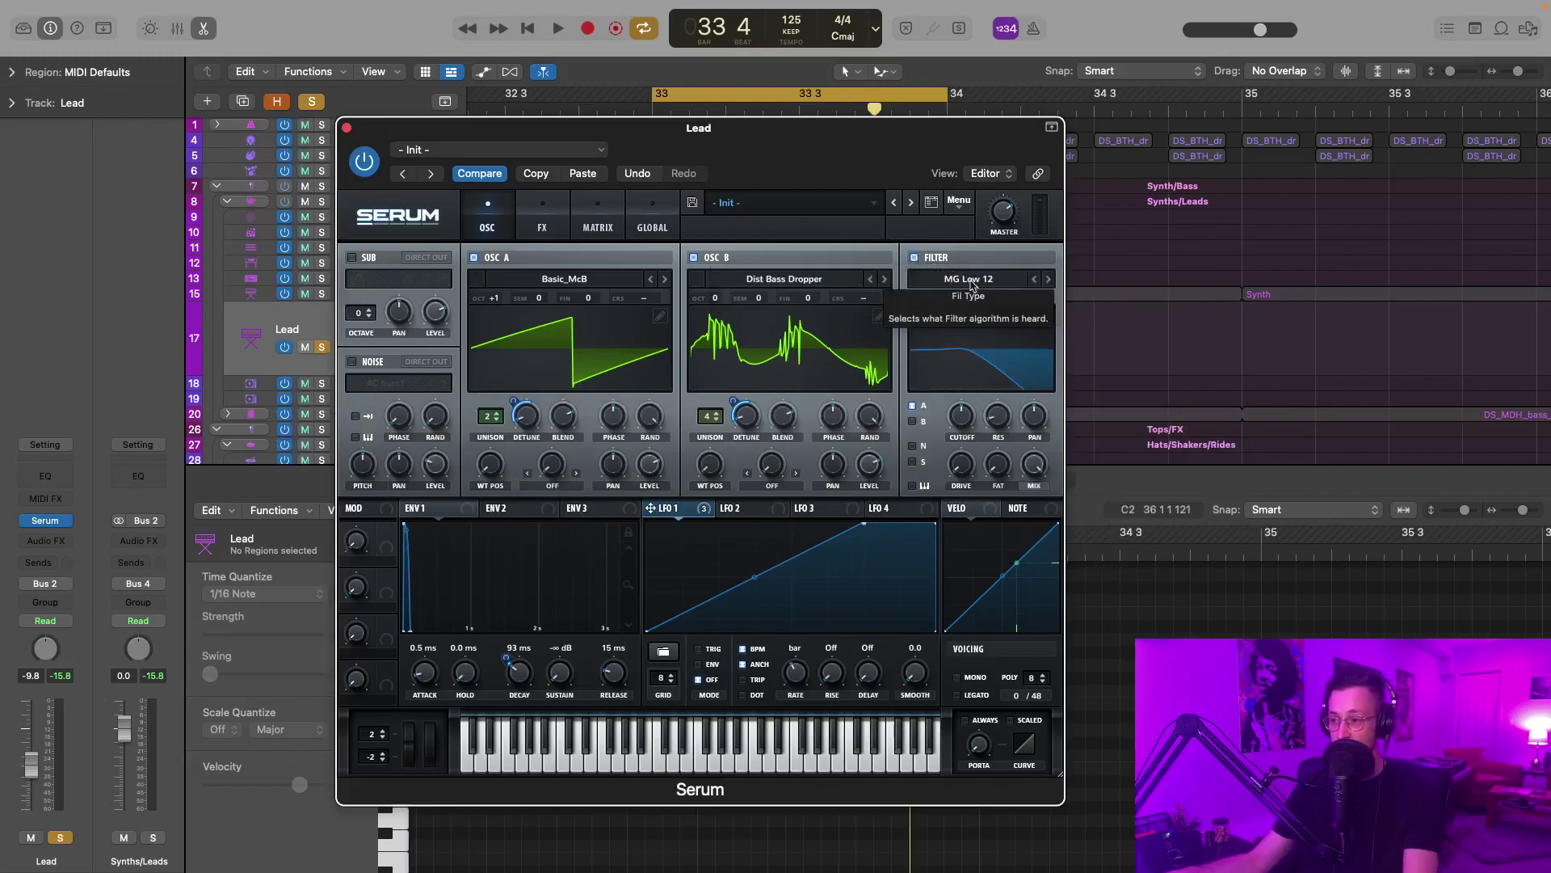
click(970, 281)
mouse_move(966, 300)
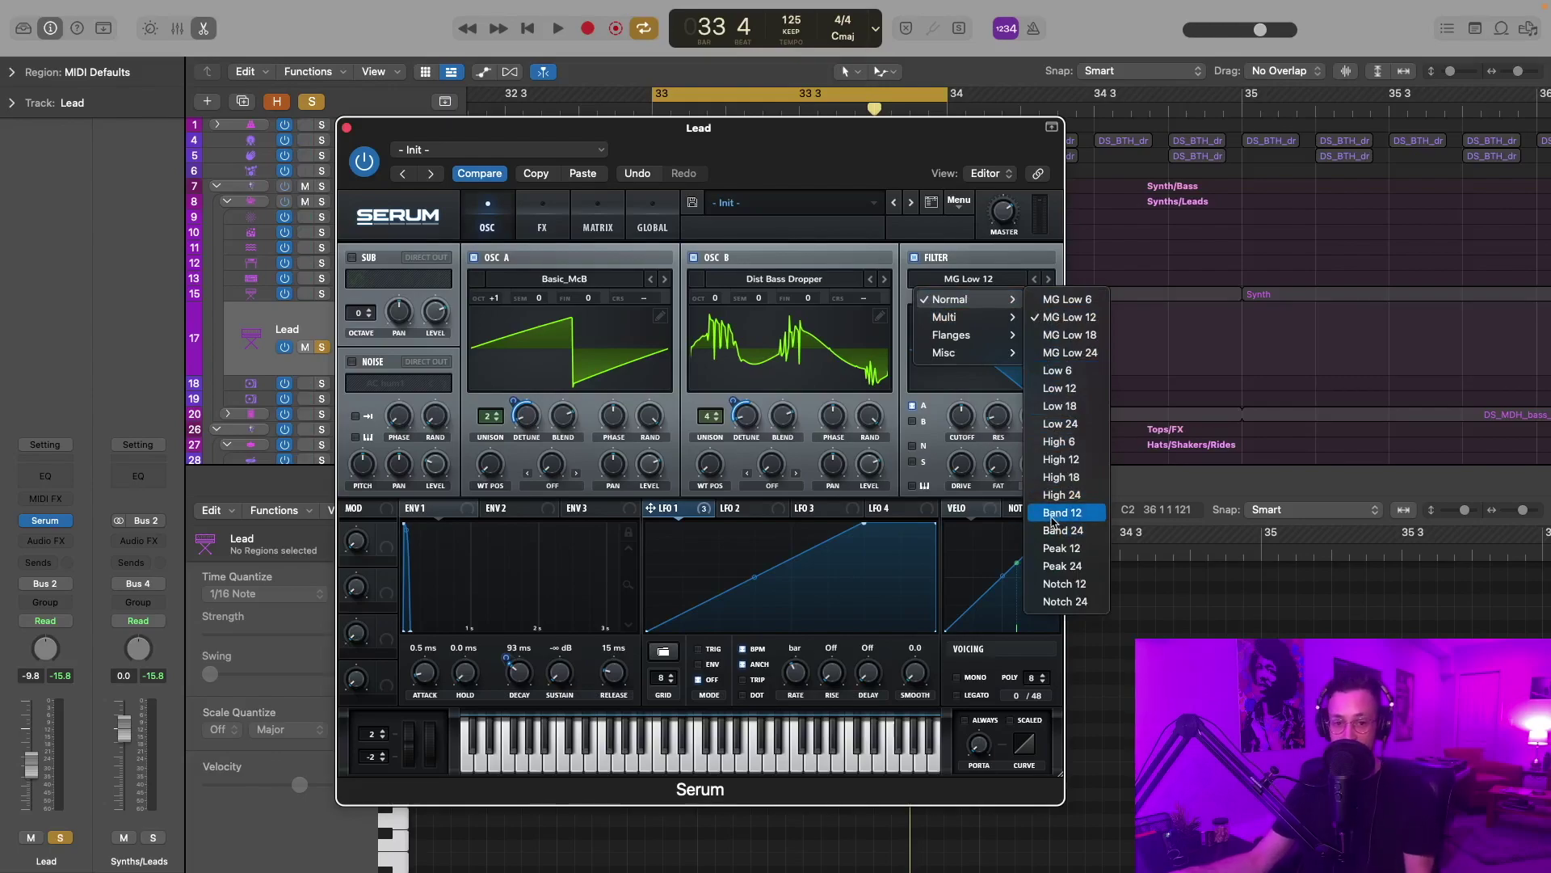
mouse_move(954, 340)
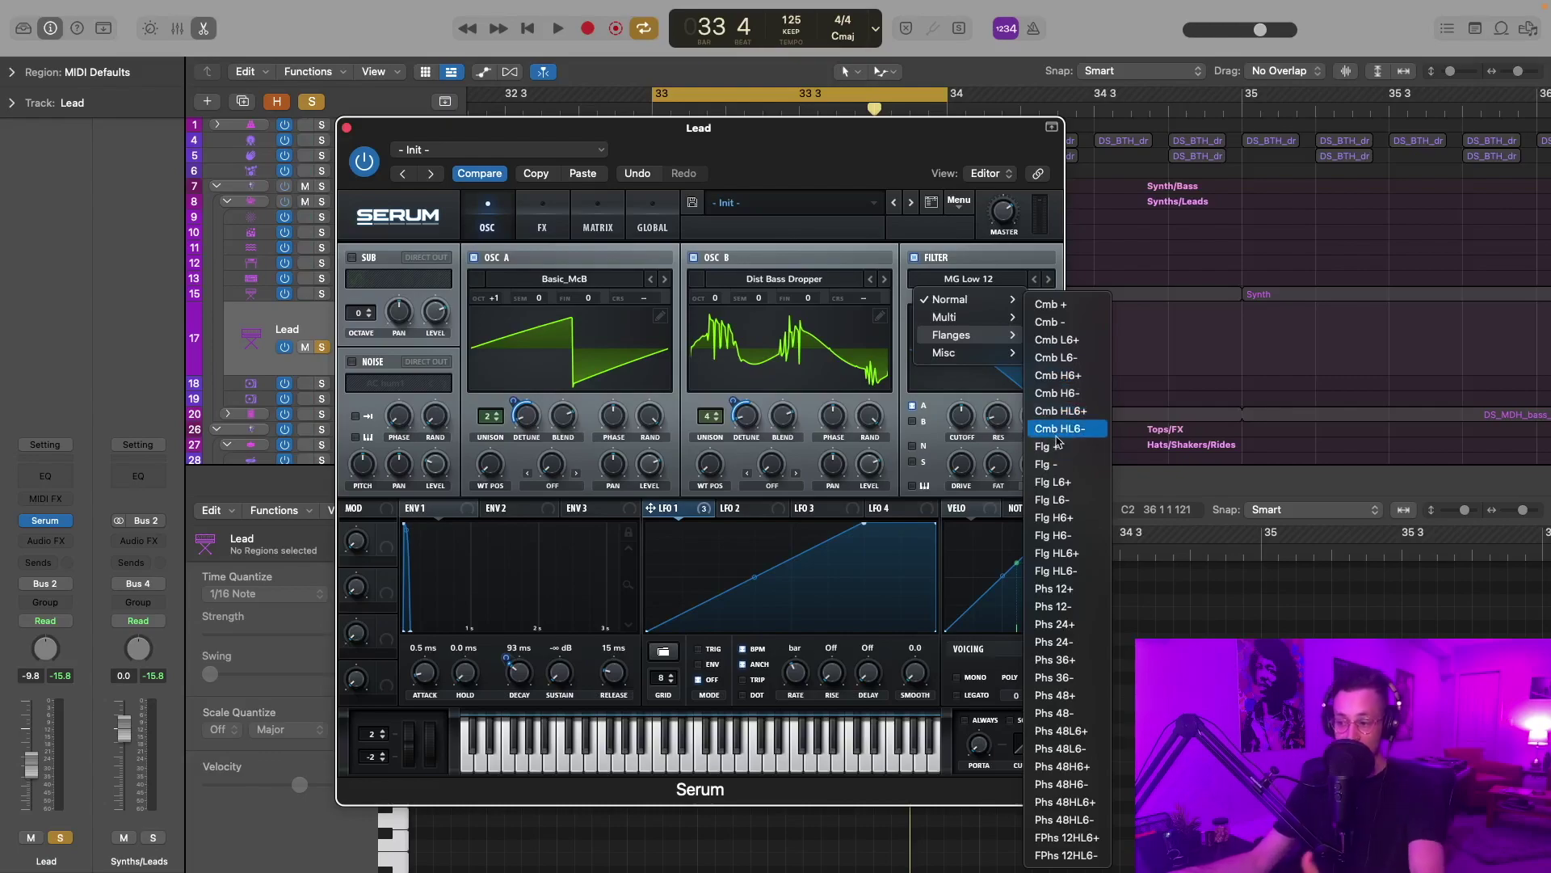
click(1056, 465)
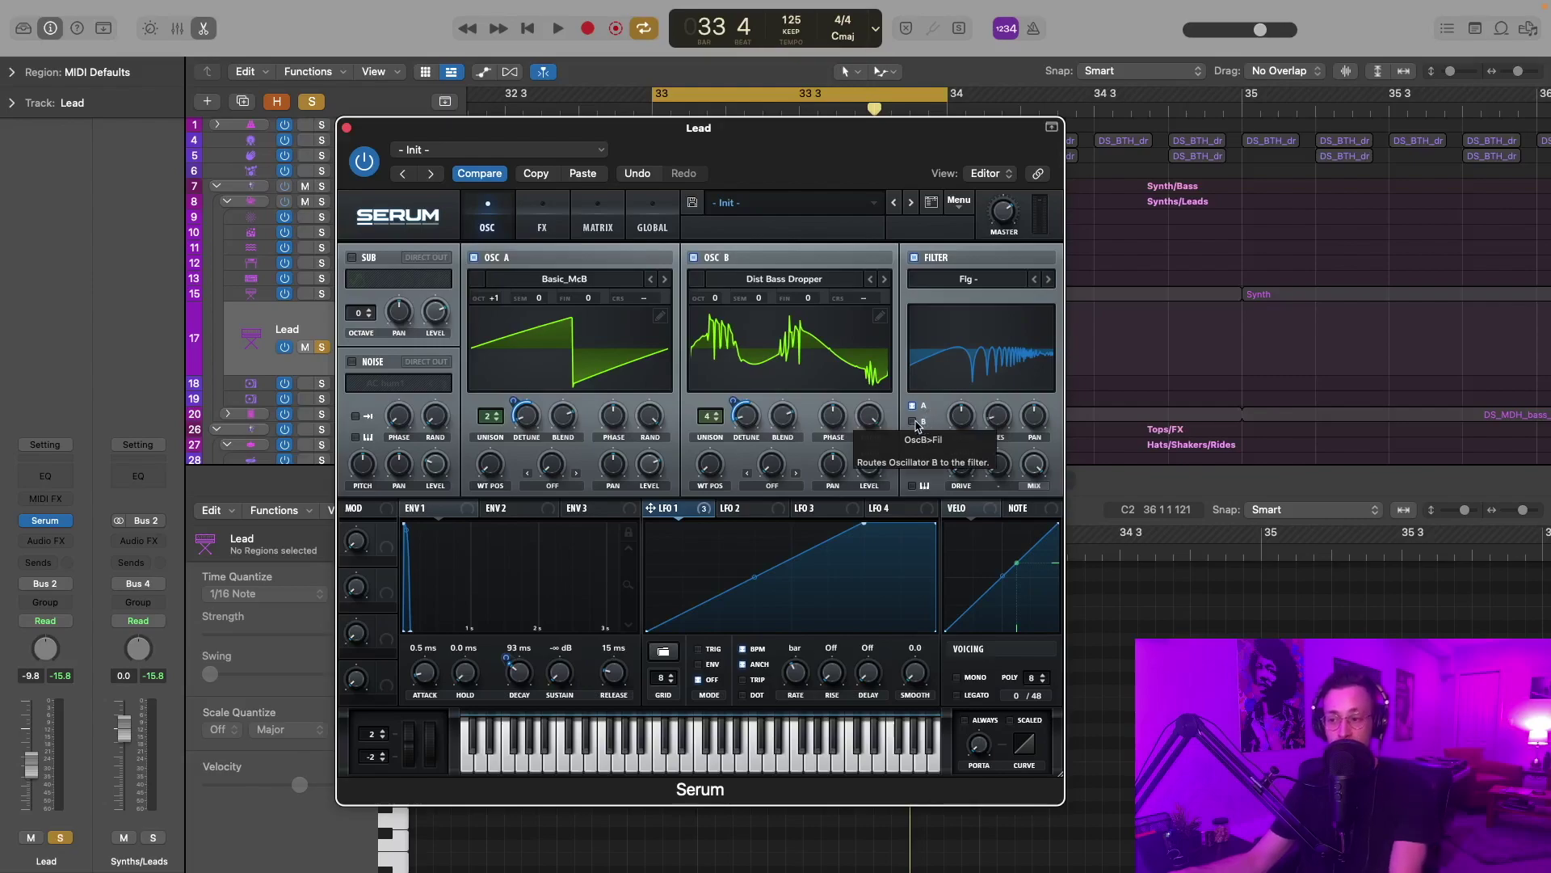
click(919, 422)
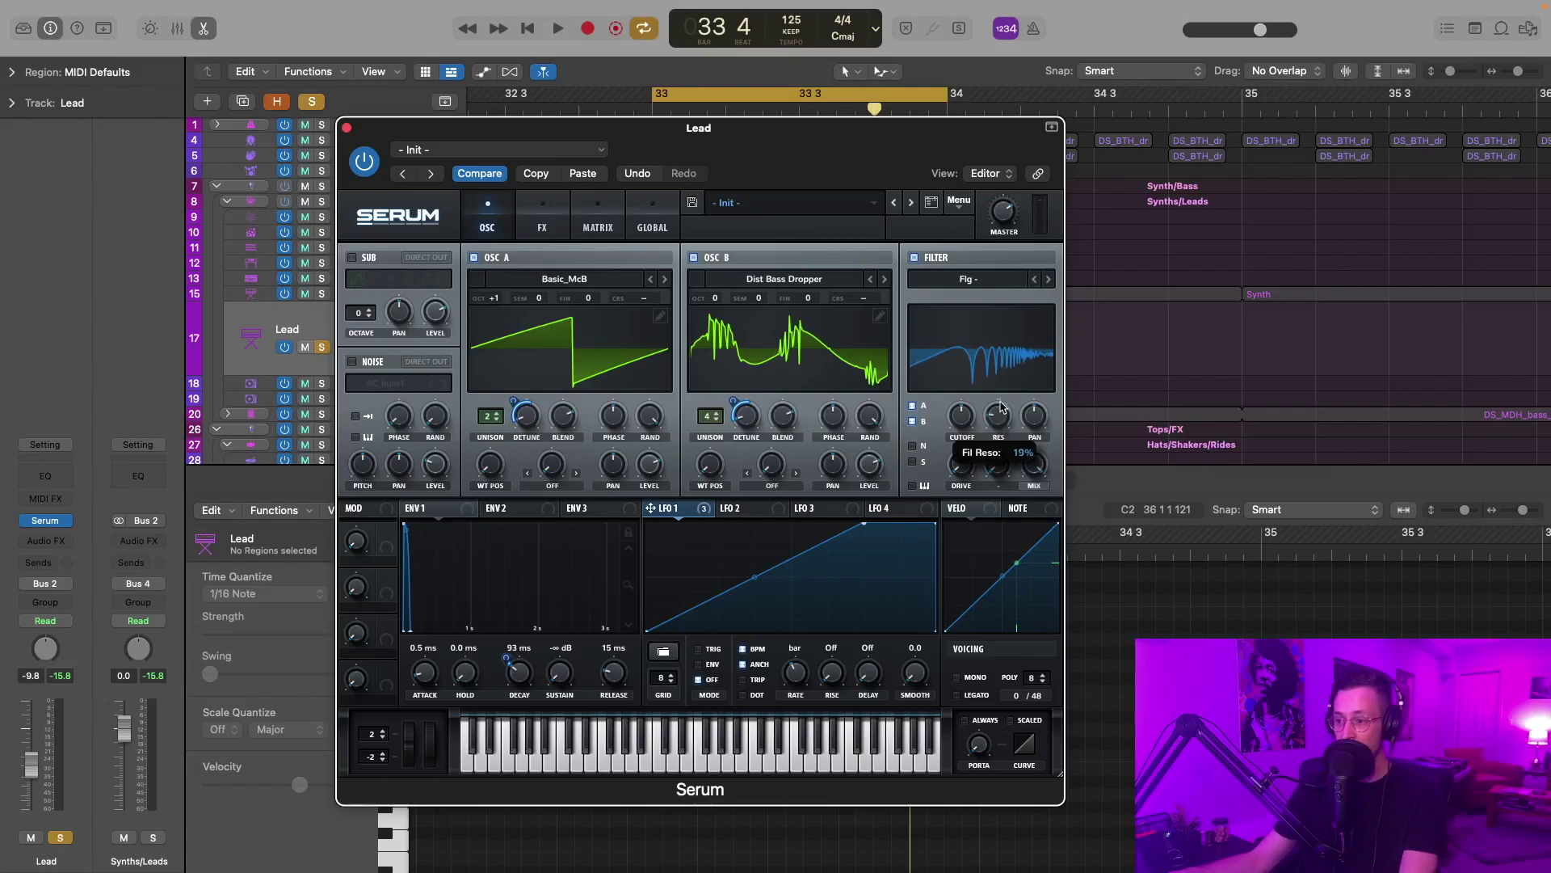
Adjust the filter's drive and cutoff, and modulate its mix with LFO 1 while auditioning the loop.
drag(962, 465, 969, 412)
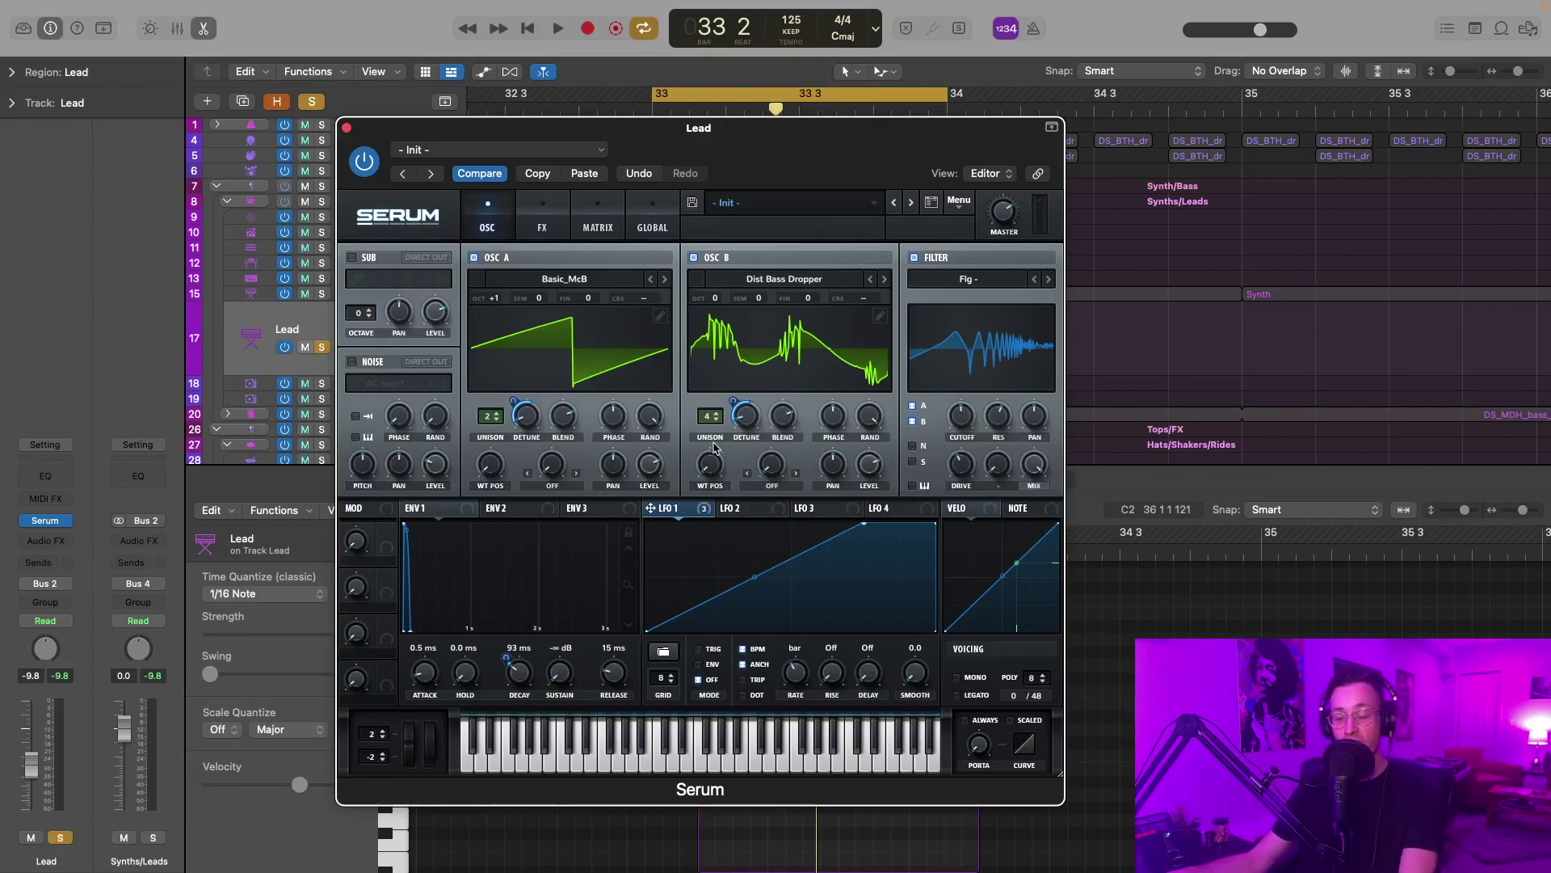
key(space)
drag(970, 421, 953, 432)
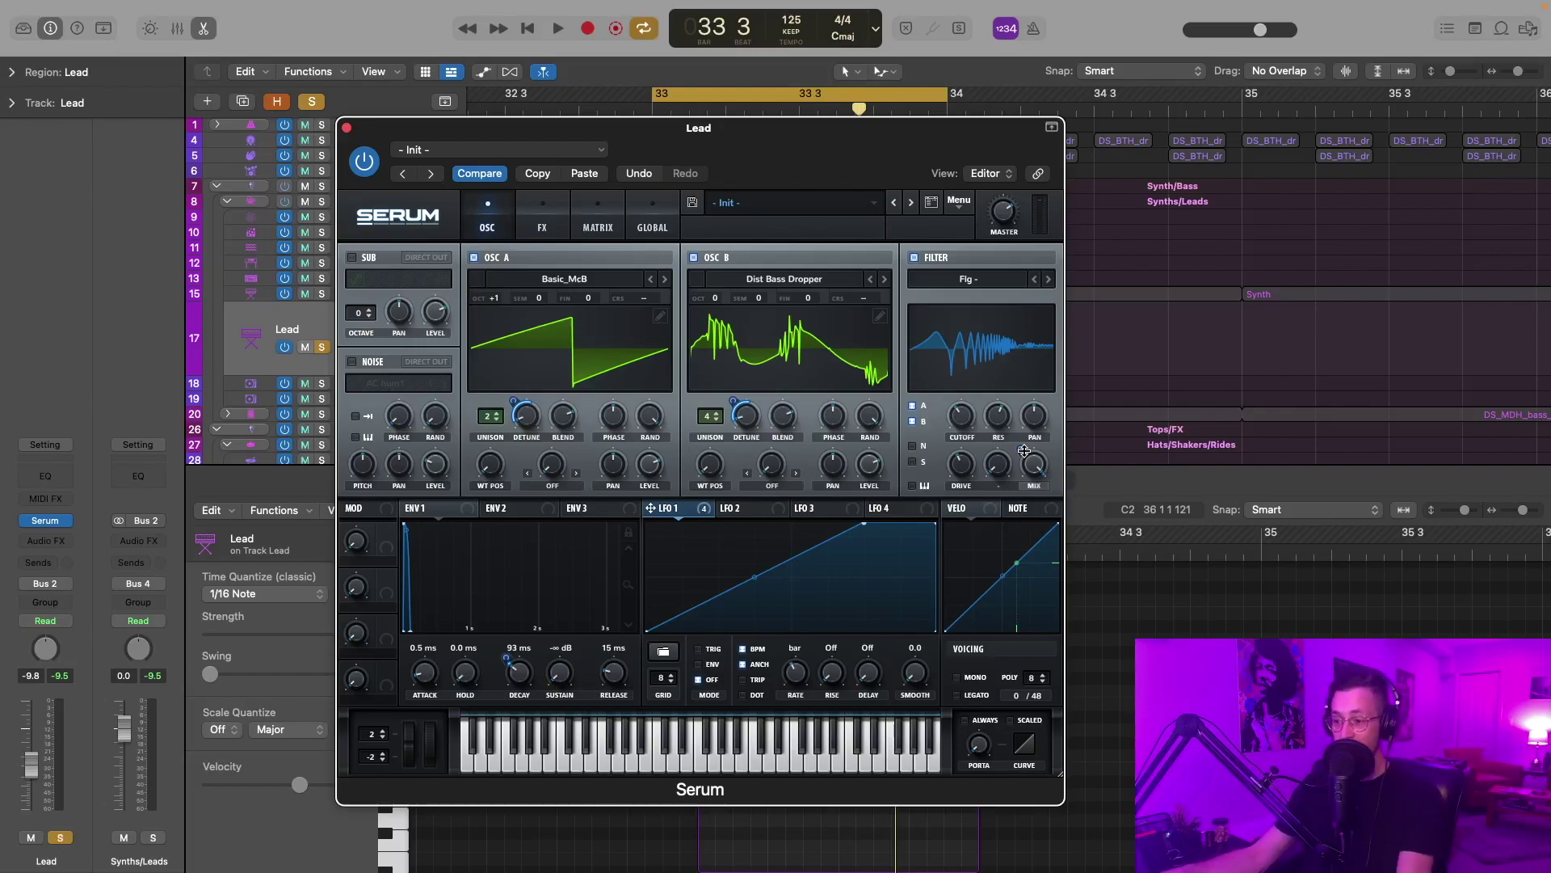
mouse_move(1025, 450)
mouse_down()
mouse_move(1022, 424)
mouse_move(1017, 445)
mouse_up()
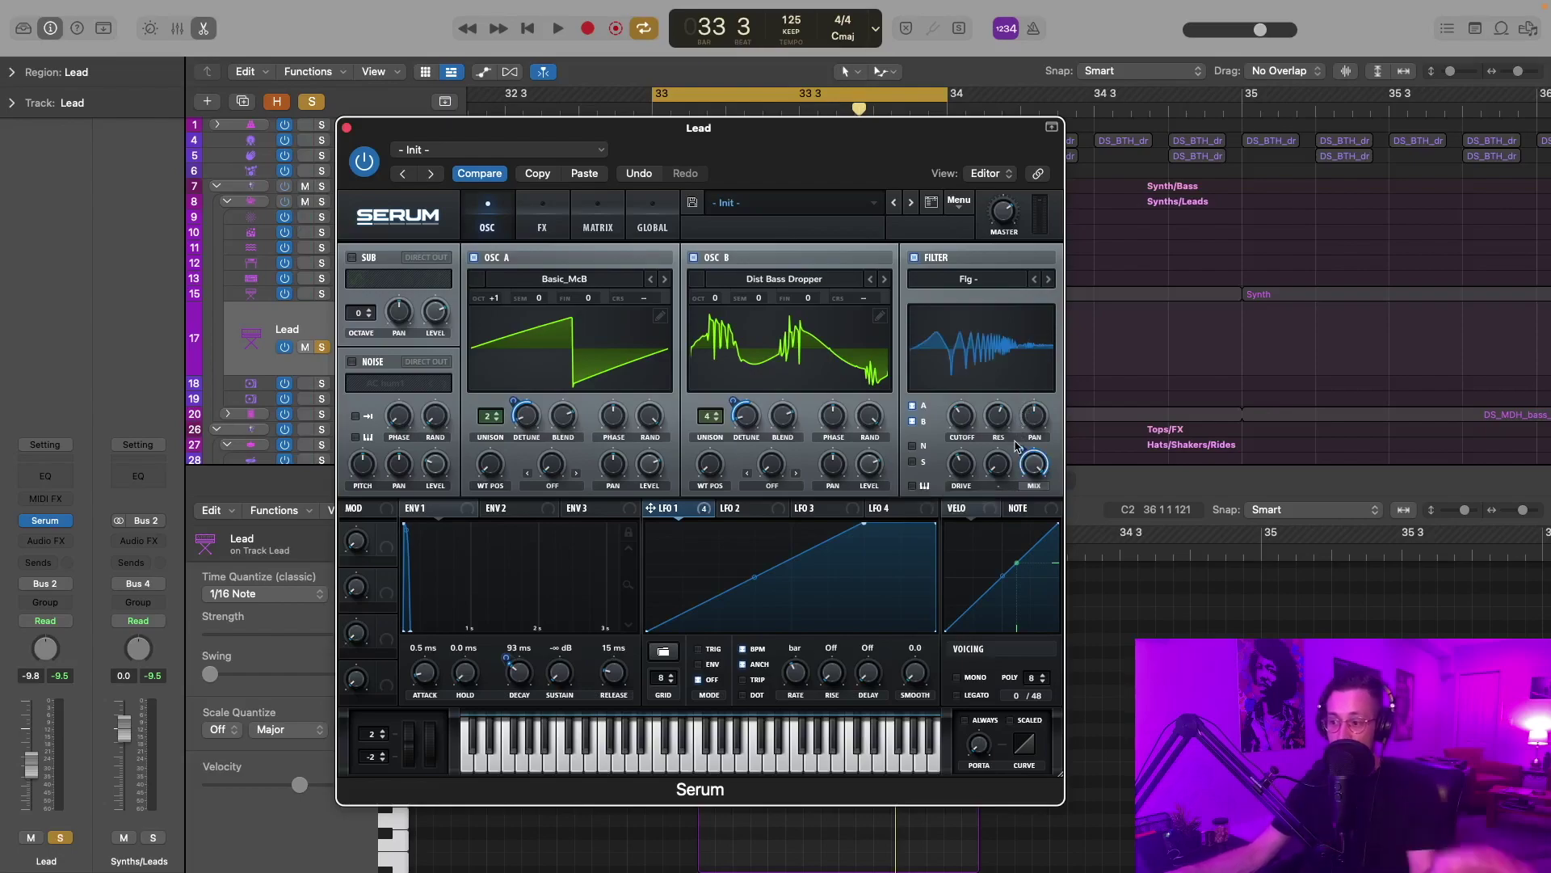
key(space)
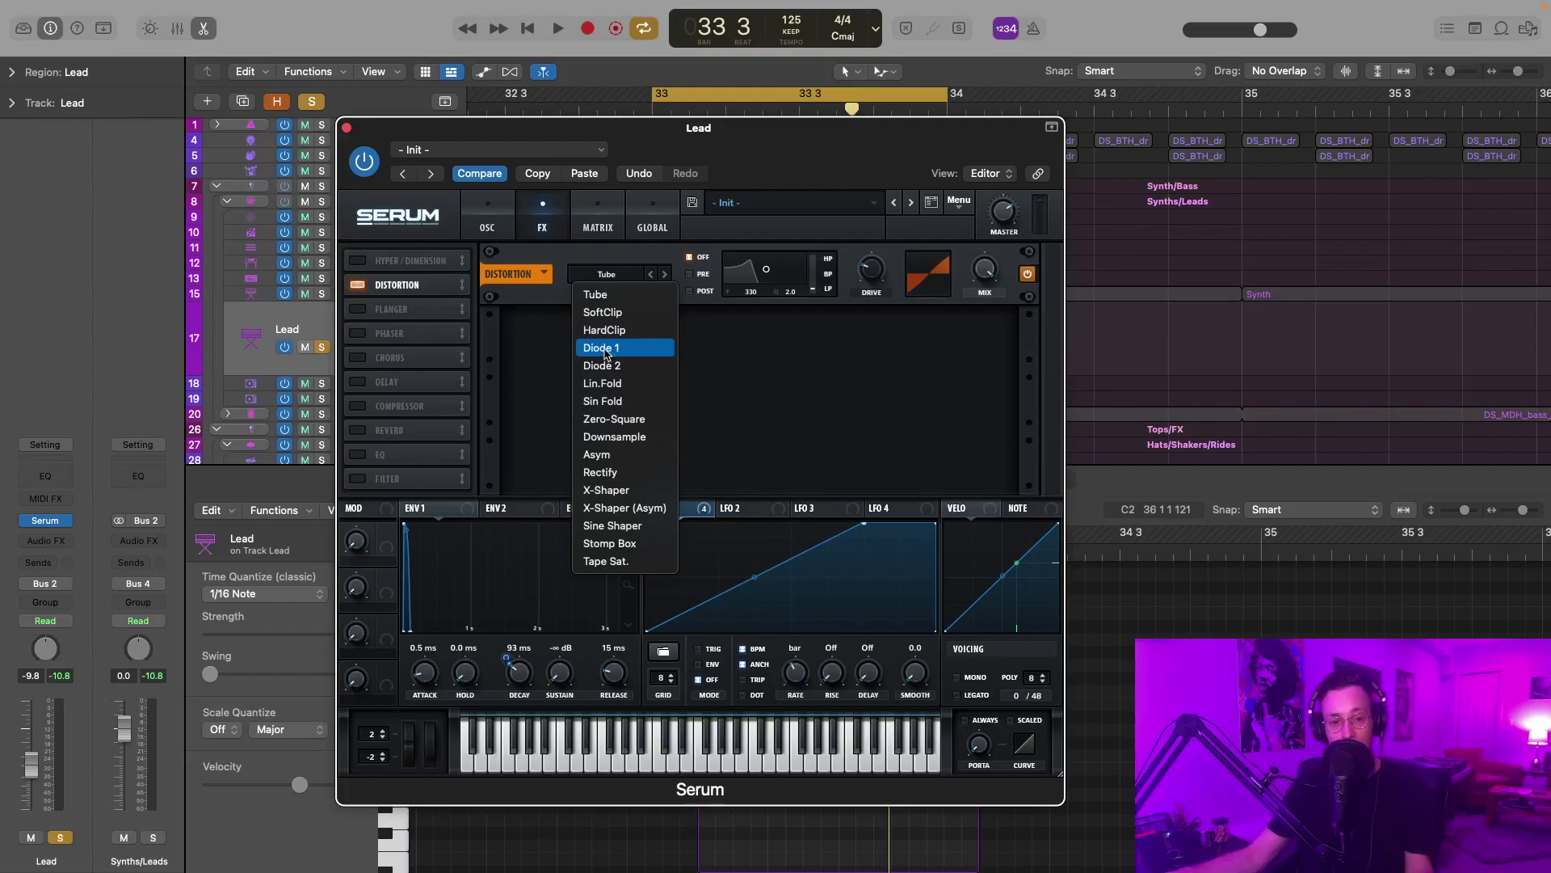
Set the distortion type to Diode 1 with the drive at about 34% and audition the loop.
click(607, 354)
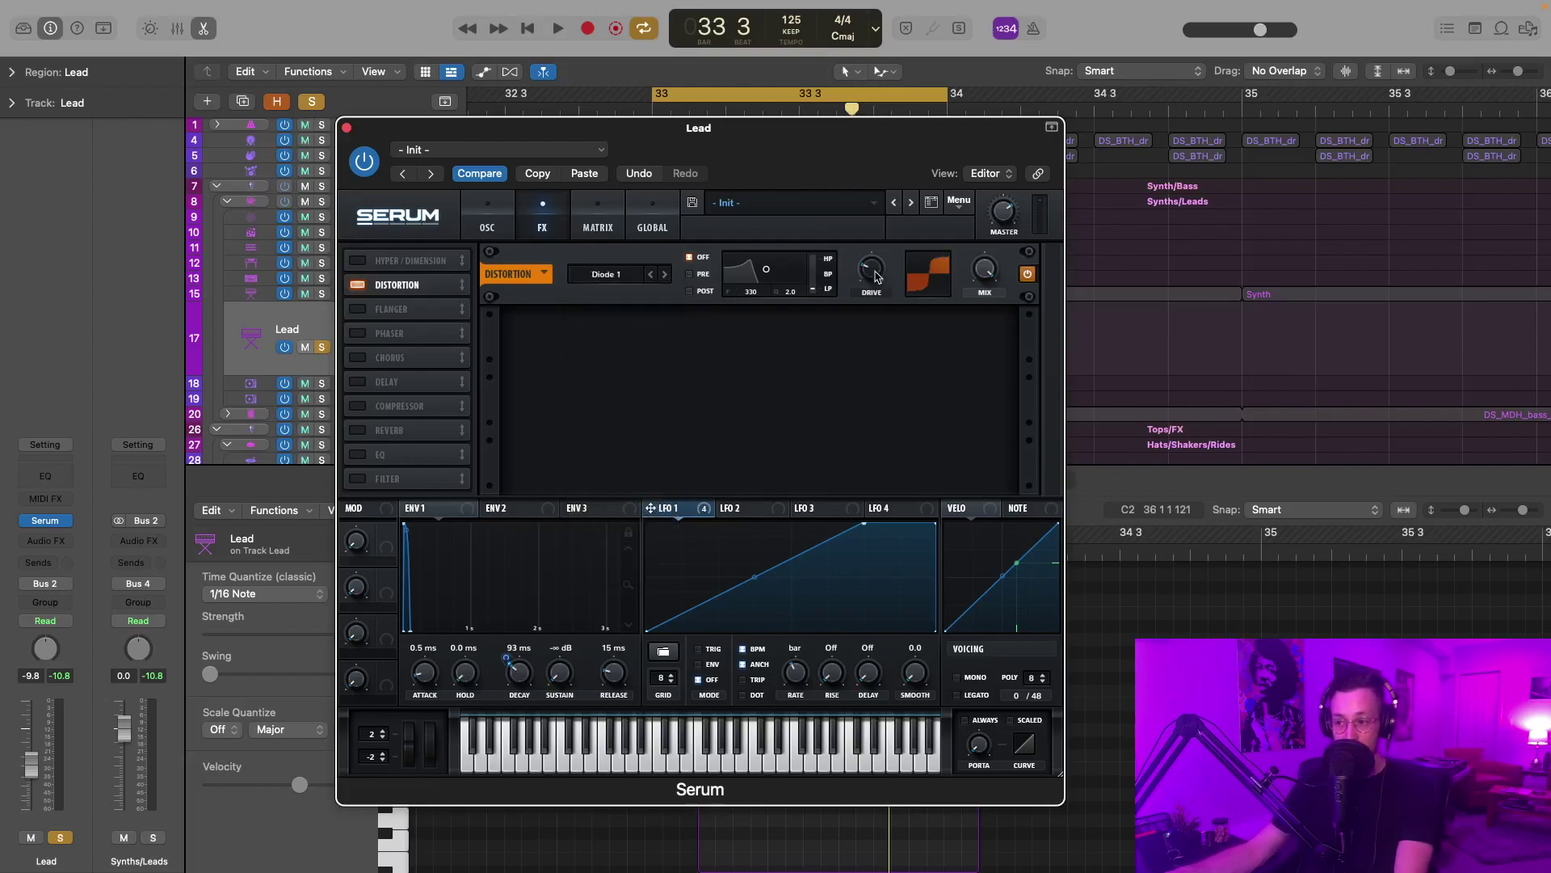
drag(871, 277, 827, 246)
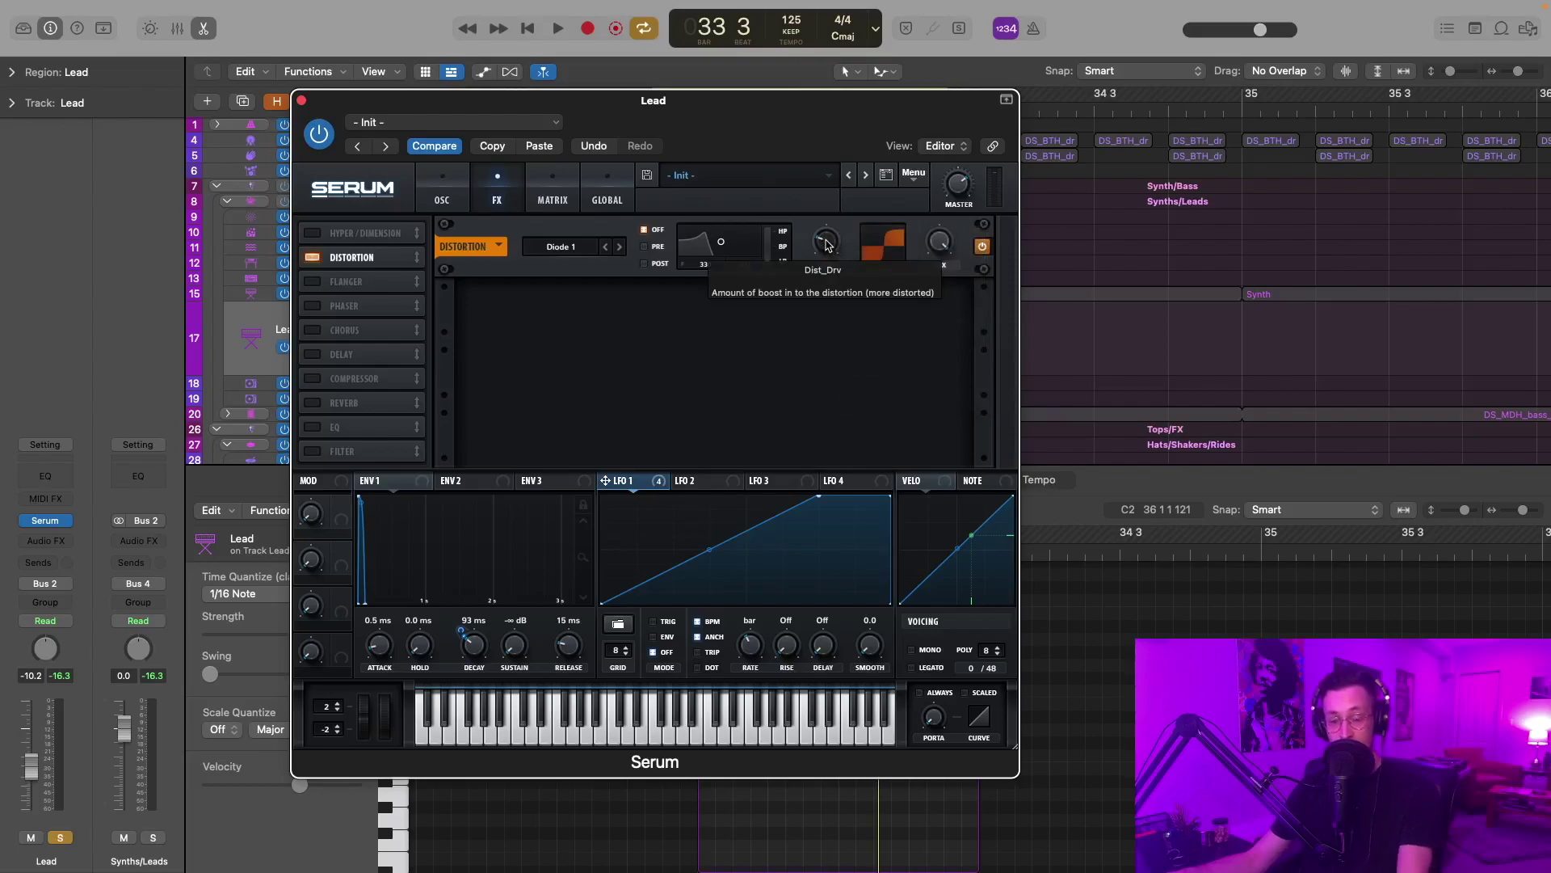
click(827, 244)
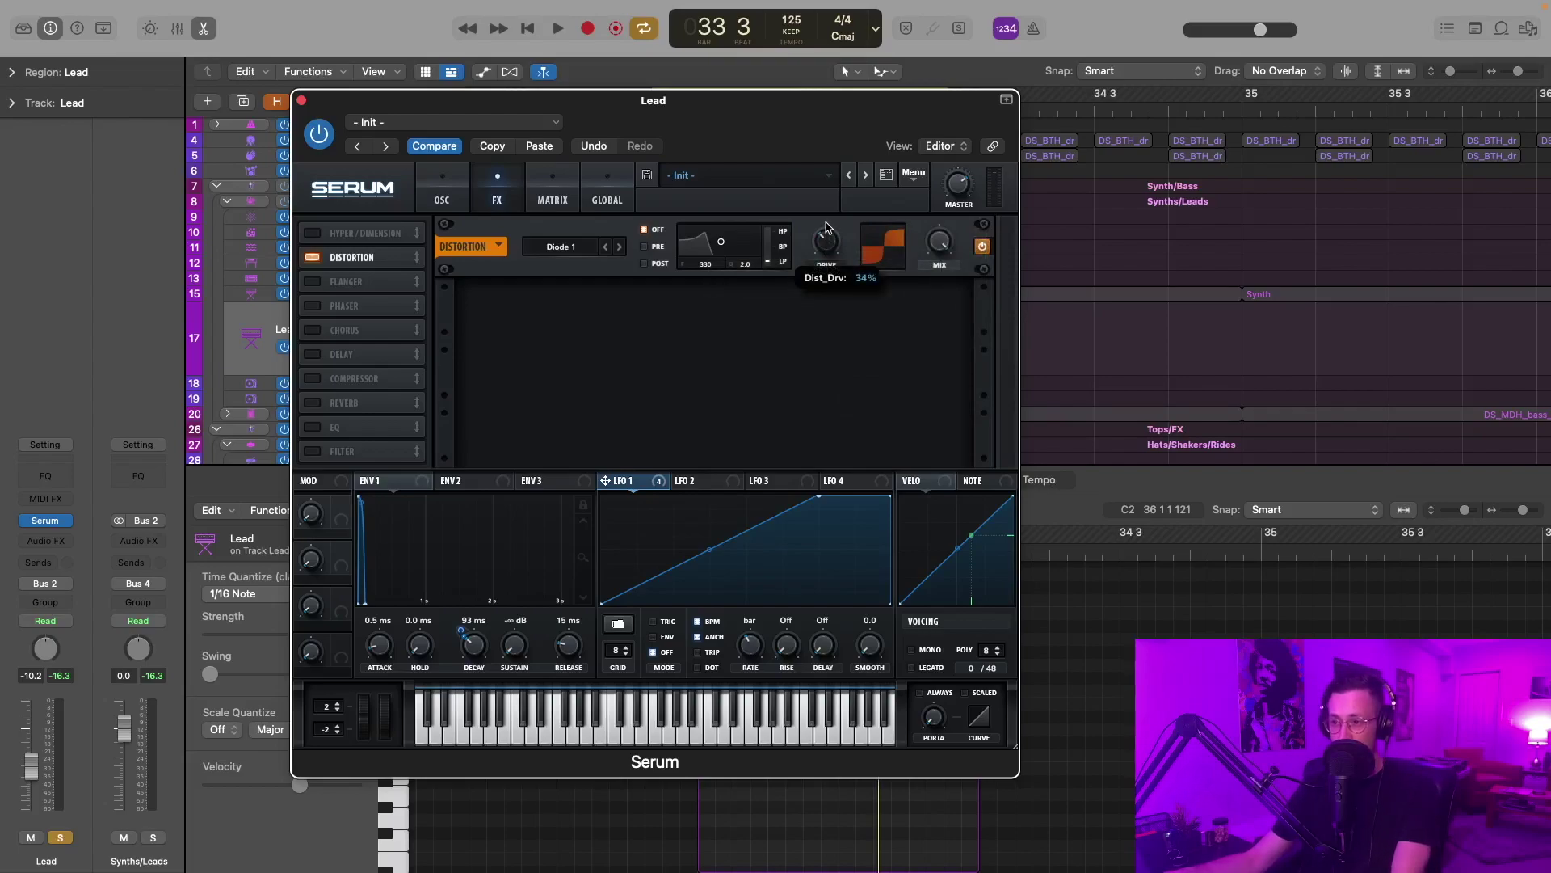
key(space)
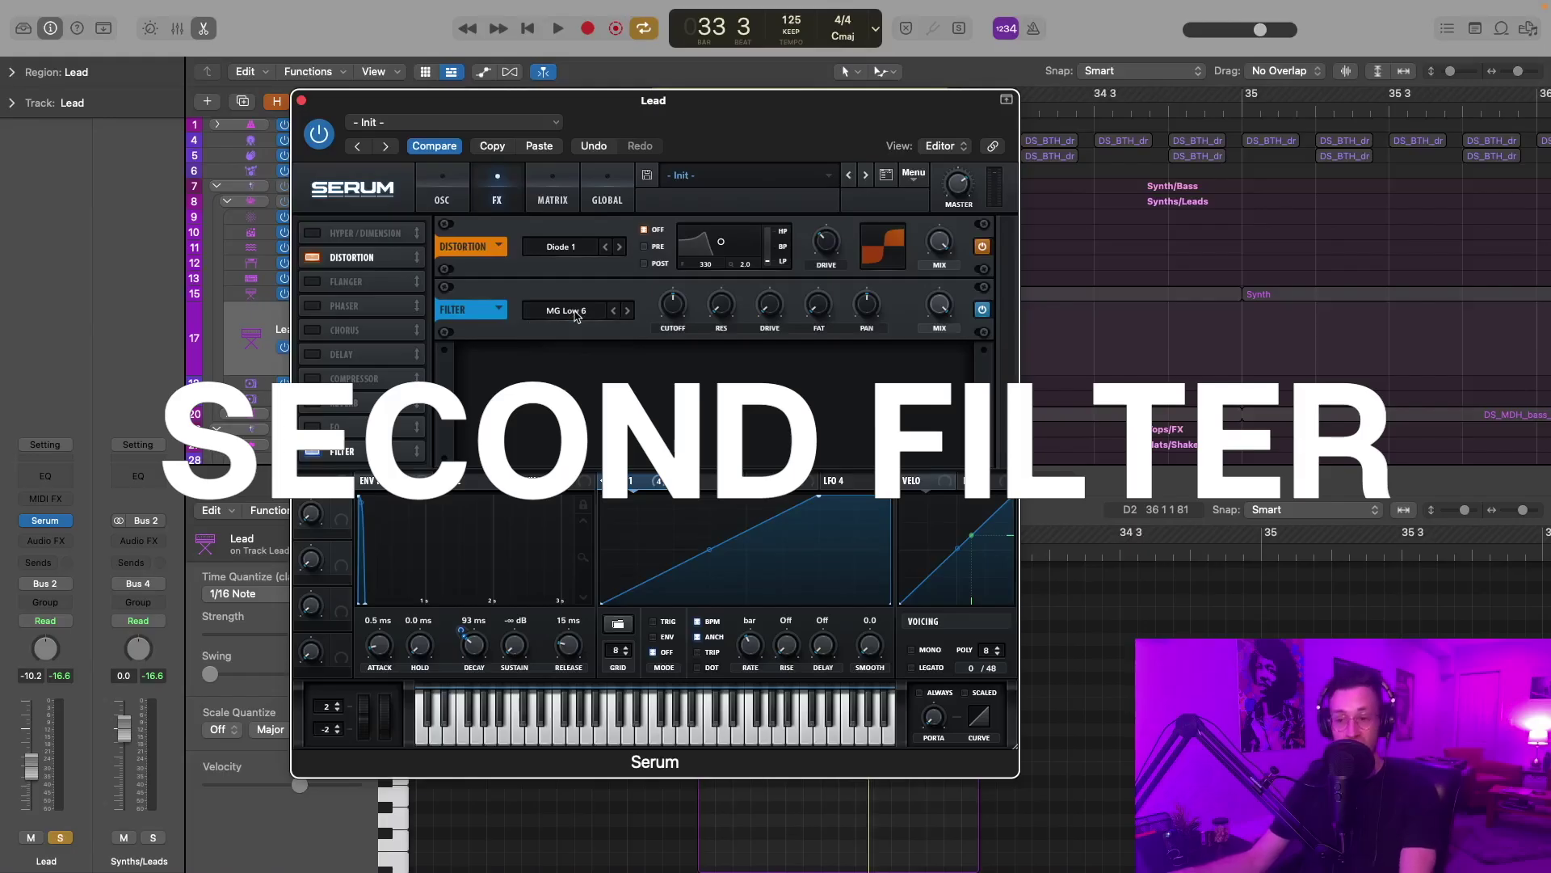
Set the FX filter type to MG Low 18 and assign LFO 1 to its cutoff.
click(575, 311)
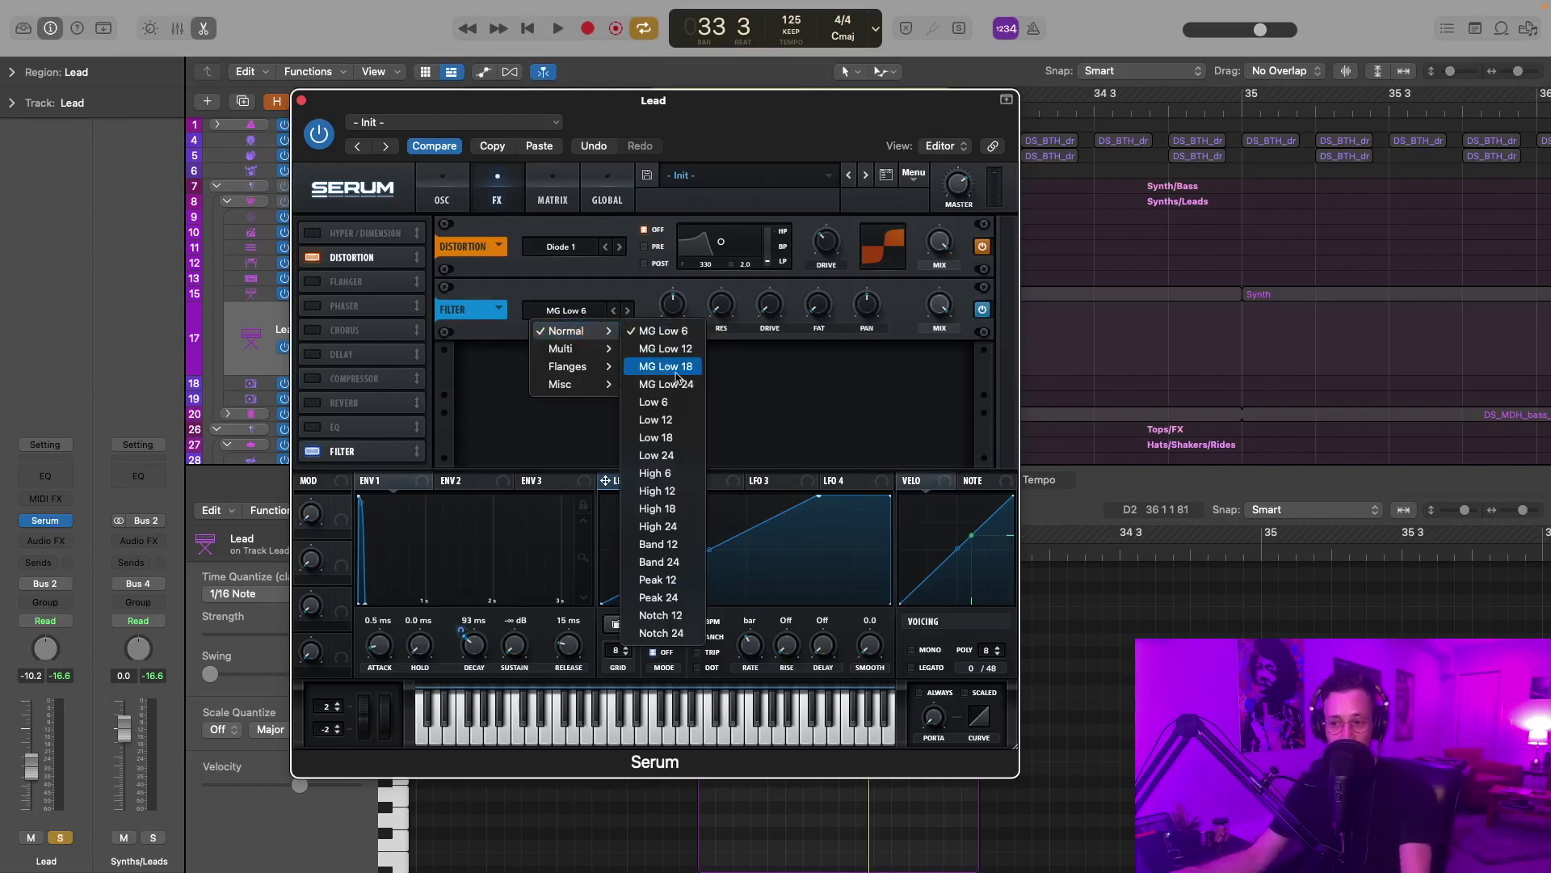
click(673, 367)
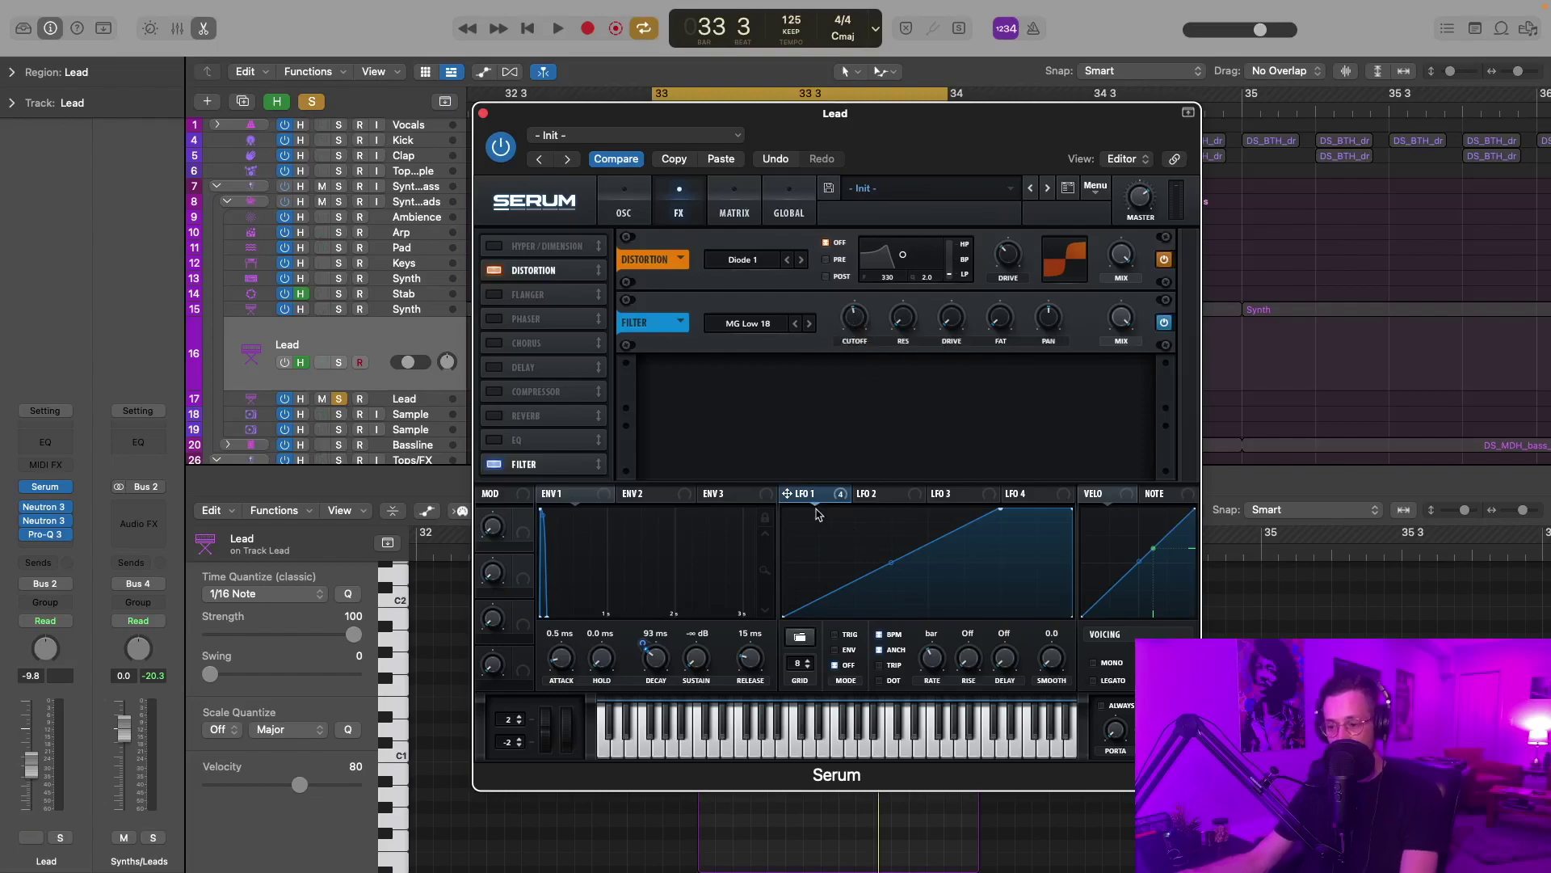
drag(817, 475, 847, 302)
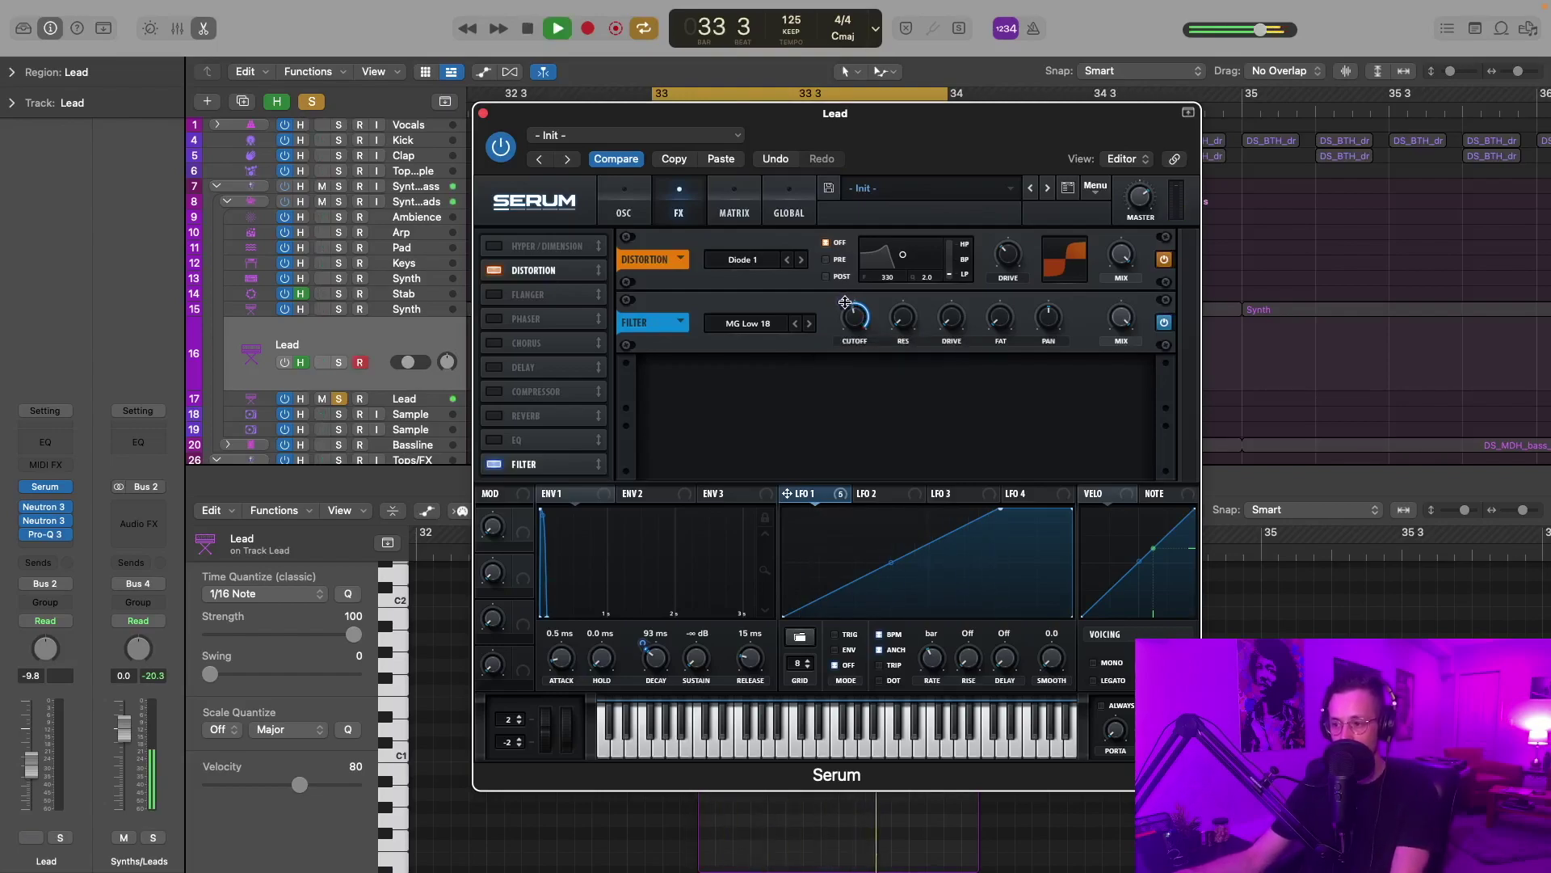
Set the FX filter's drive to about 20% and audition the loop.
key(space)
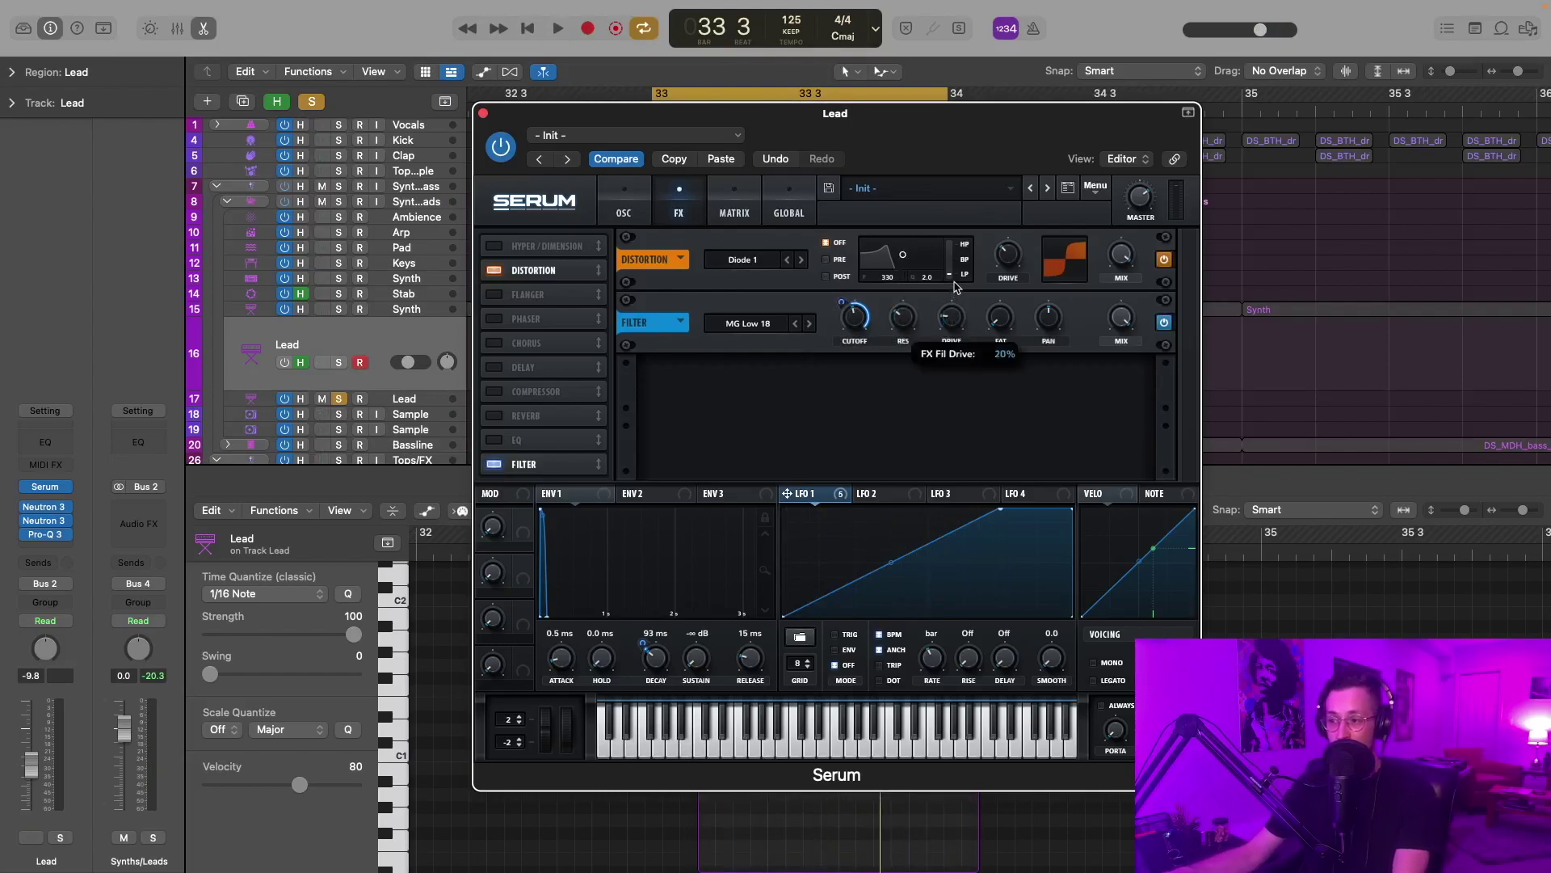
key(space)
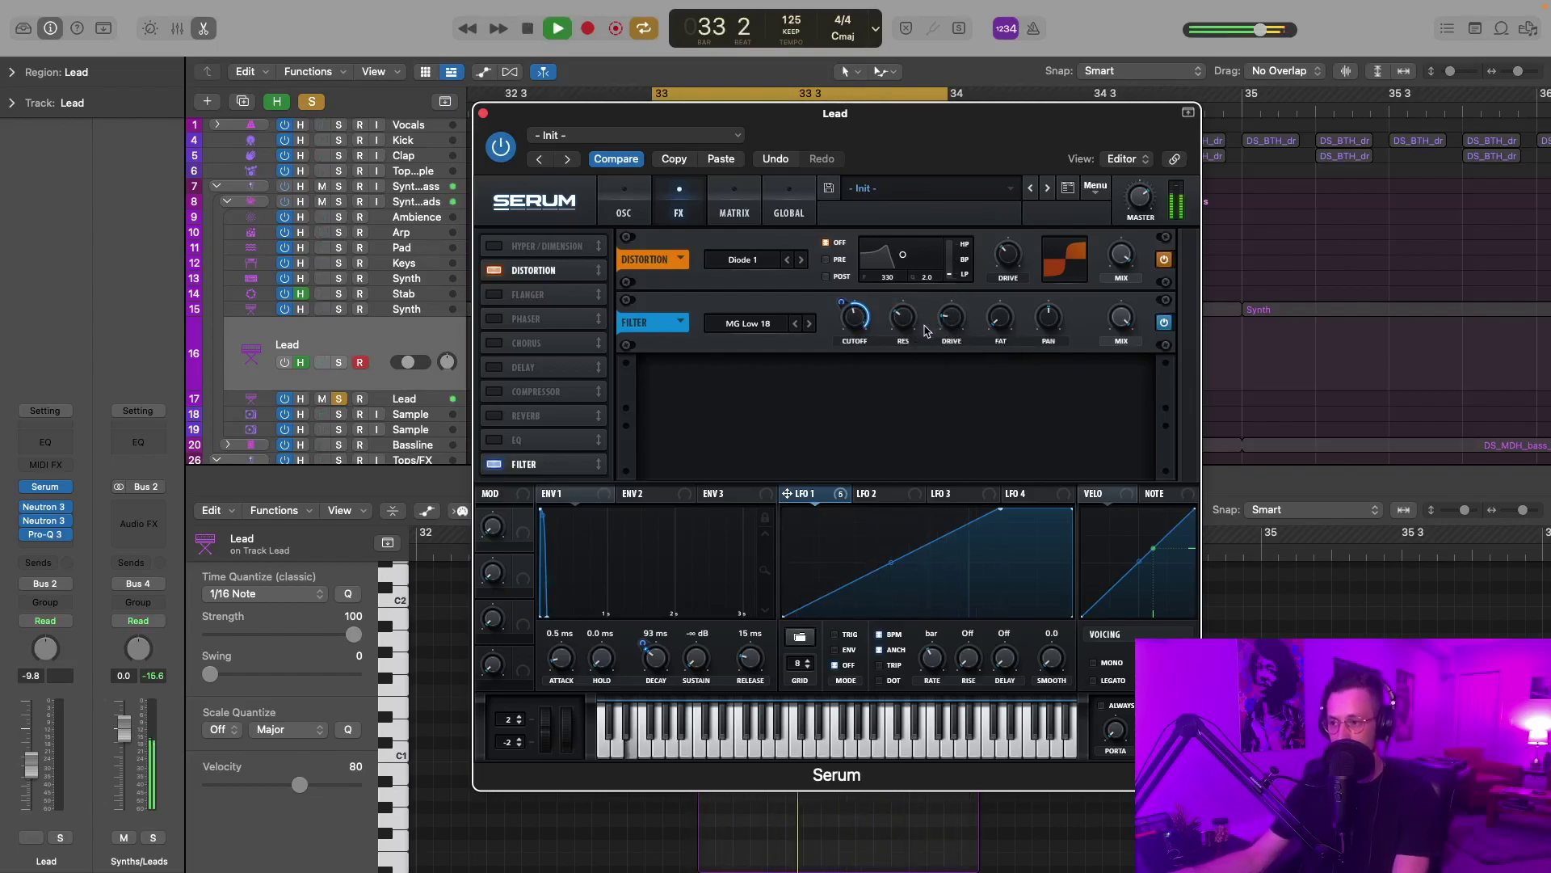
key(space)
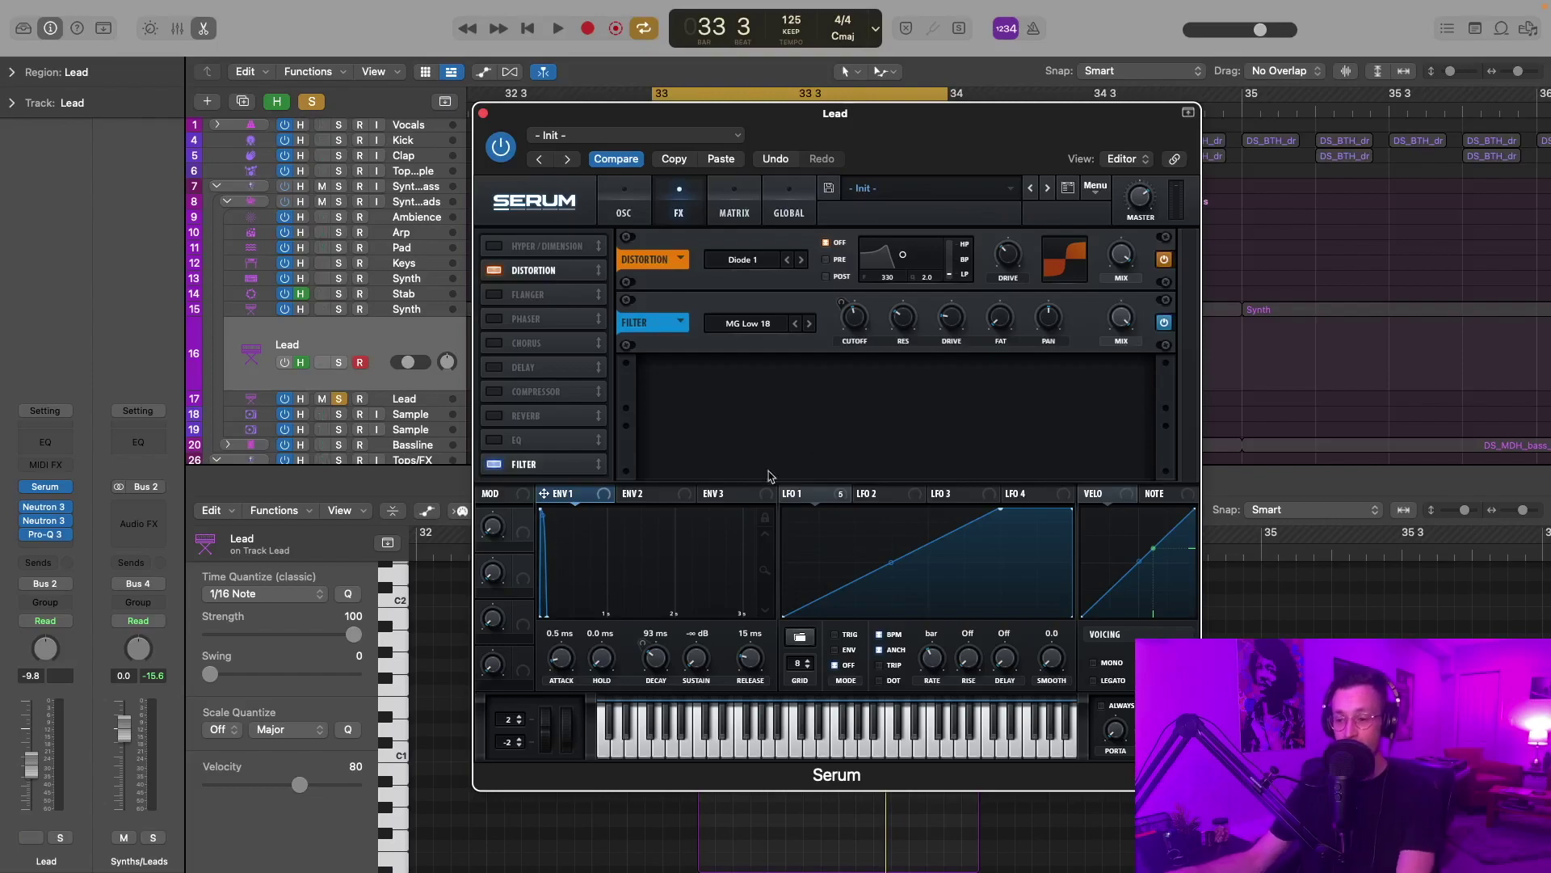
Shape Env 2 as a short pluck with 0% sustain and a decay of about 156 ms.
click(646, 494)
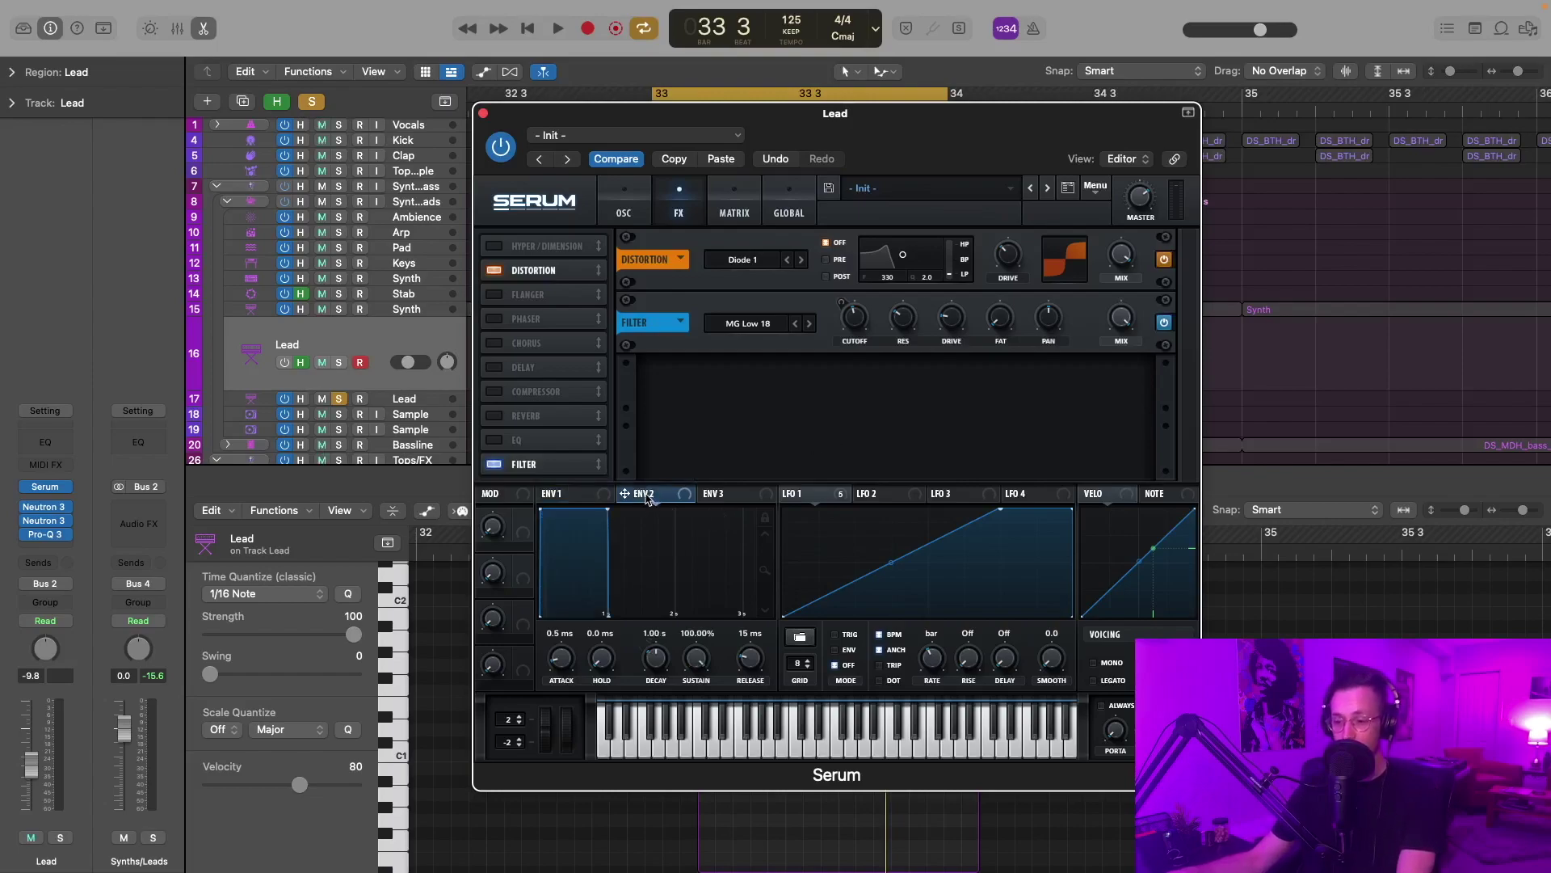
drag(700, 659, 651, 804)
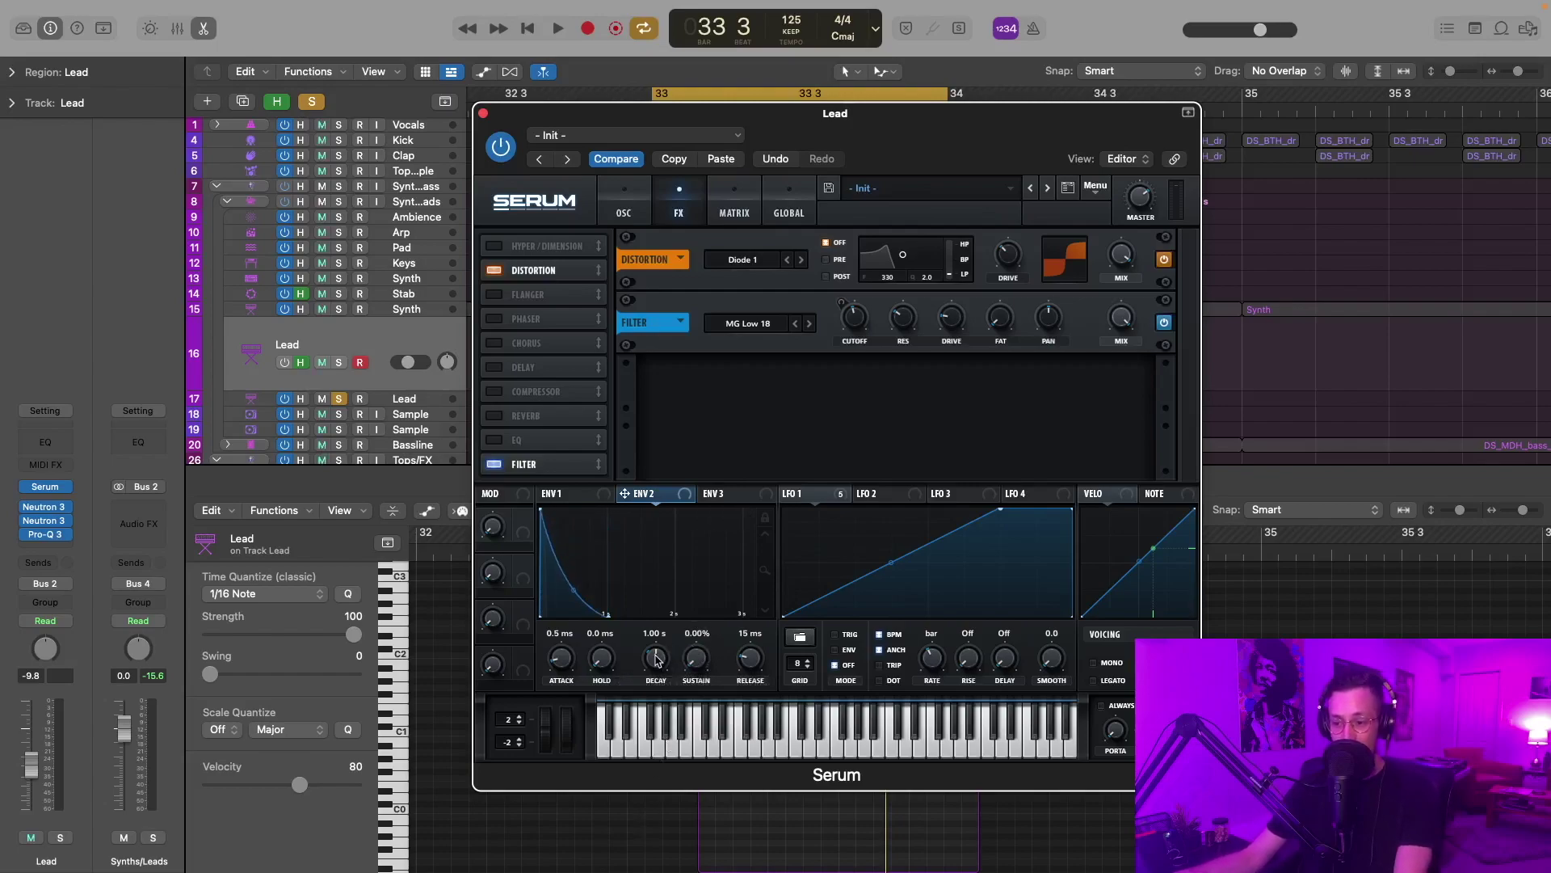
drag(654, 665, 645, 677)
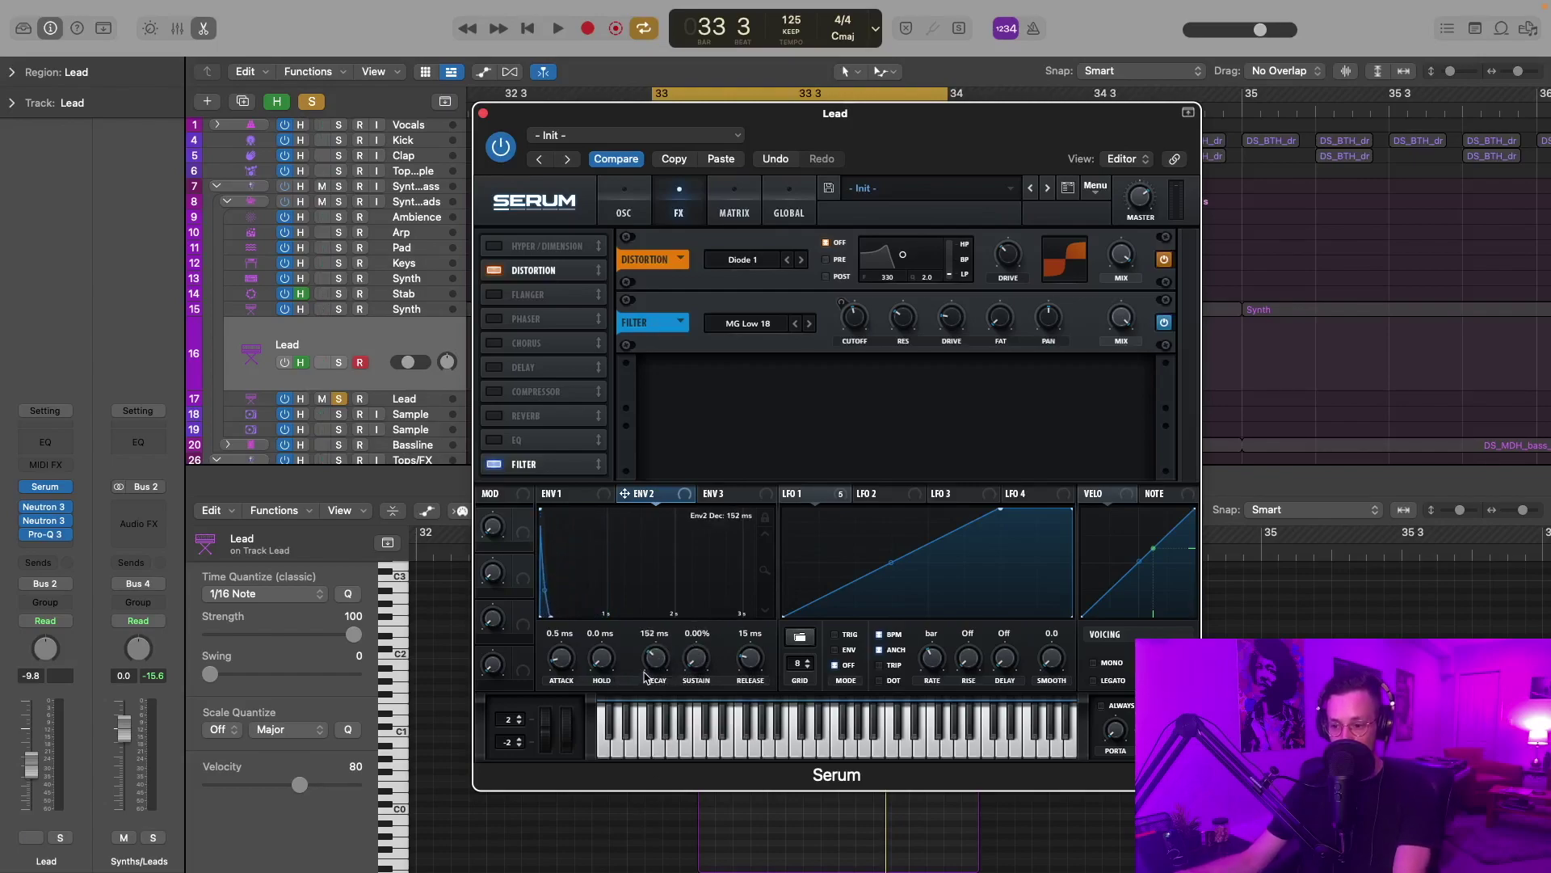
Assign Env 2 to the FX filter's cutoff with an amount of about 16 and audition the loop.
drag(624, 493, 853, 317)
mouse_move(840, 300)
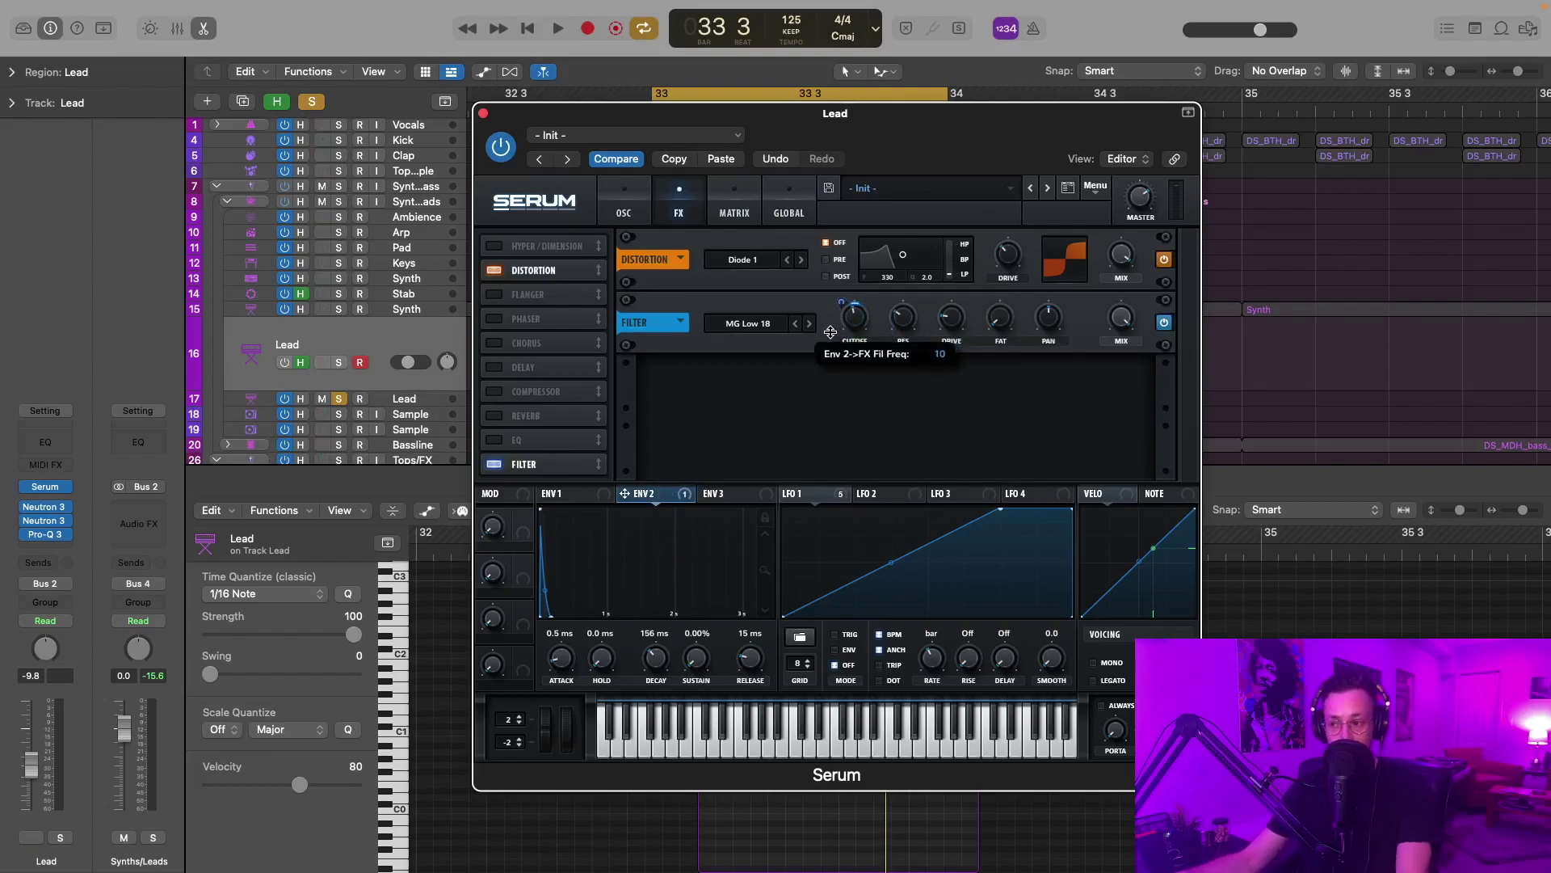
key(space)
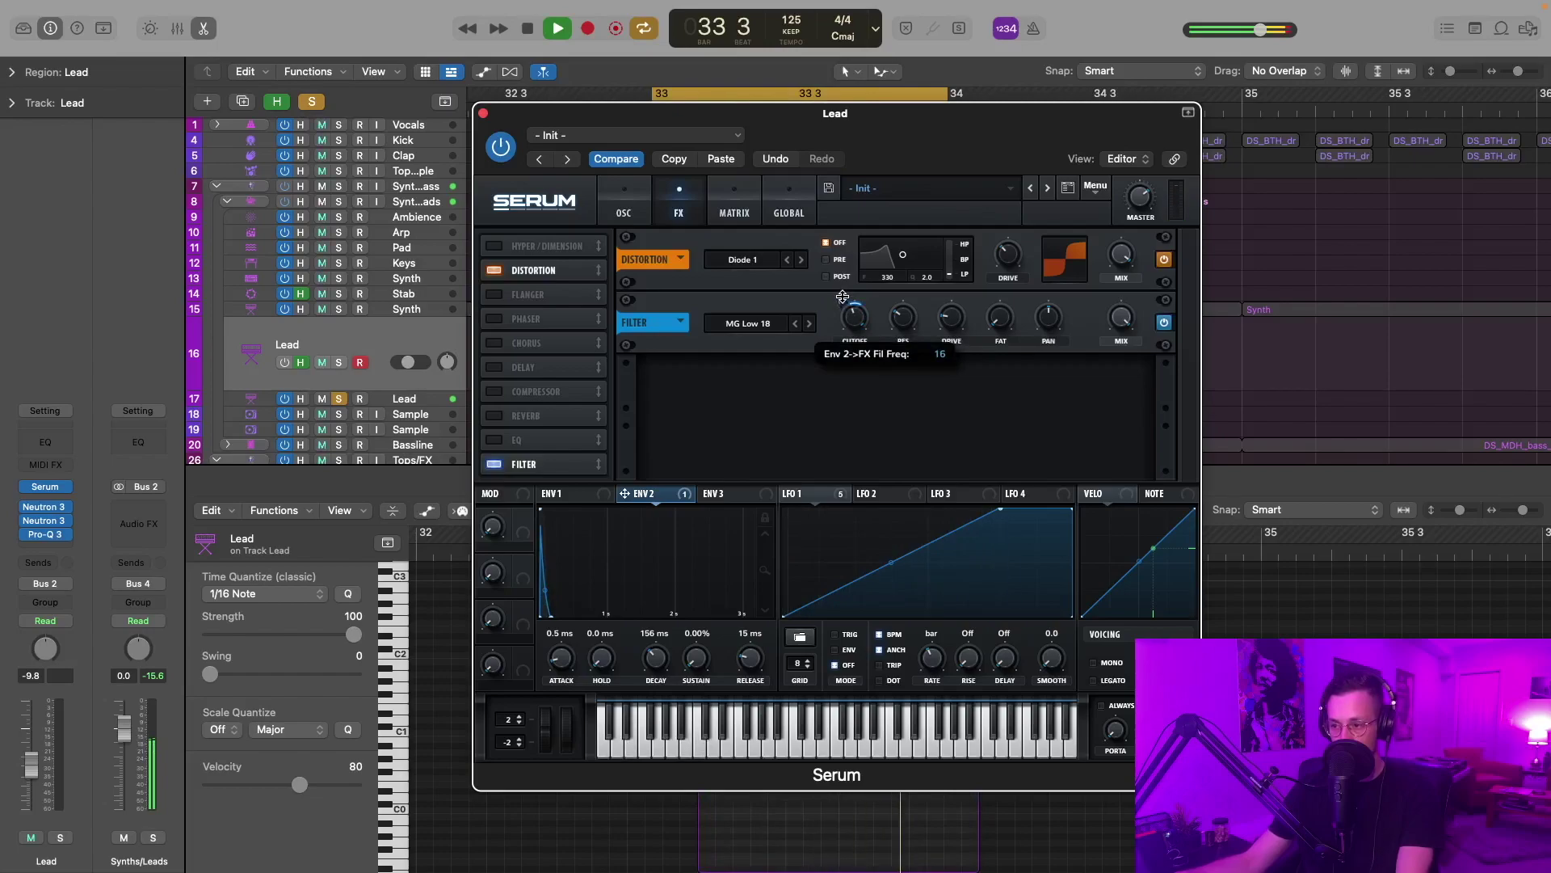
key(space)
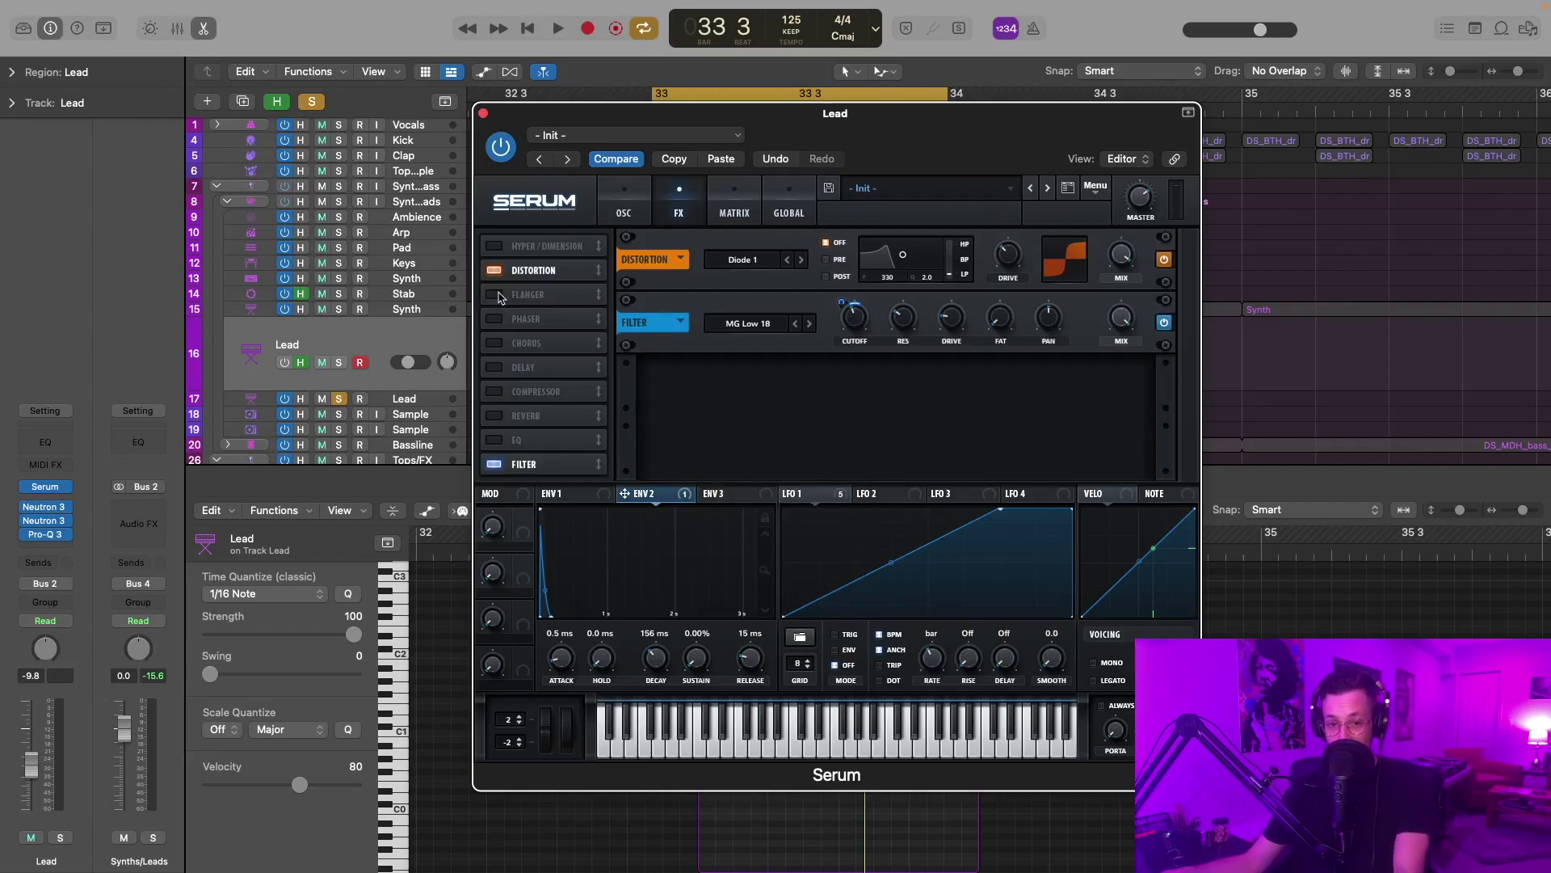
Enable the flanger and chorus effects and adjust the flanger's mix.
click(494, 295)
mouse_move(1118, 326)
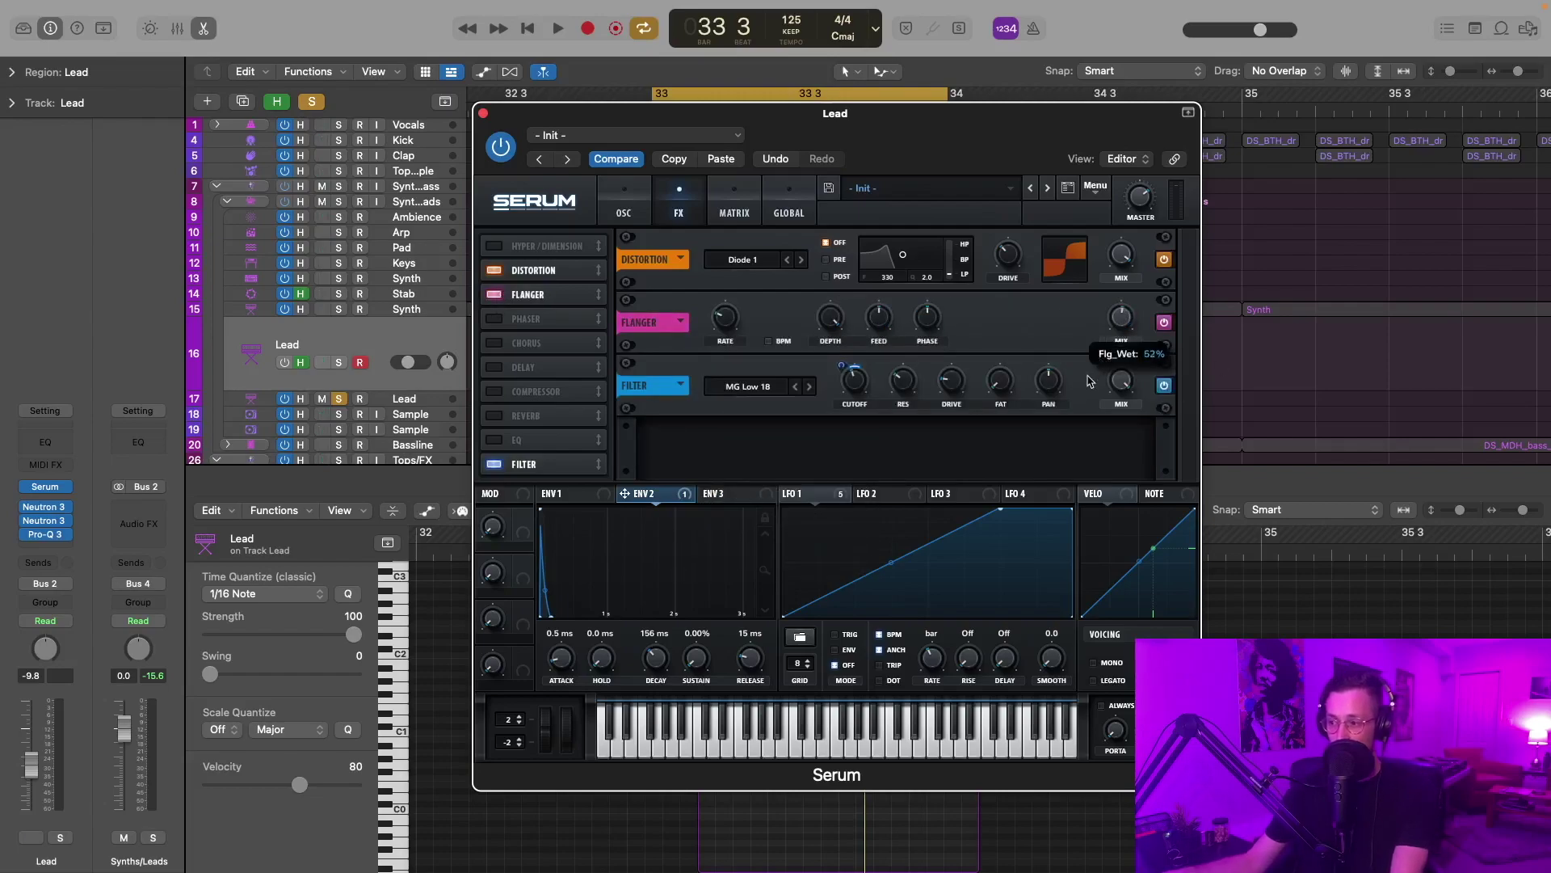
click(497, 342)
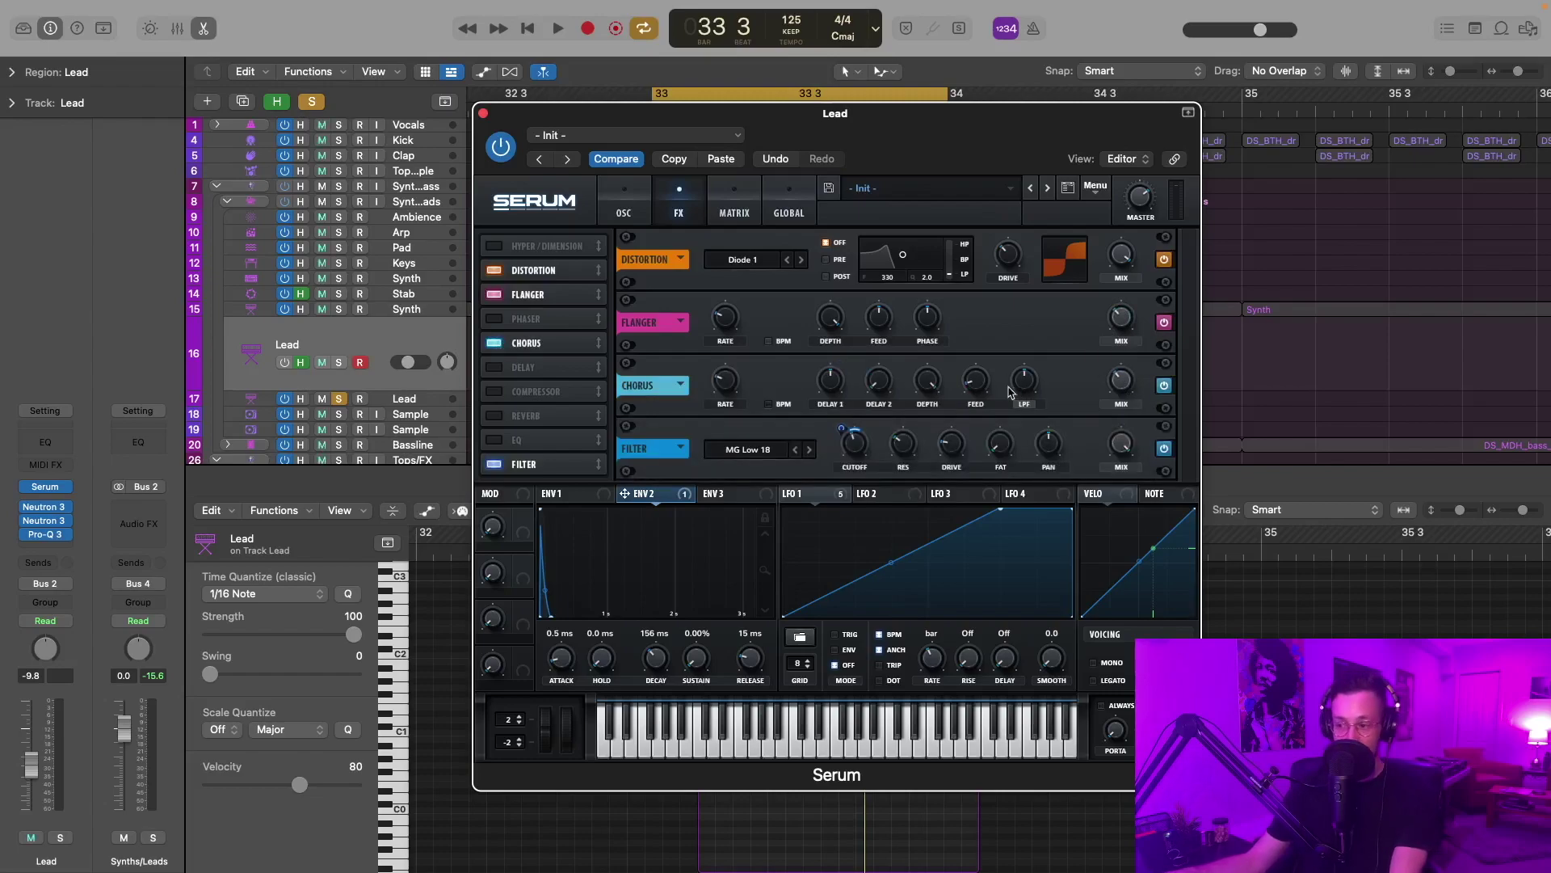
mouse_move(1031, 371)
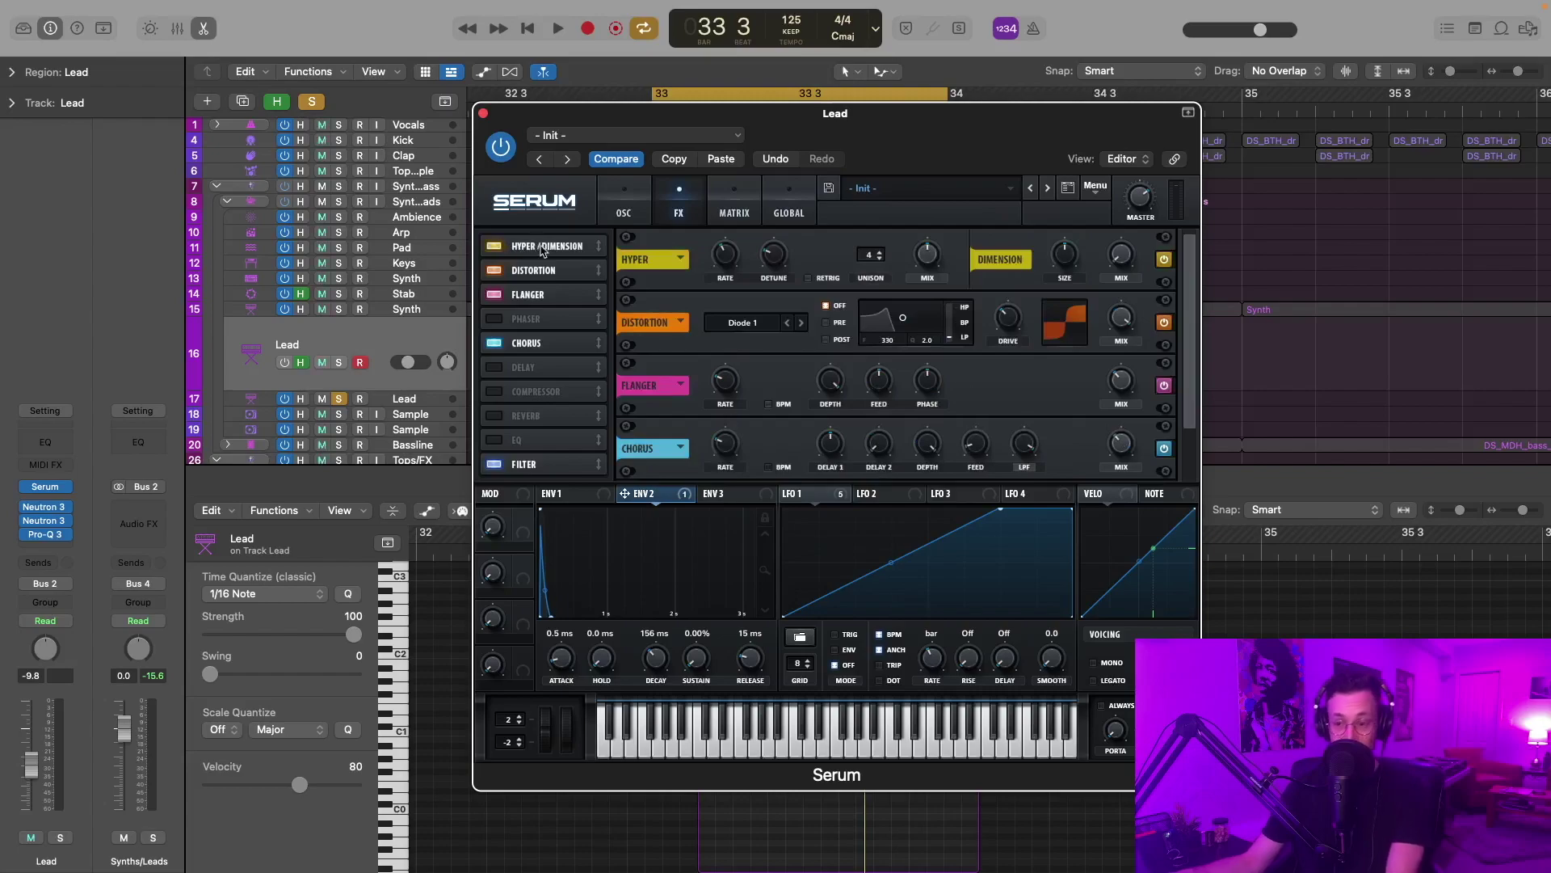
Move Hyper/Dimension below the compressor slot in the effects chain and enable the compressor.
drag(543, 250, 531, 391)
scroll(947, 399, down, 2)
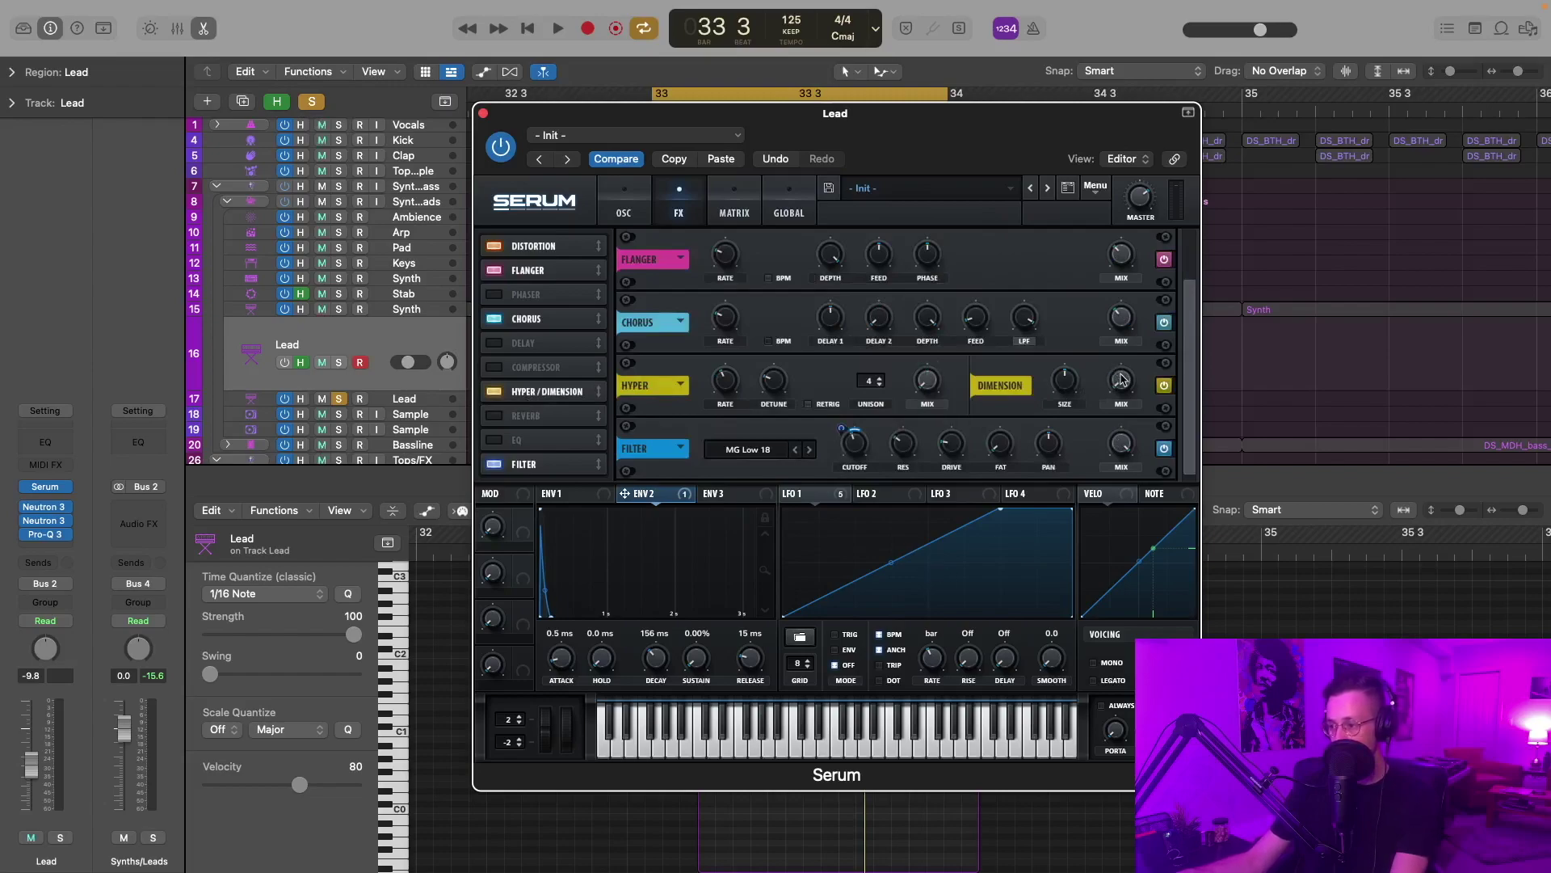
click(492, 370)
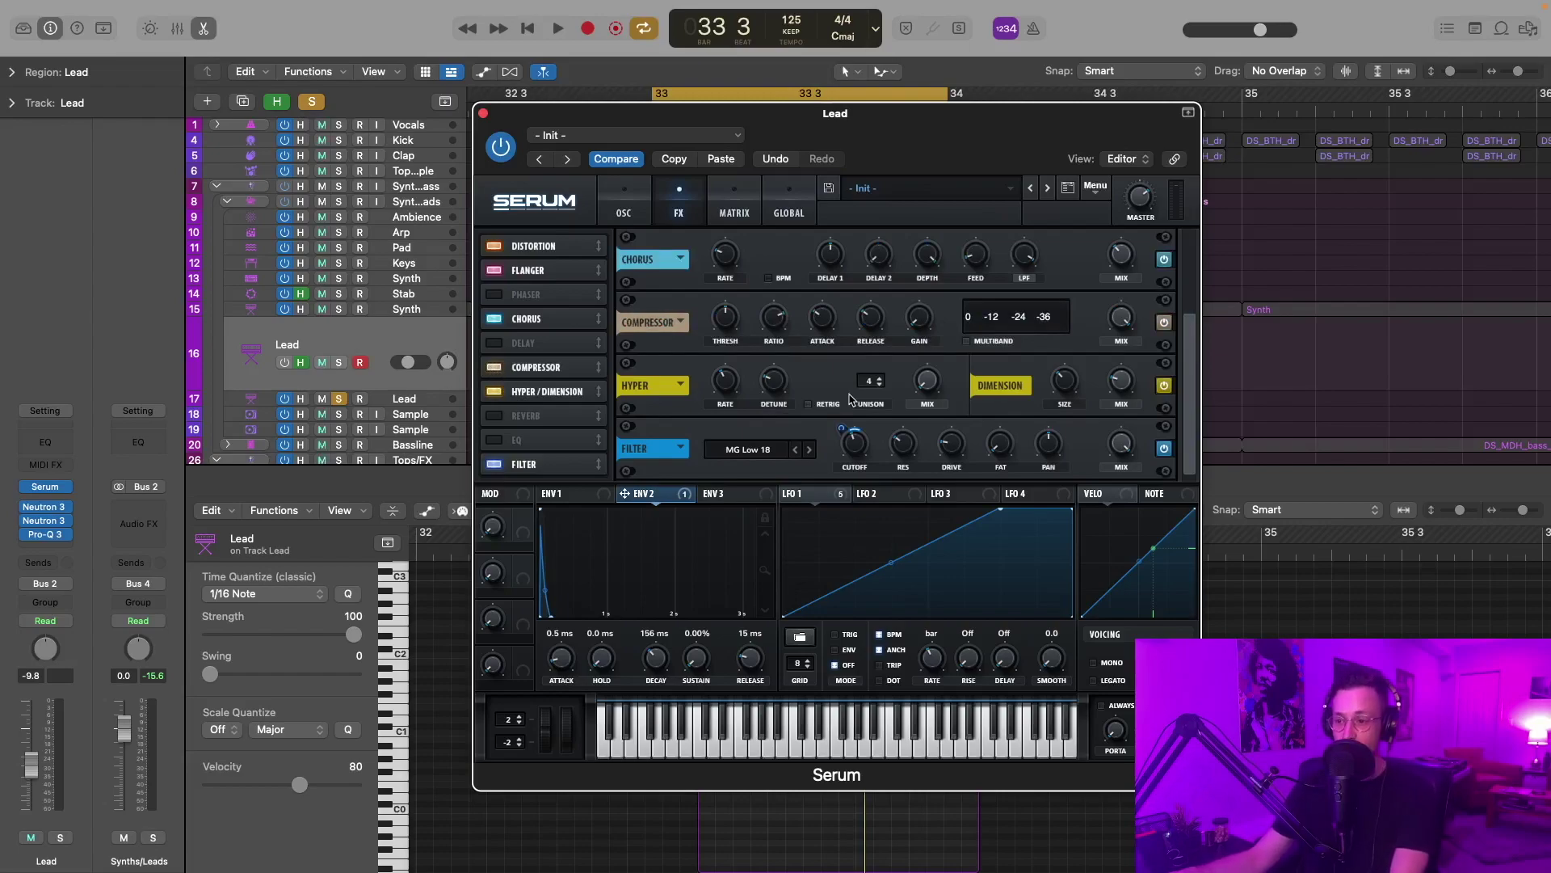
Set the compressor's threshold to about -20.6 dB and adjust its makeup gain while auditioning the loop.
click(727, 326)
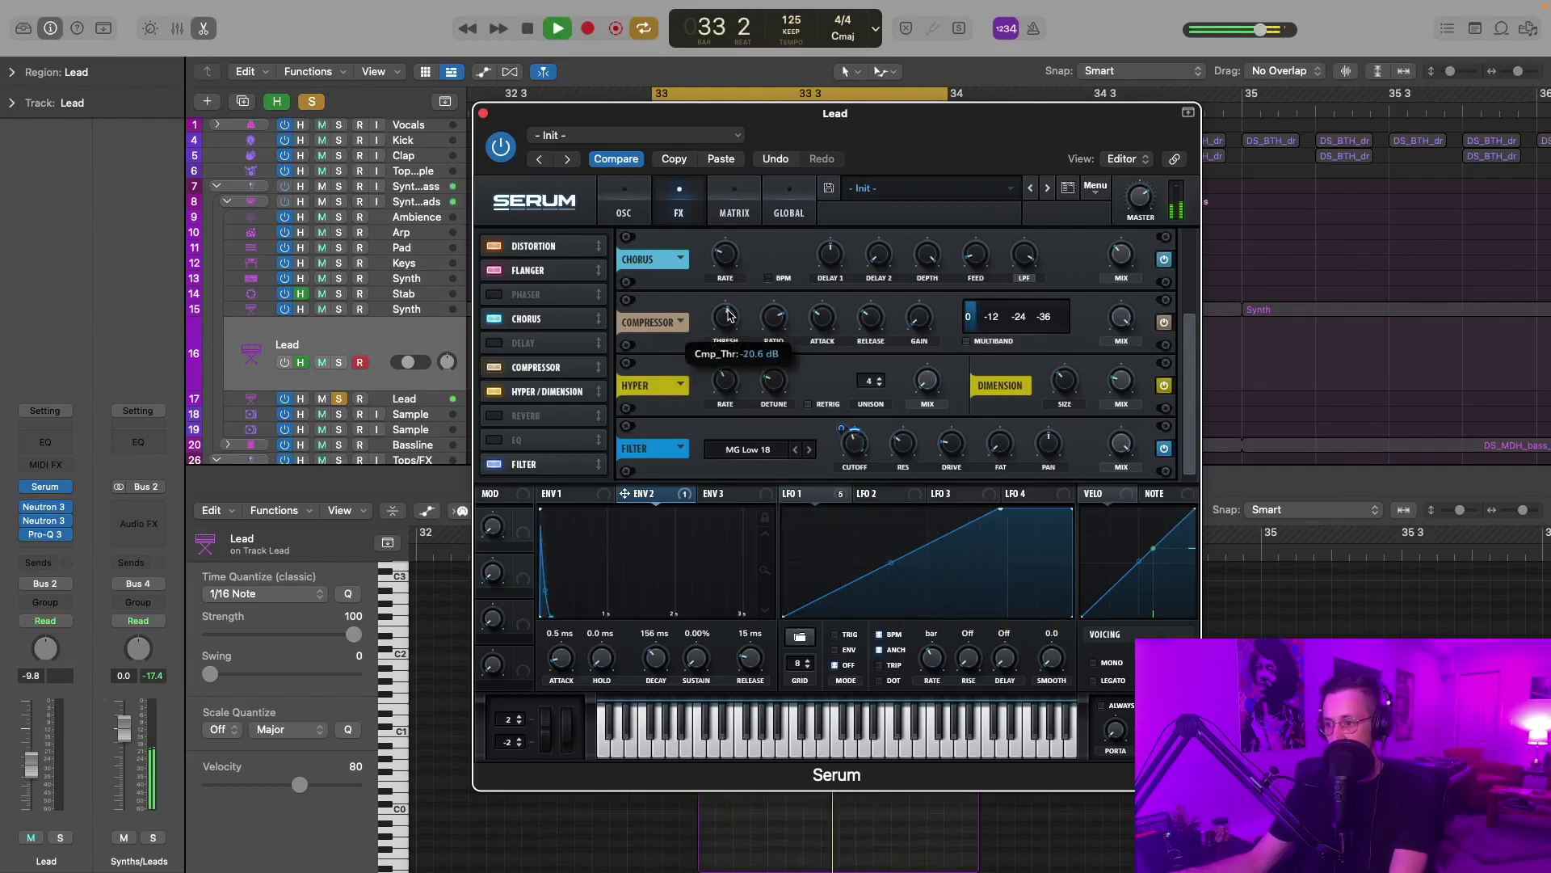
drag(727, 315, 728, 315)
key(space)
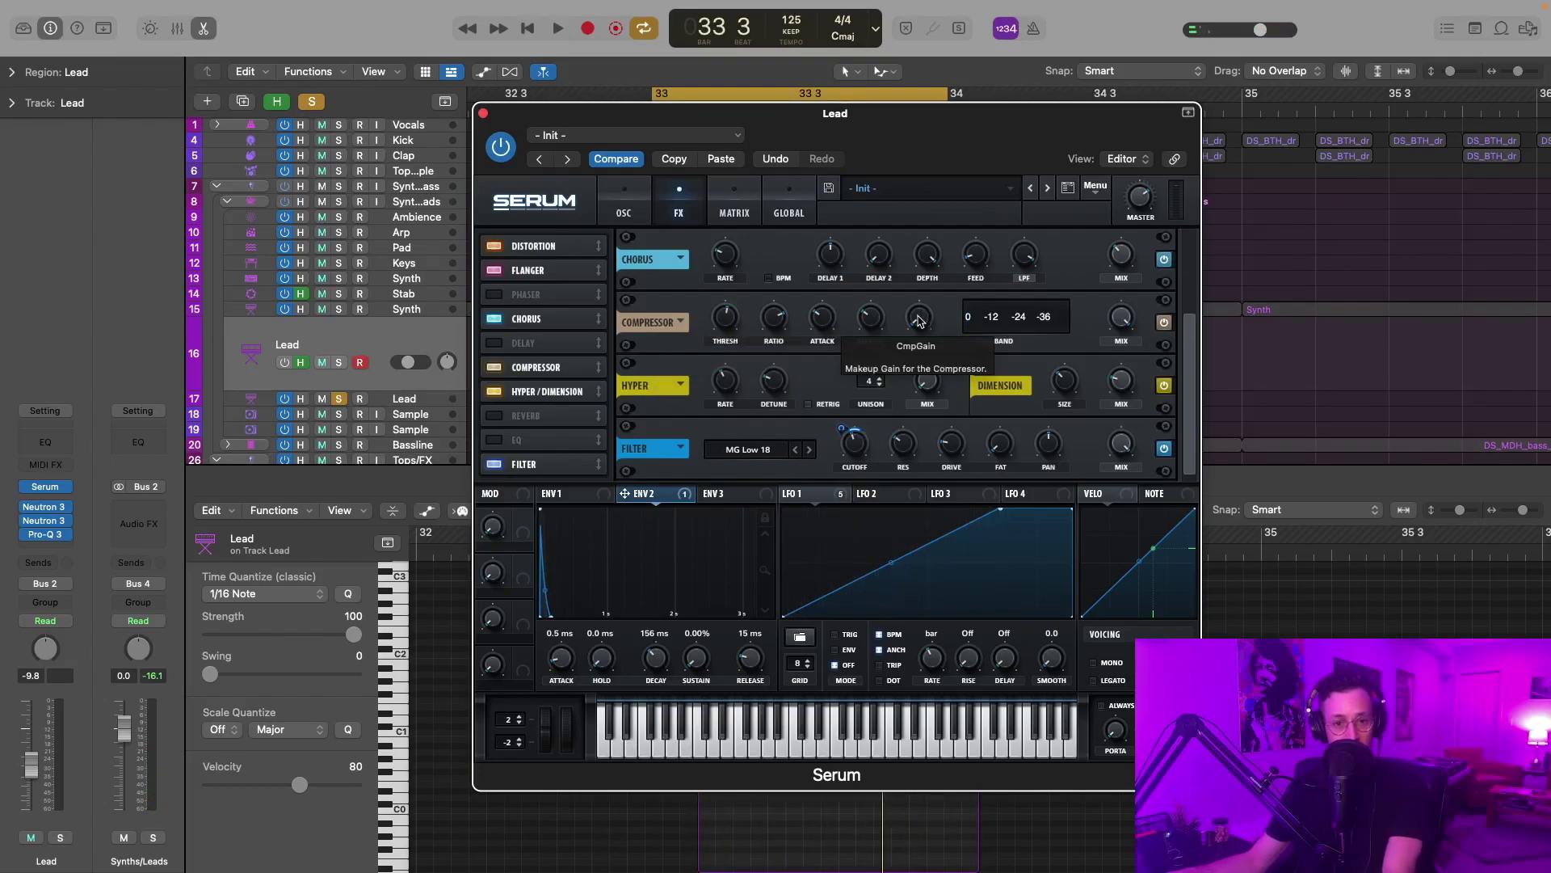
key(space)
mouse_move(921, 325)
mouse_down()
mouse_move(920, 307)
mouse_move(920, 328)
mouse_up()
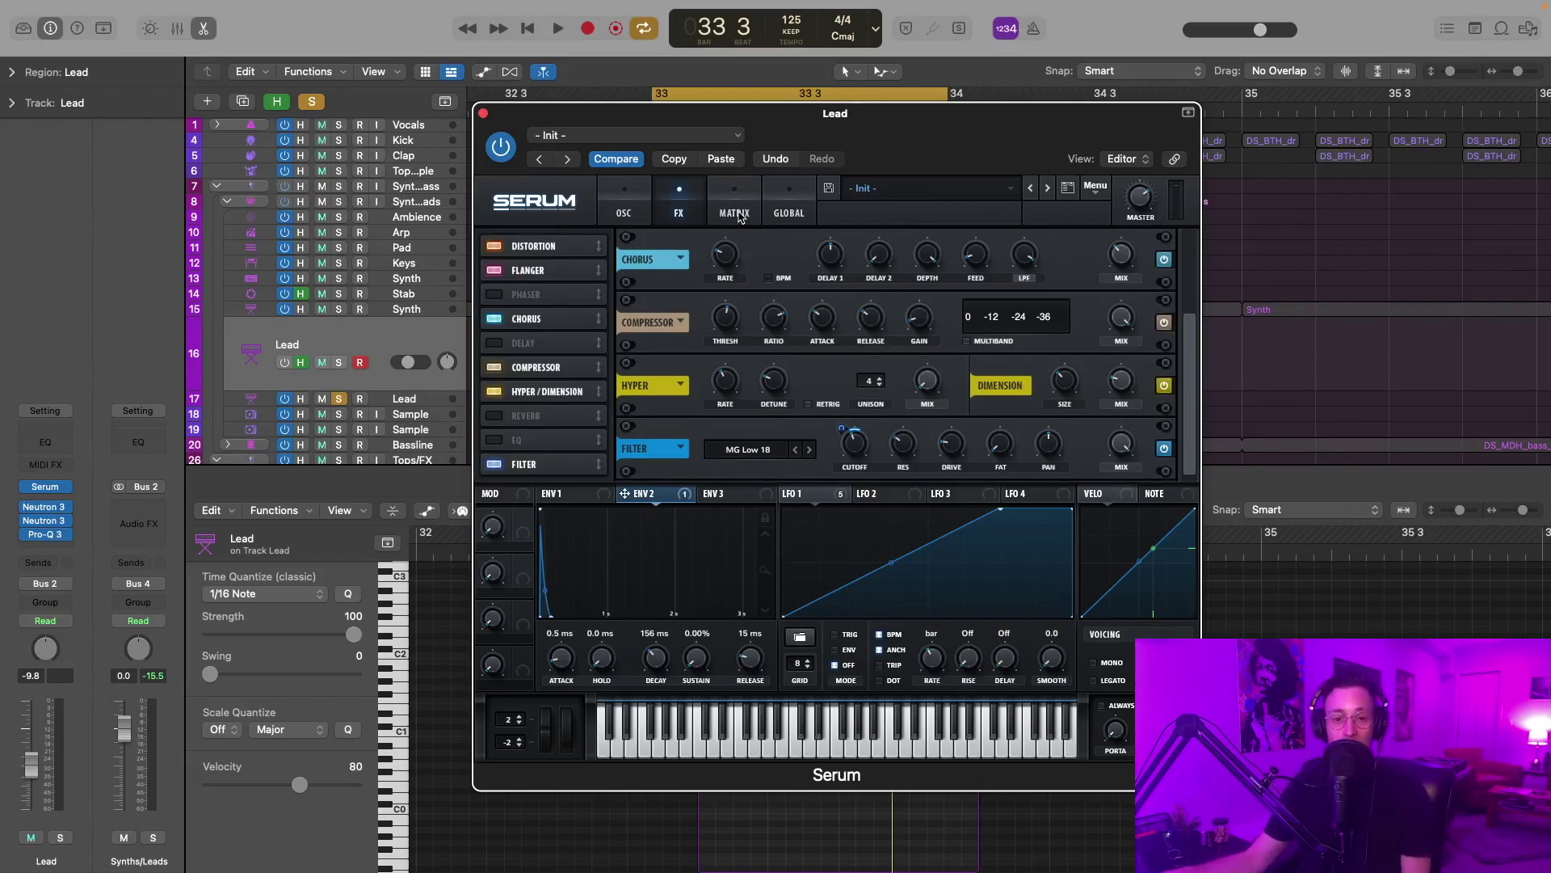
In the modulation matrix, bend the curve of the LFO 1 to filter mix routing to about -30 and audition it.
click(739, 215)
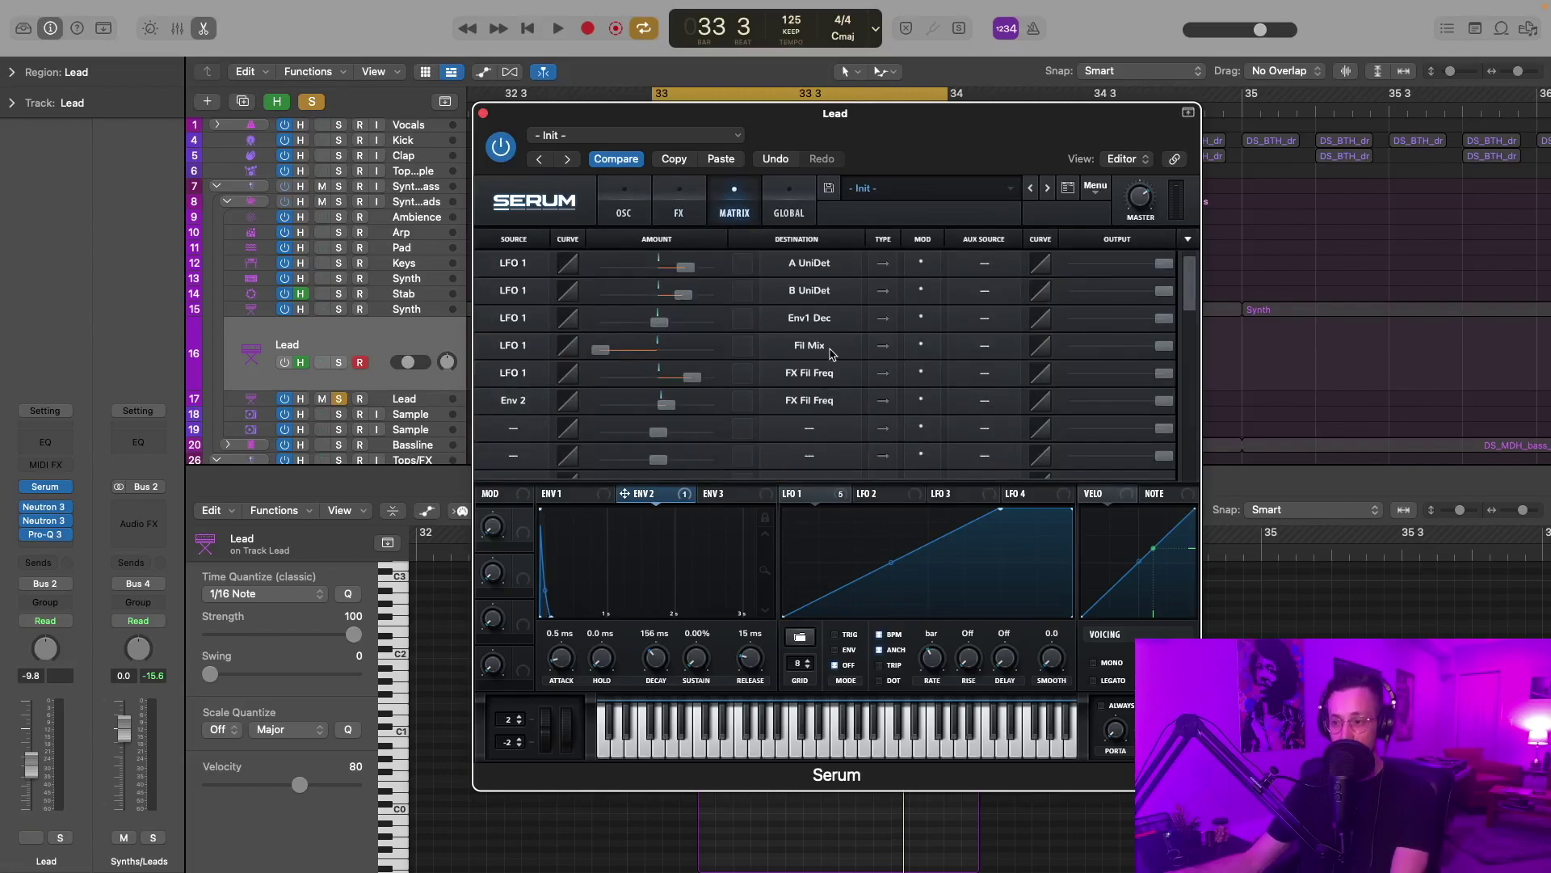
key(space)
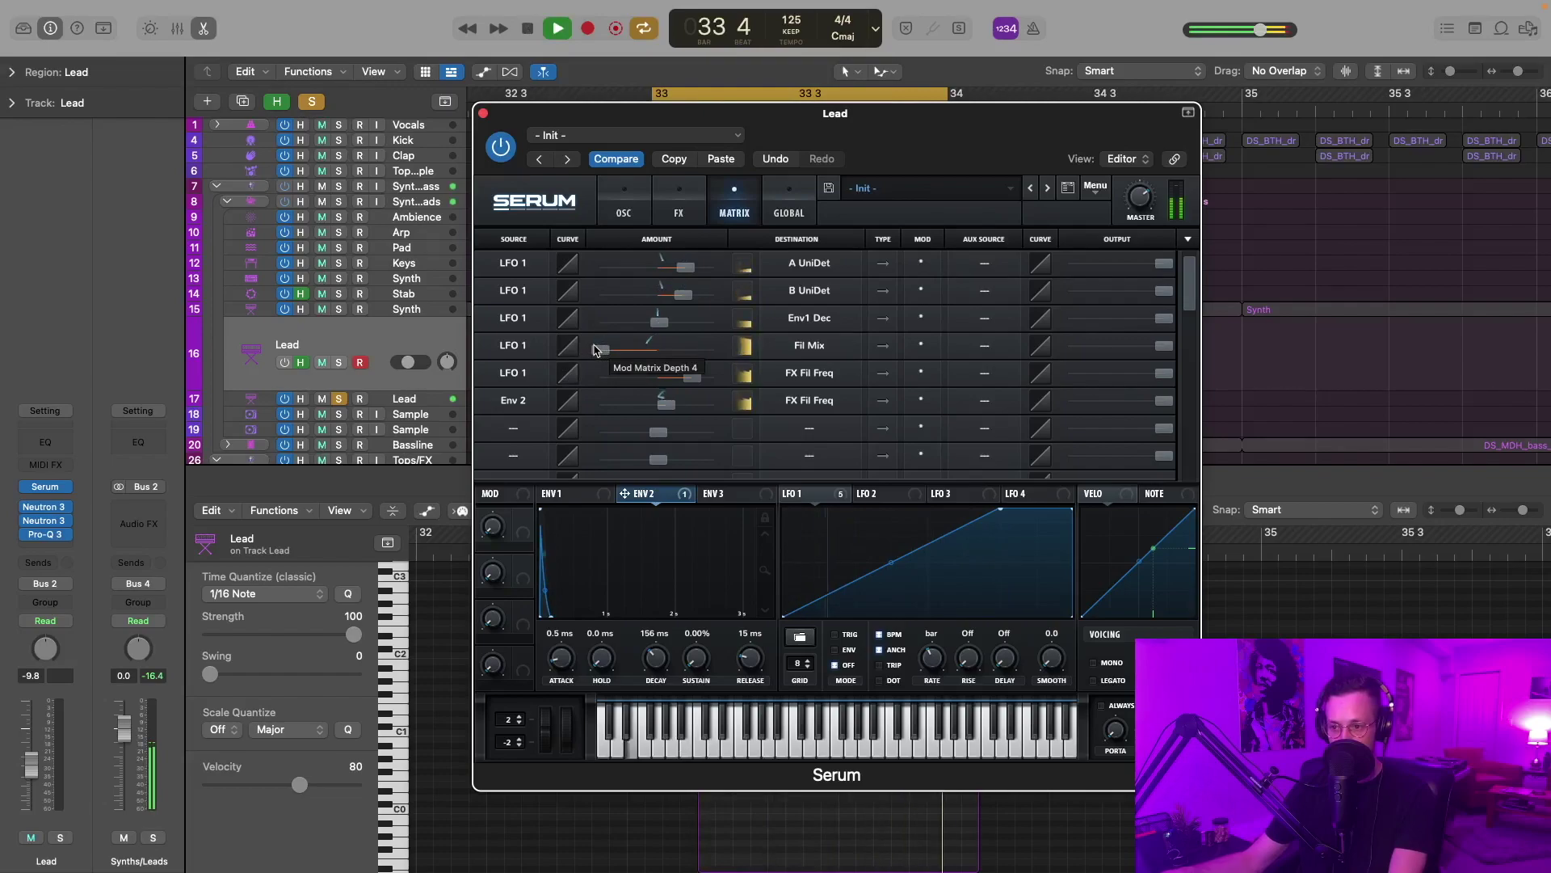
key(space)
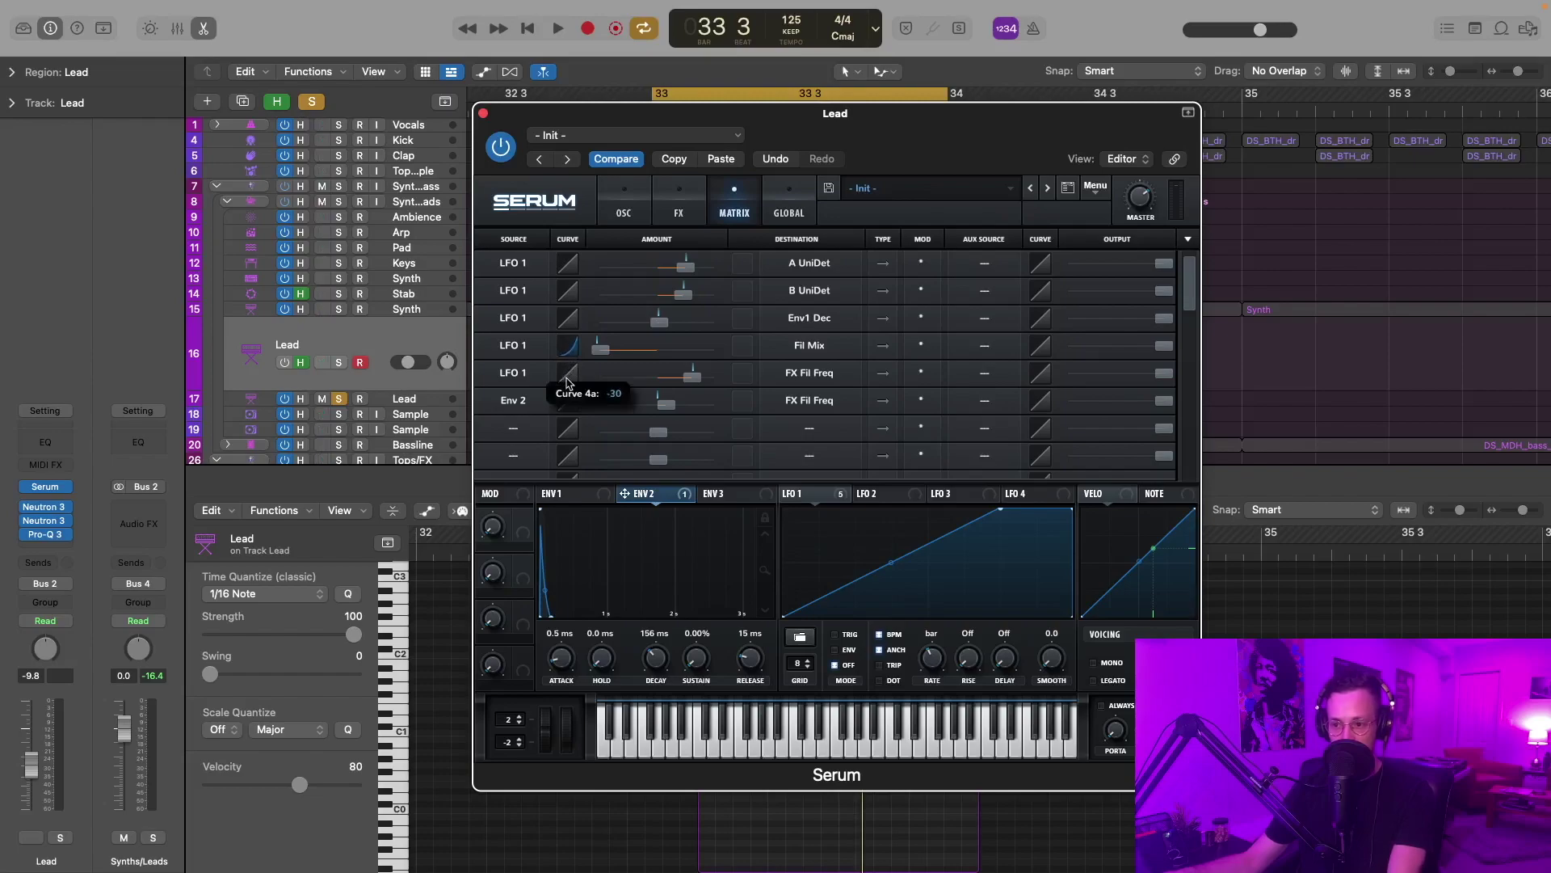
key(space)
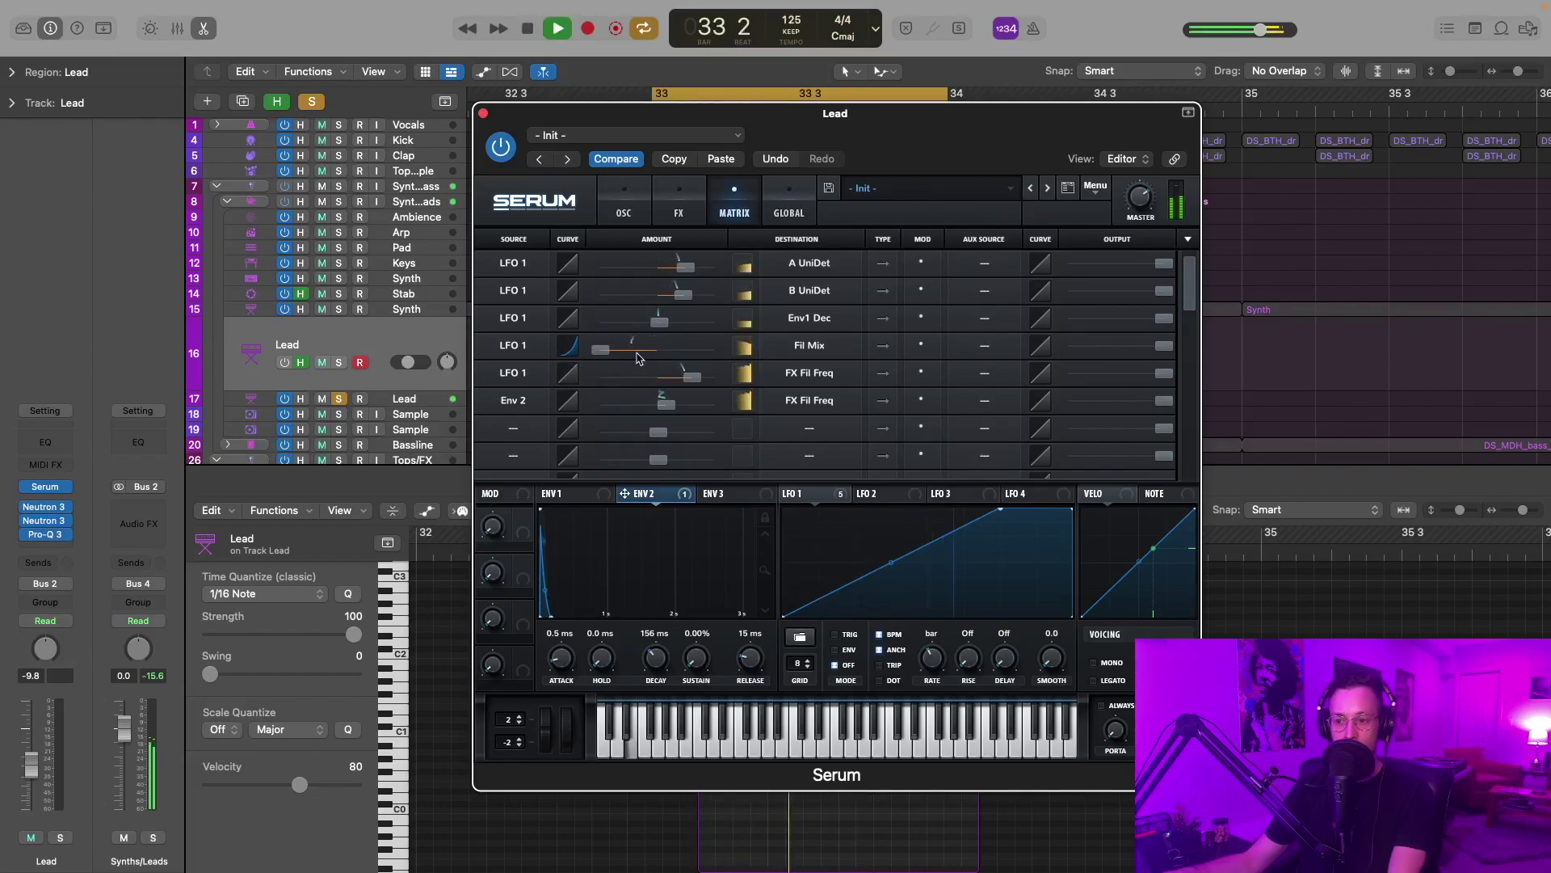
key(space)
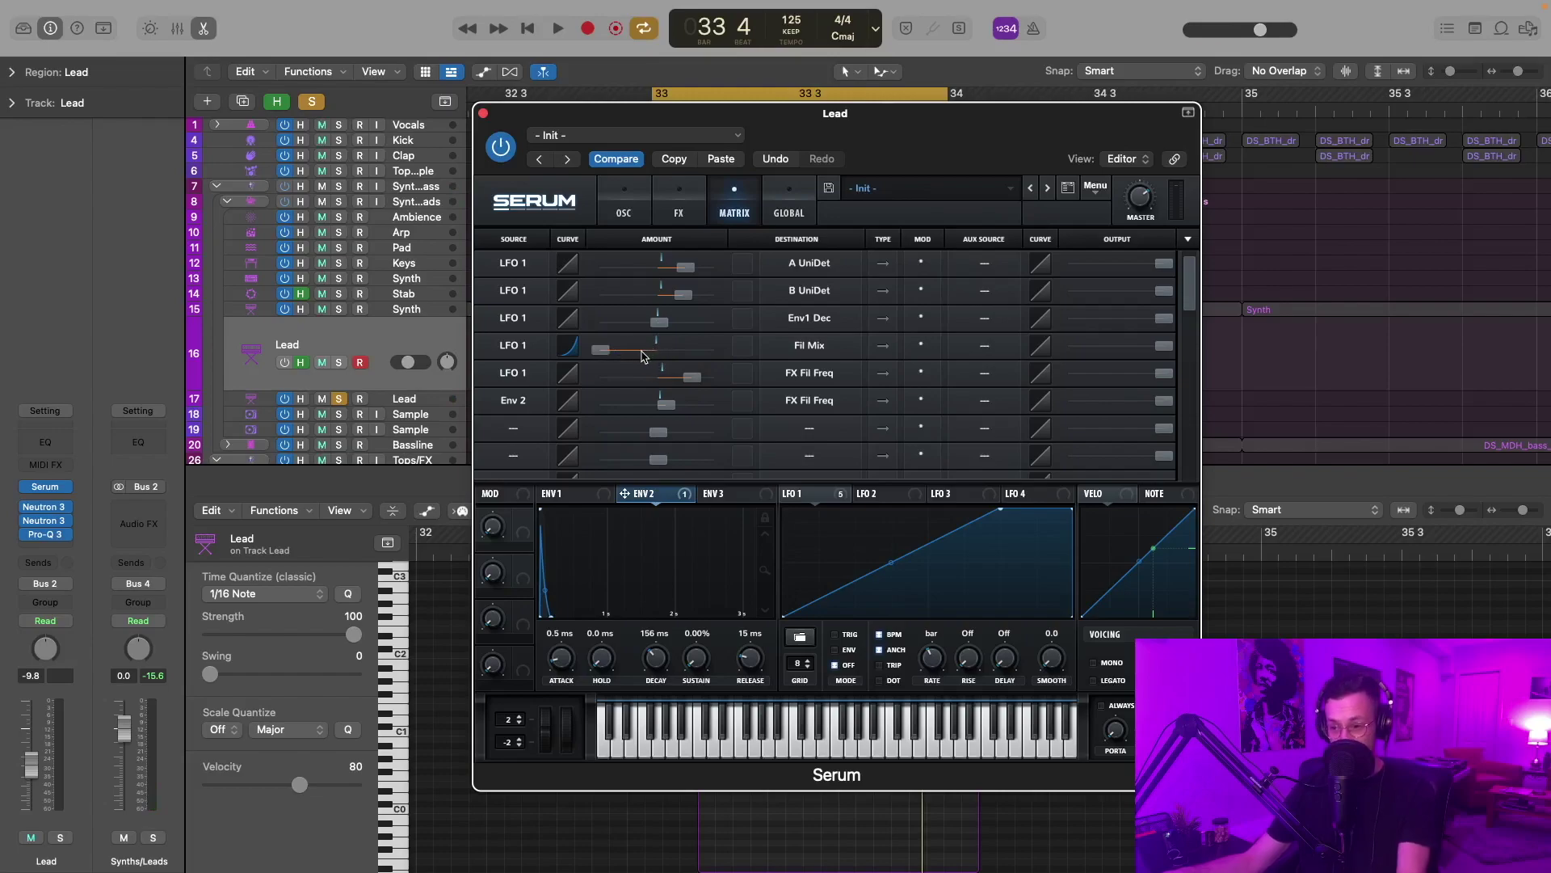
drag(579, 353, 569, 354)
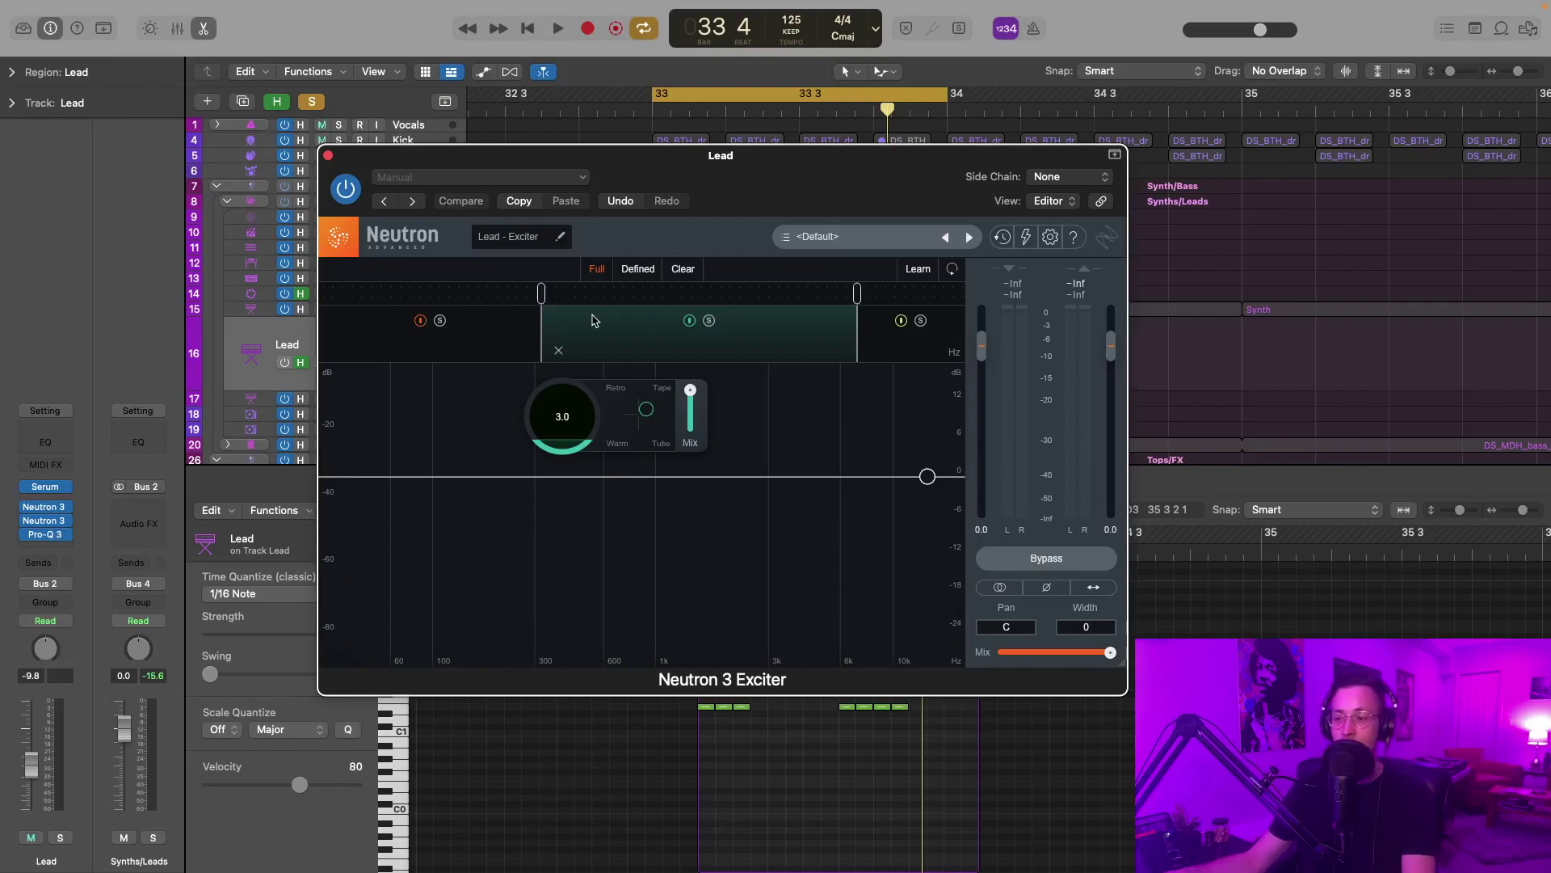
Review the Neutron 3 Exciter, Neutron 3 Compressor and Pro-Q 3 settings on the Lead track while auditioning the loop.
key(space)
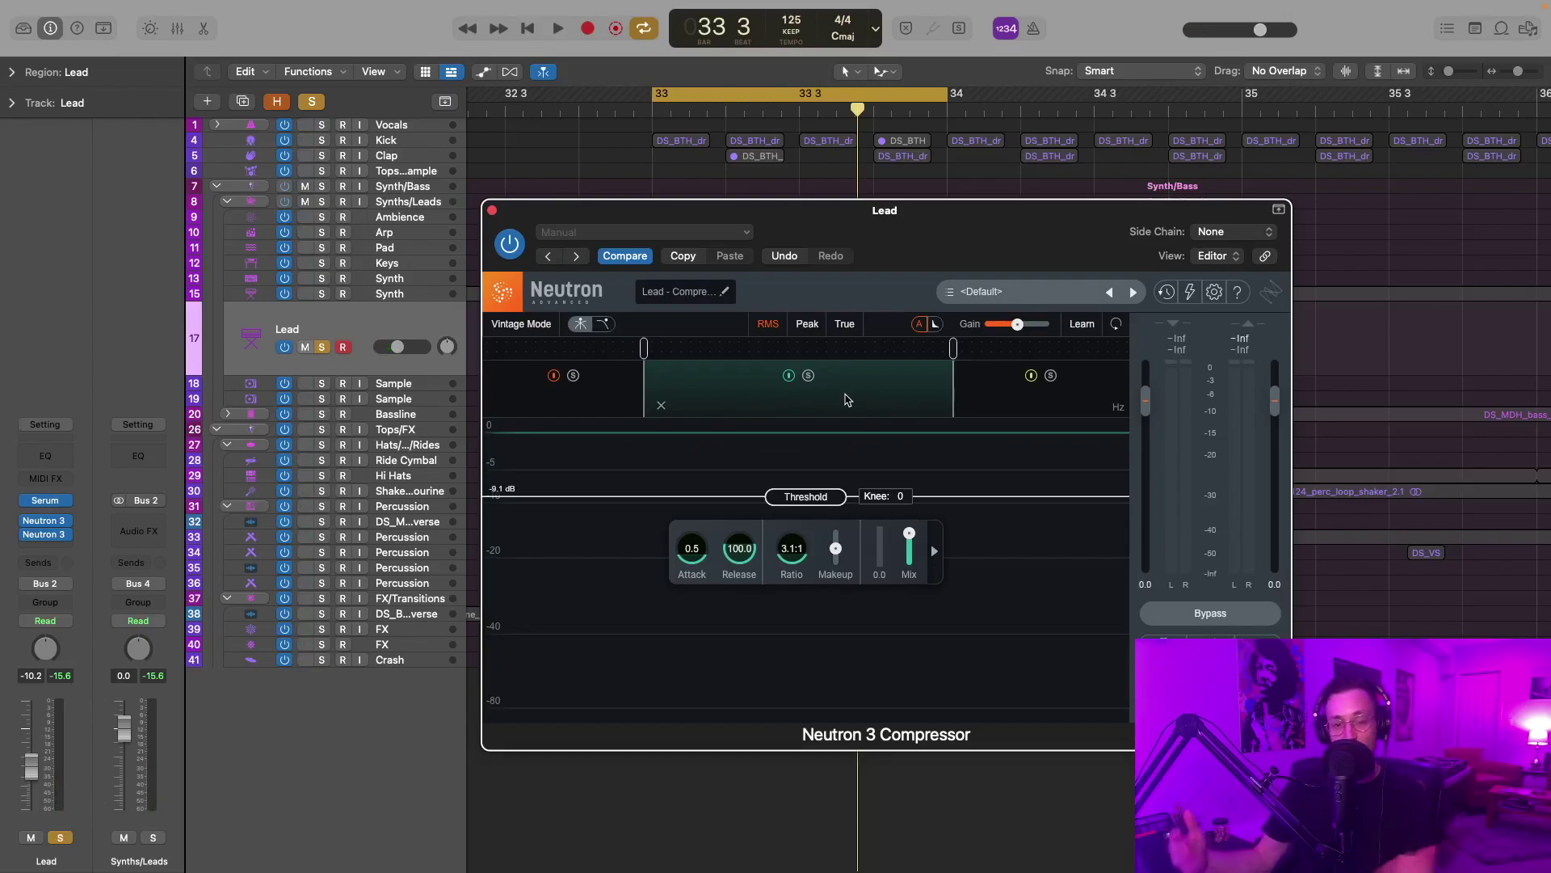
key(space)
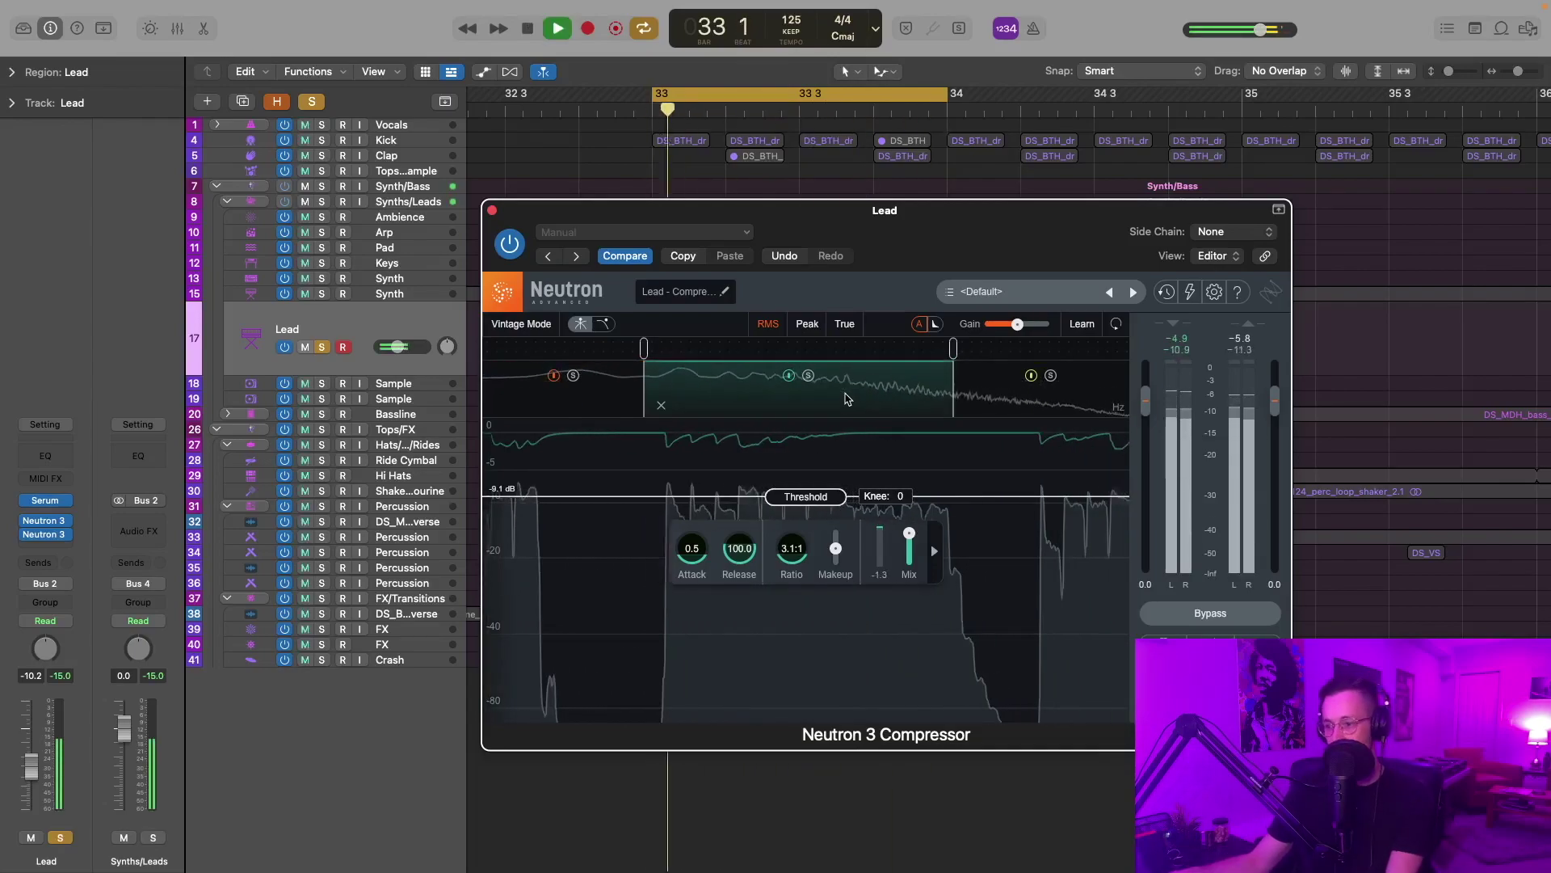
click(1018, 394)
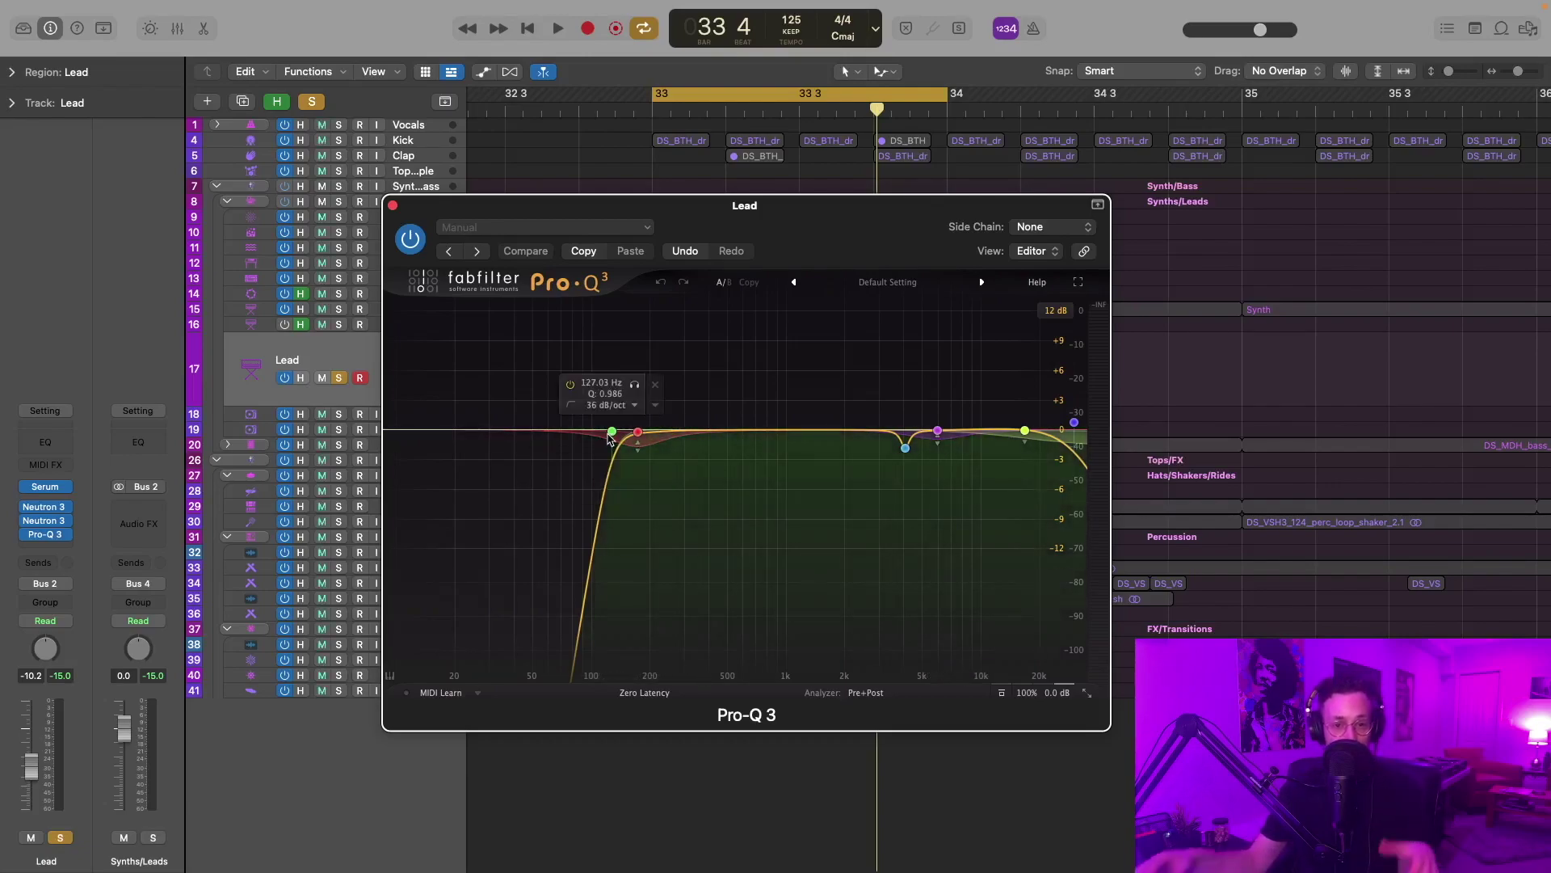
key(space)
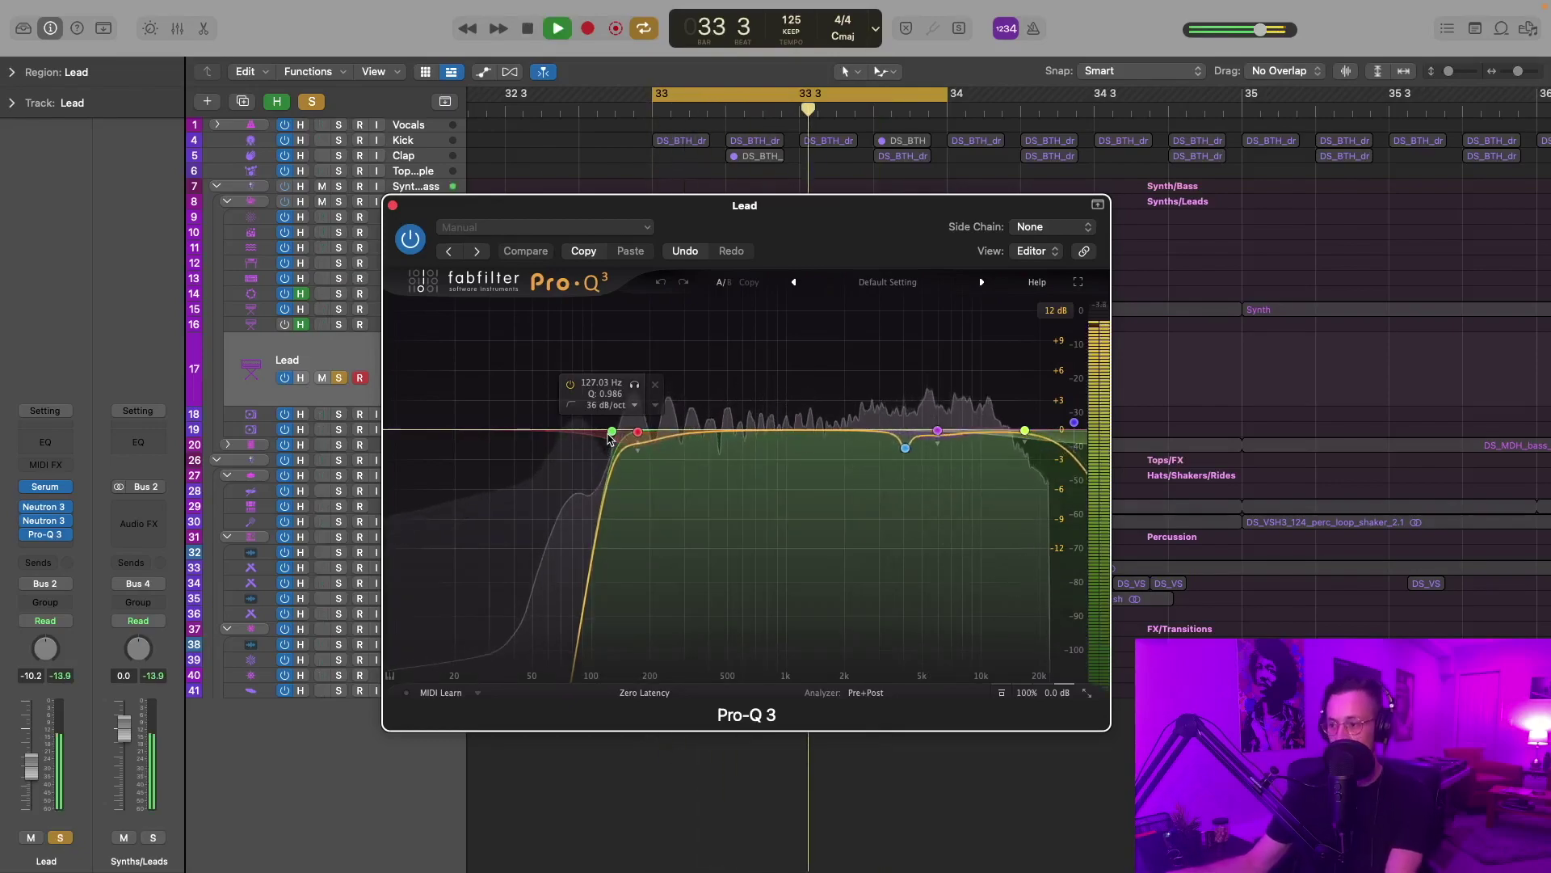